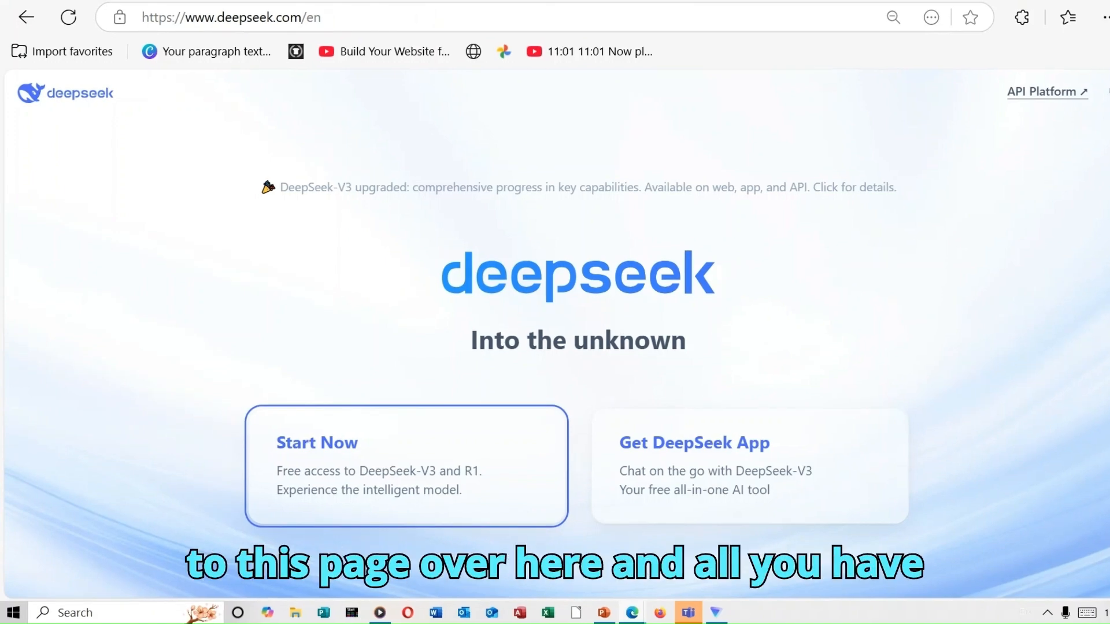
# Start a DeepSeek chat and request 10 social media content ideas for different platforms that can easily go viral and be monetized
pyautogui.click(363, 449)
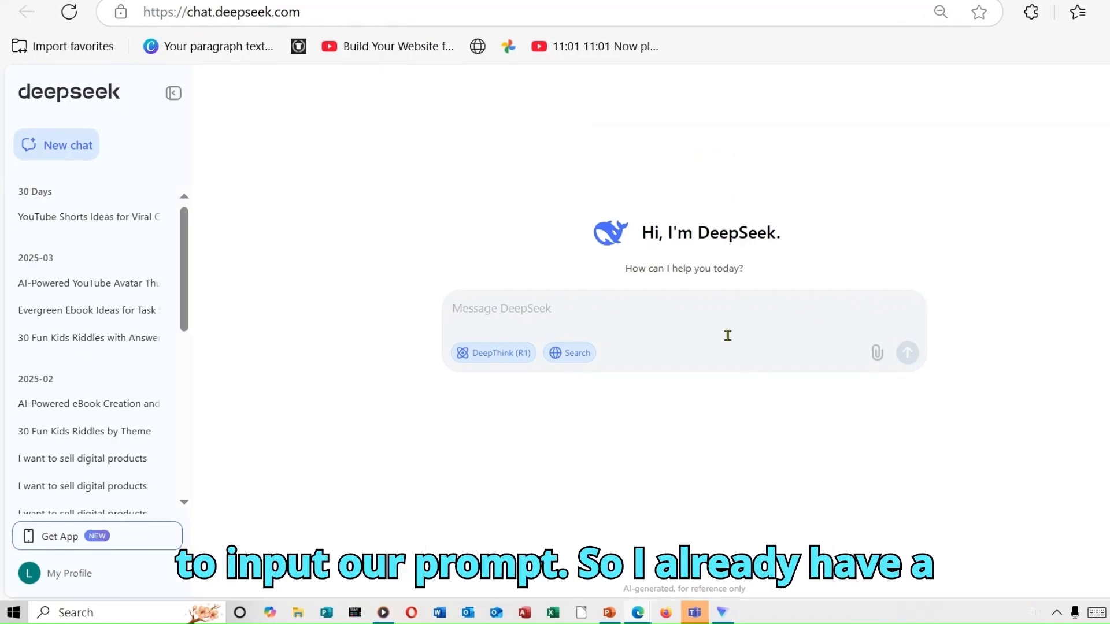
pyautogui.rightClick(512, 305)
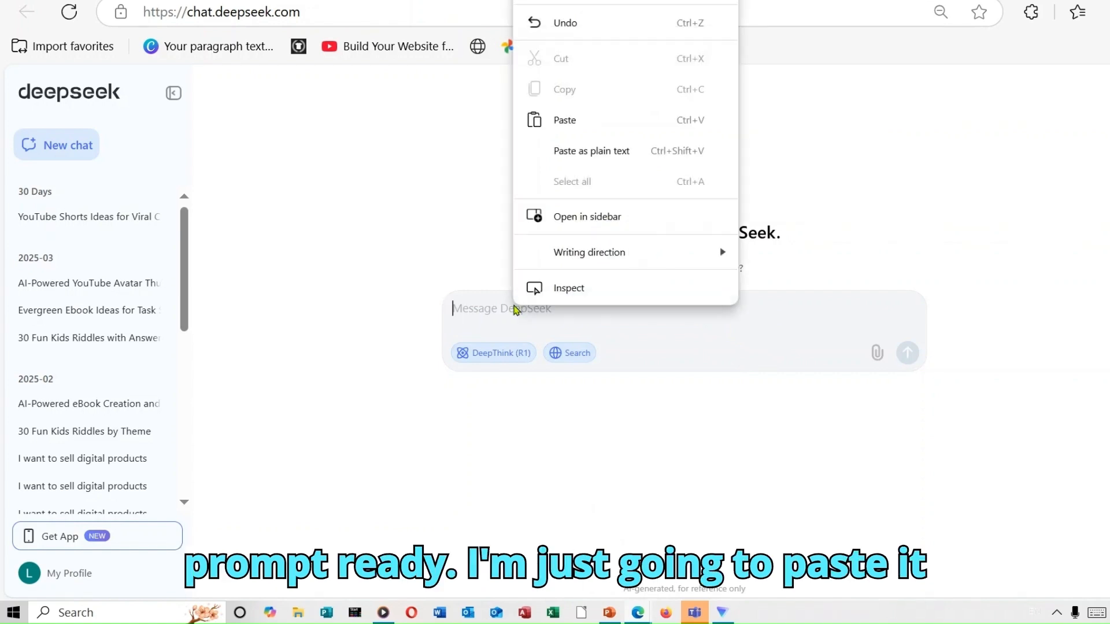
pyautogui.click(587, 120)
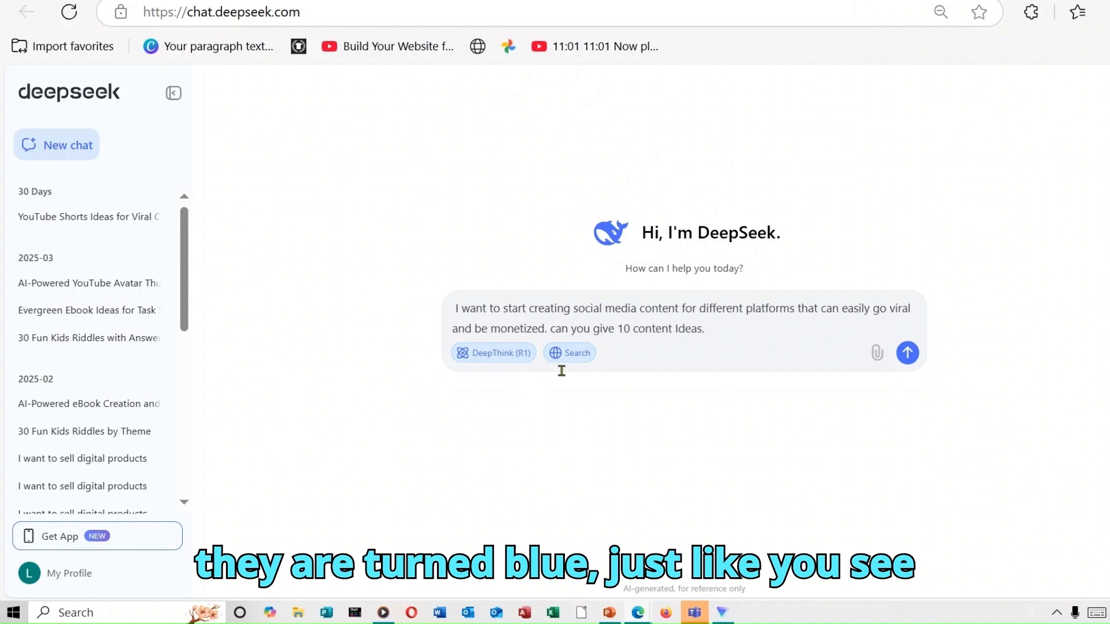
pyautogui.click(908, 353)
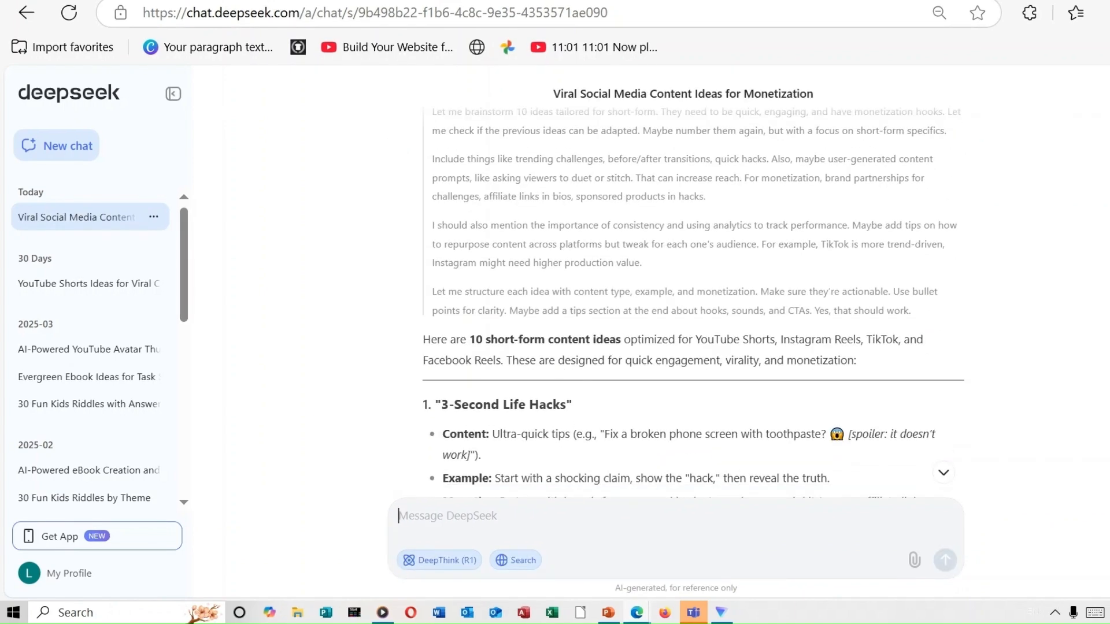
# Read through the generated short-form content ideas and their monetization suggestions, comparing them with the earlier list in the chat
pyautogui.scroll(-3, 677, 314)
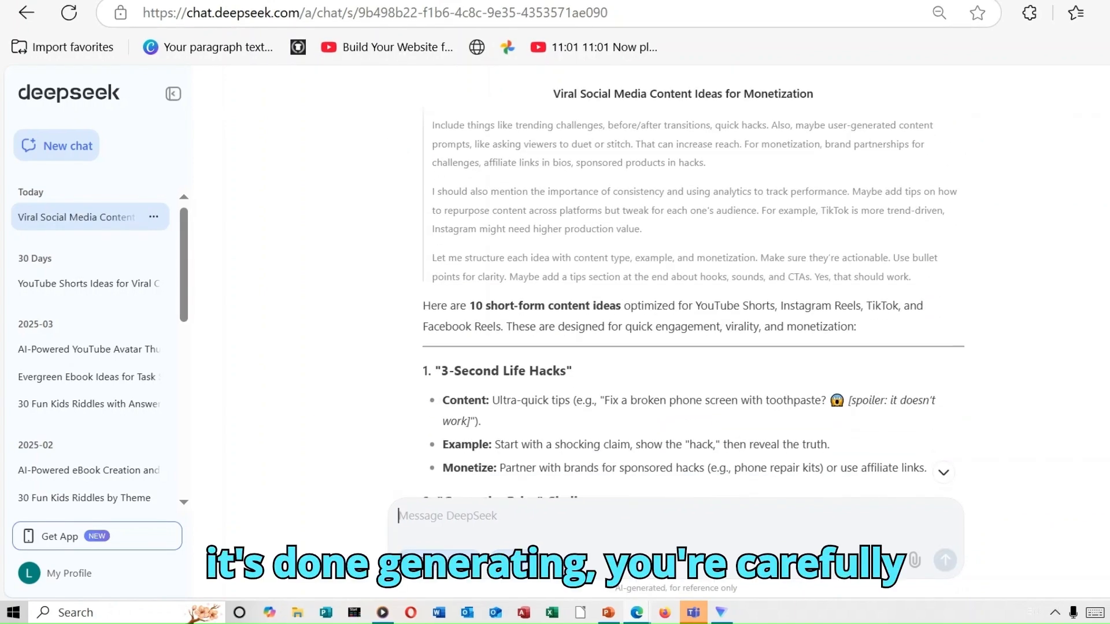
pyautogui.scroll(-1, 676, 301)
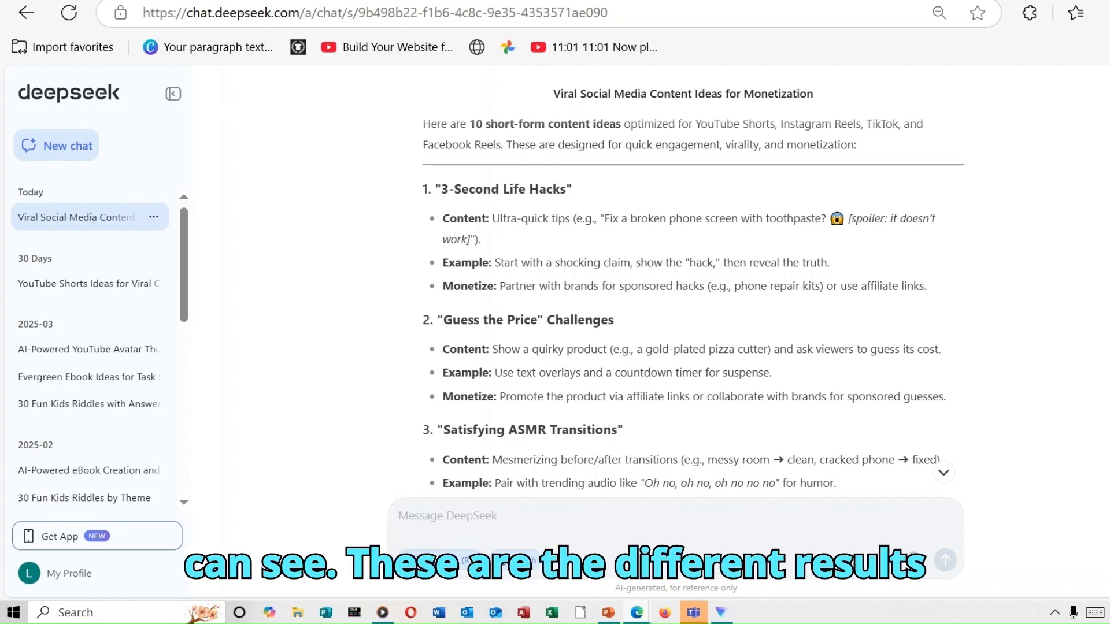
pyautogui.scroll(-1, 937, 427)
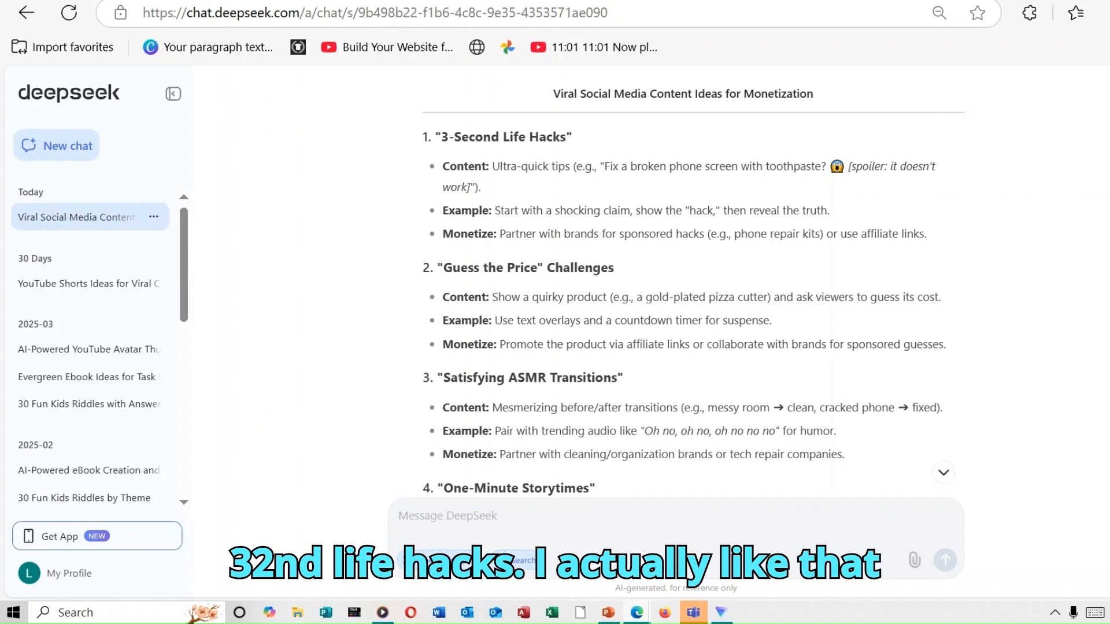
pyautogui.scroll(-4, 868, 414)
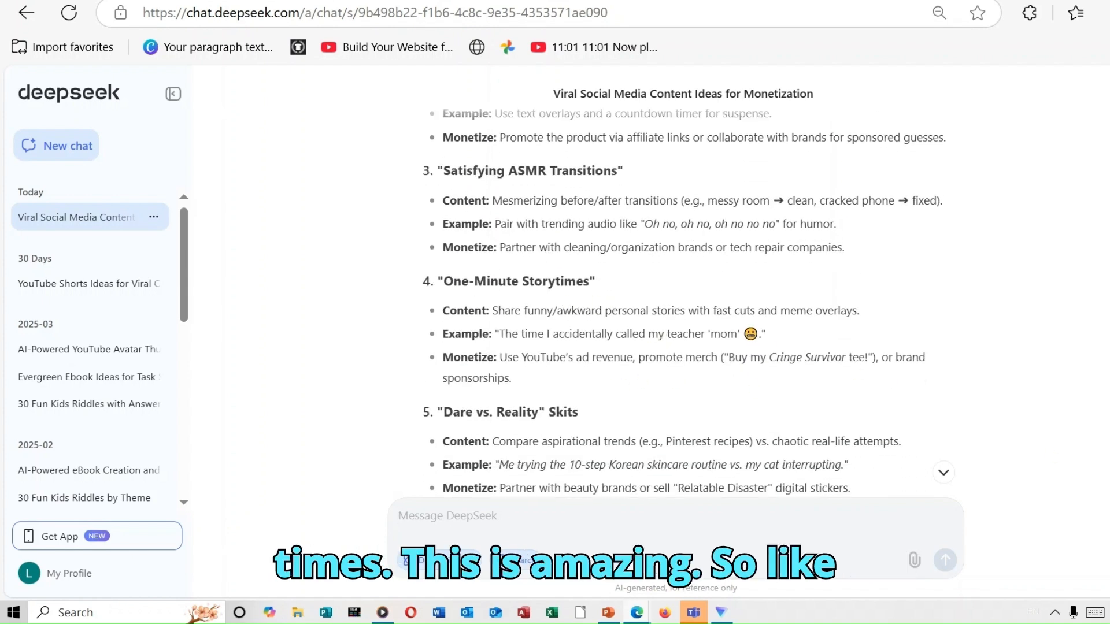
pyautogui.scroll(-5, 685, 306)
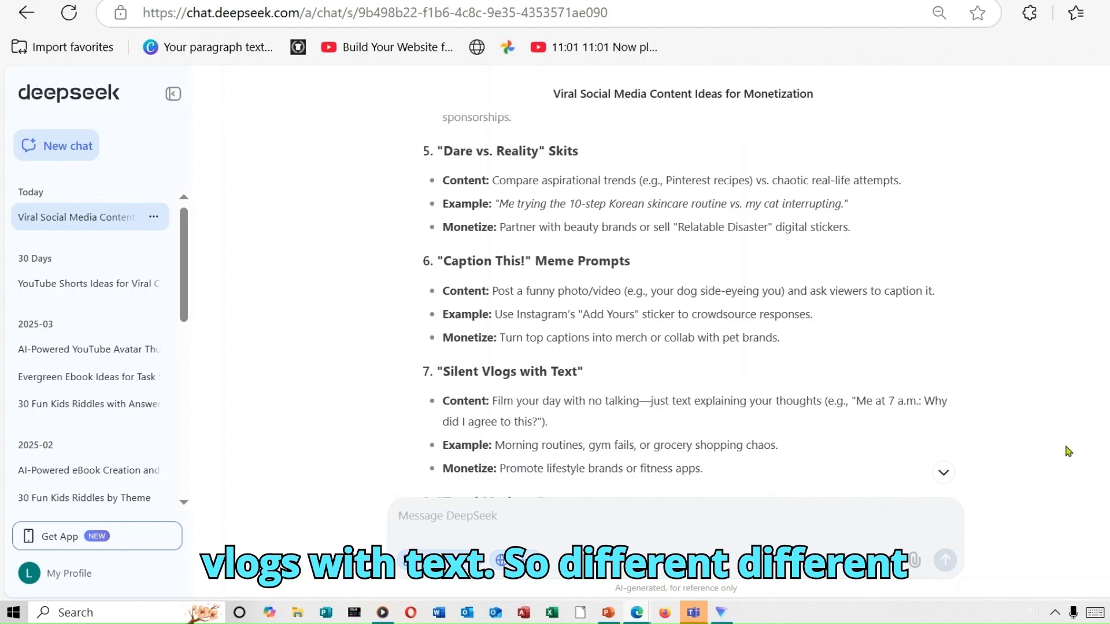
pyautogui.scroll(-10, 694, 302)
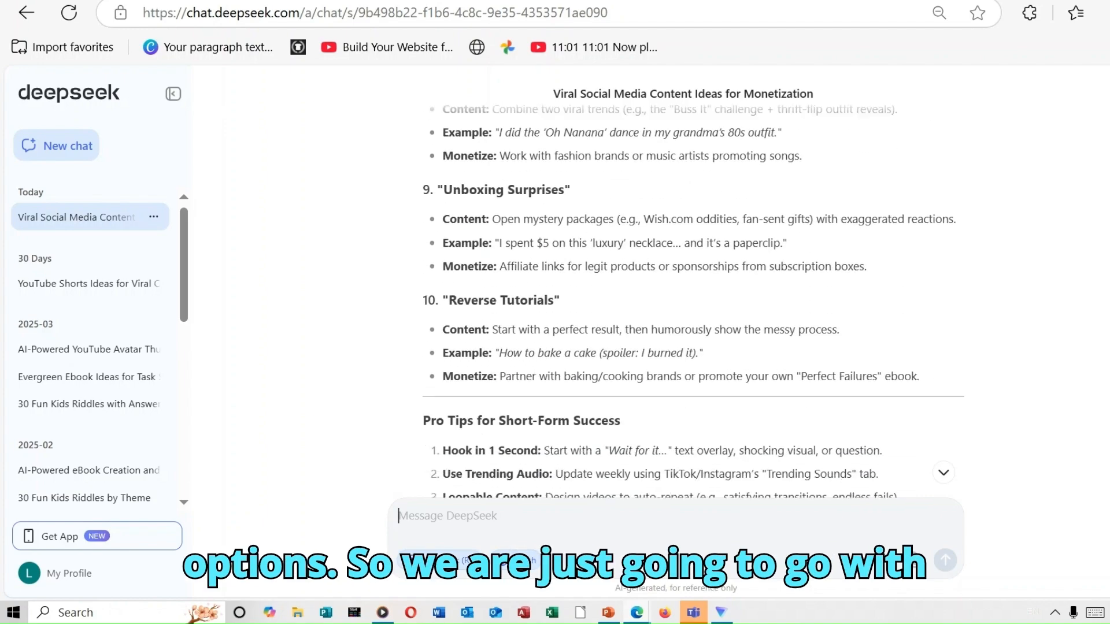
pyautogui.scroll(15, 693, 301)
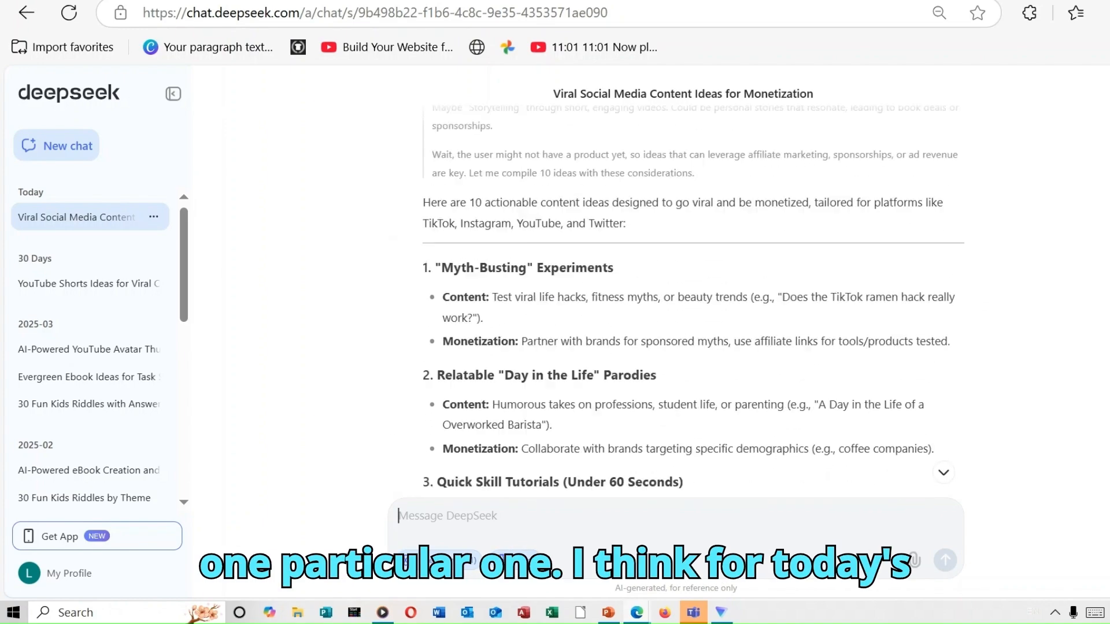
pyautogui.scroll(-6, 694, 302)
pyautogui.scroll(5, 503, 259)
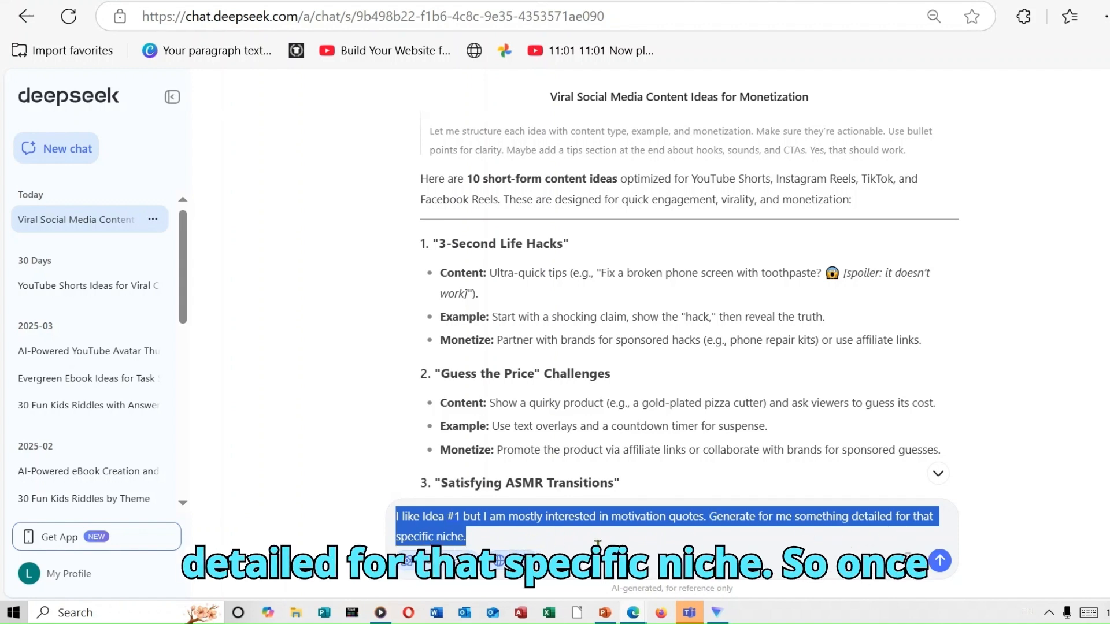
# Ask for something detailed on Idea #1 for the motivation quotes niche, and read through the response
pyautogui.click(944, 564)
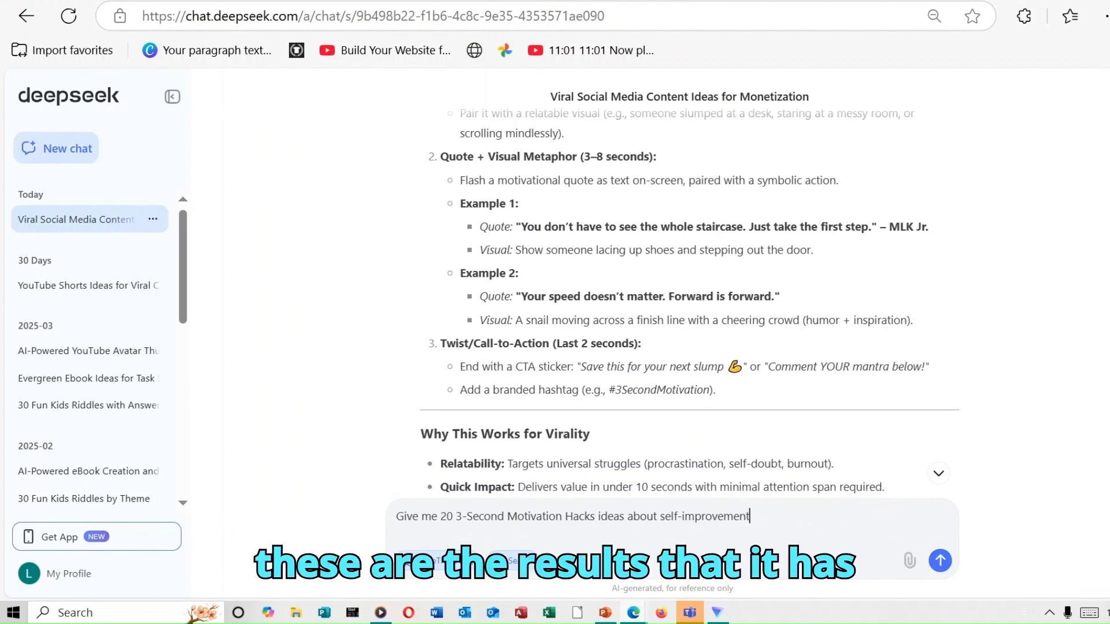
pyautogui.scroll(-5, 688, 290)
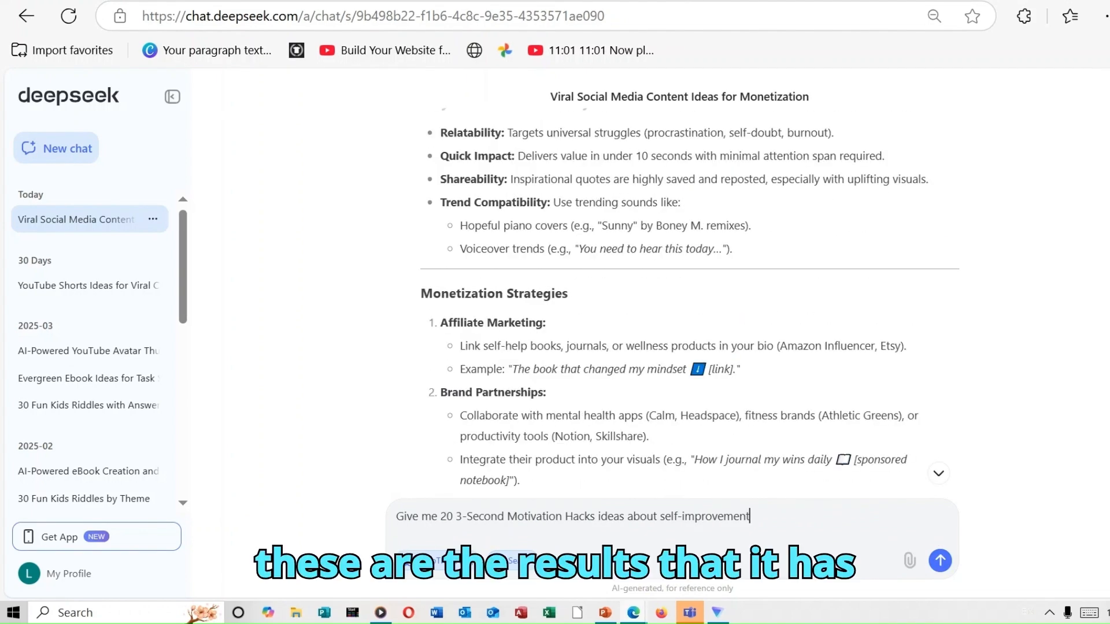
pyautogui.scroll(-8, 689, 304)
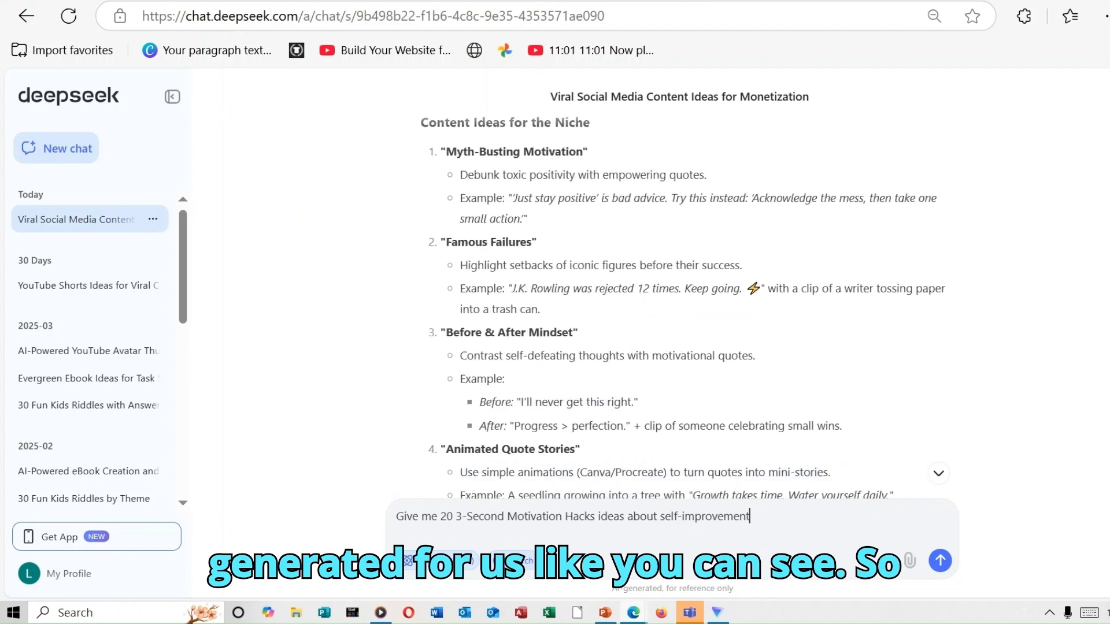
pyautogui.scroll(-2, 688, 304)
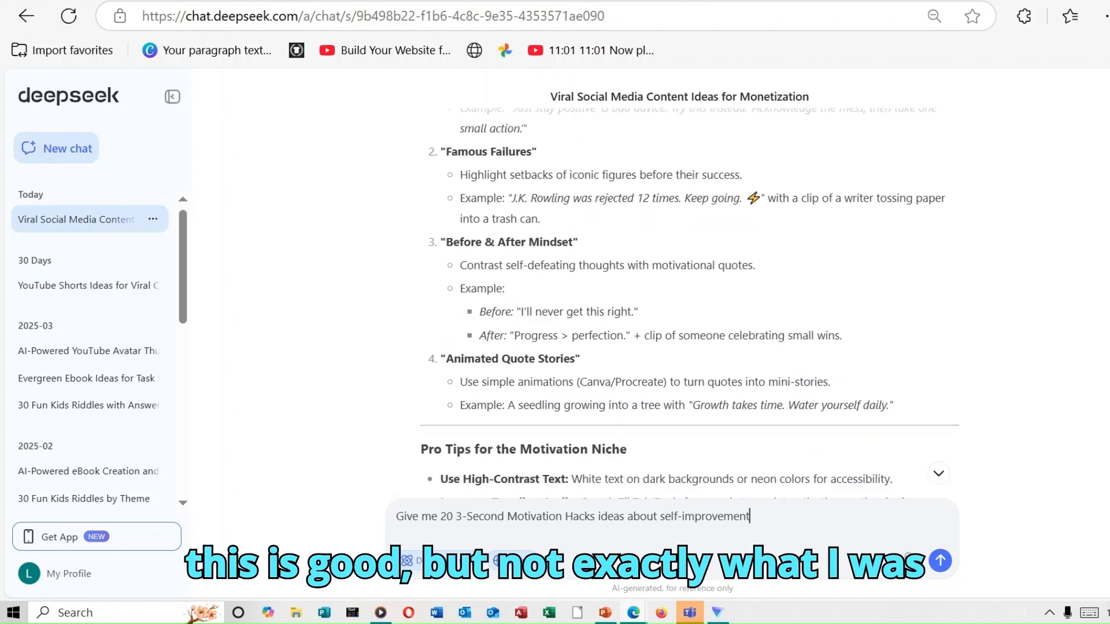
pyautogui.scroll(-4, 688, 289)
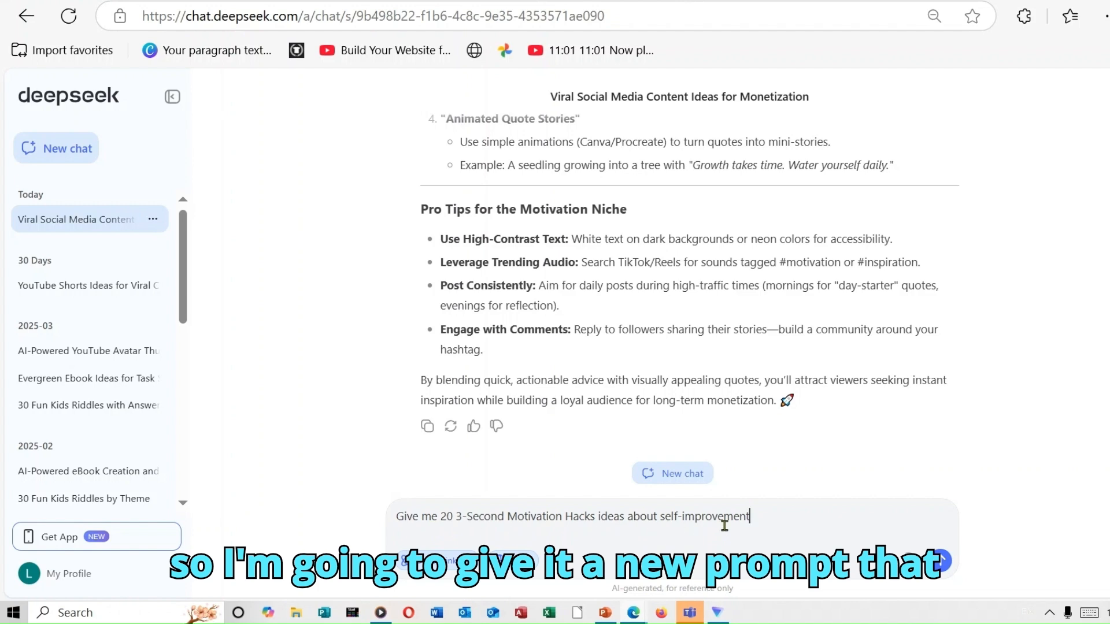
# Submit the prompt "Give me 20 3-Second Motivation Hacks ideas about self-improvement" and review the generated ideas
pyautogui.moveTo(773, 513); pyautogui.dragTo(291, 522)
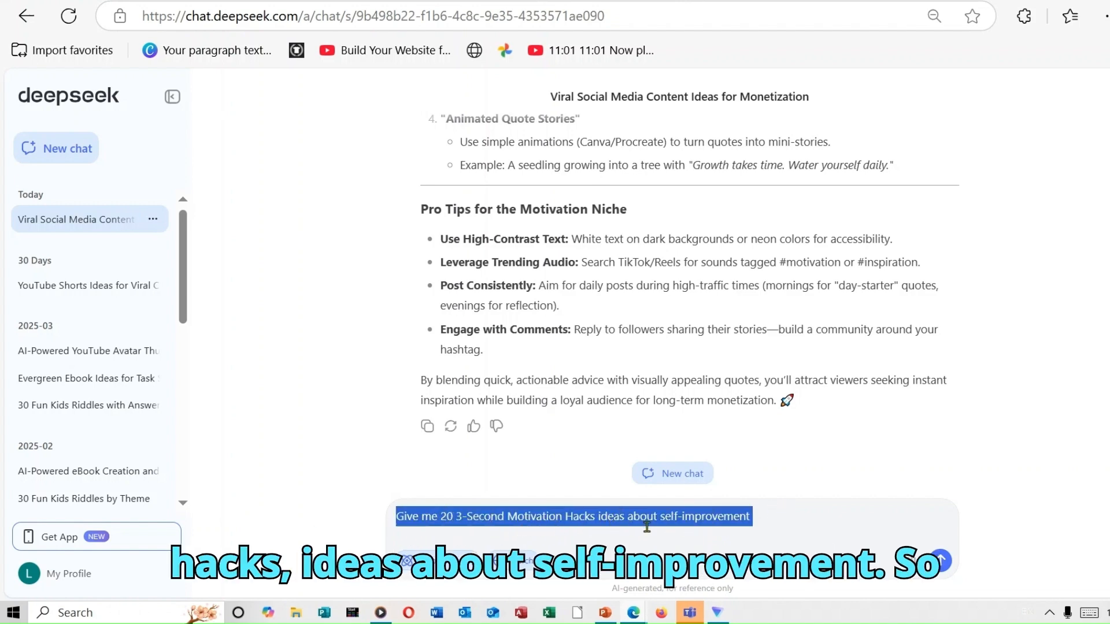
pyautogui.click(942, 560)
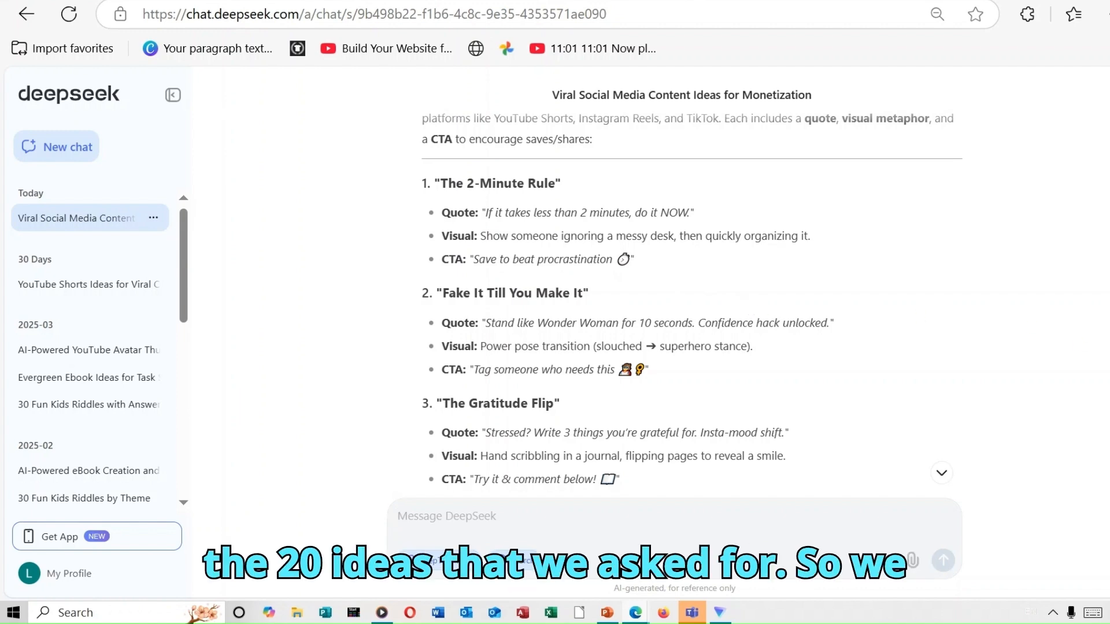
pyautogui.scroll(-3, 919, 317)
pyautogui.scroll(-20, 681, 300)
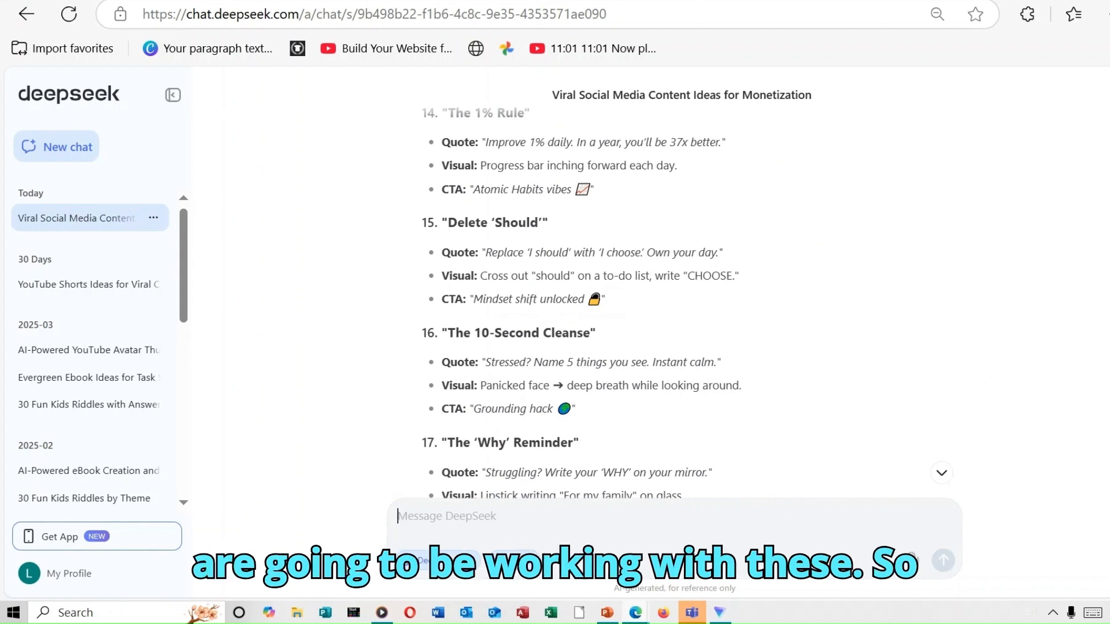
pyautogui.scroll(-9, 682, 301)
pyautogui.scroll(13, 681, 300)
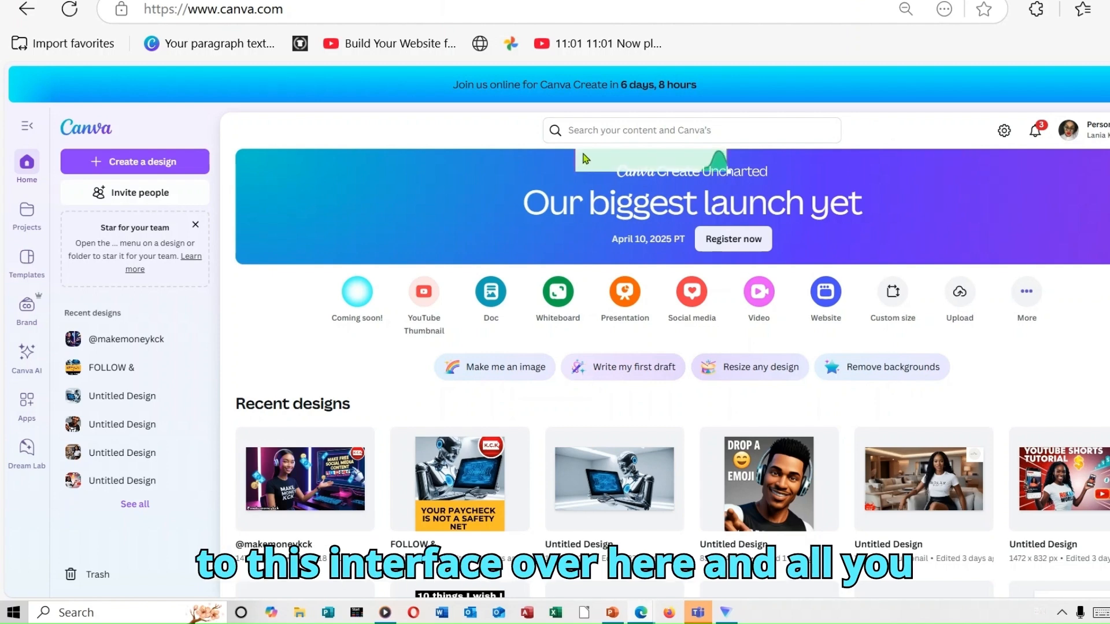
# In Canva, search for "youtube shorts", browse the templates, and create a blank design
pyautogui.click(606, 134)
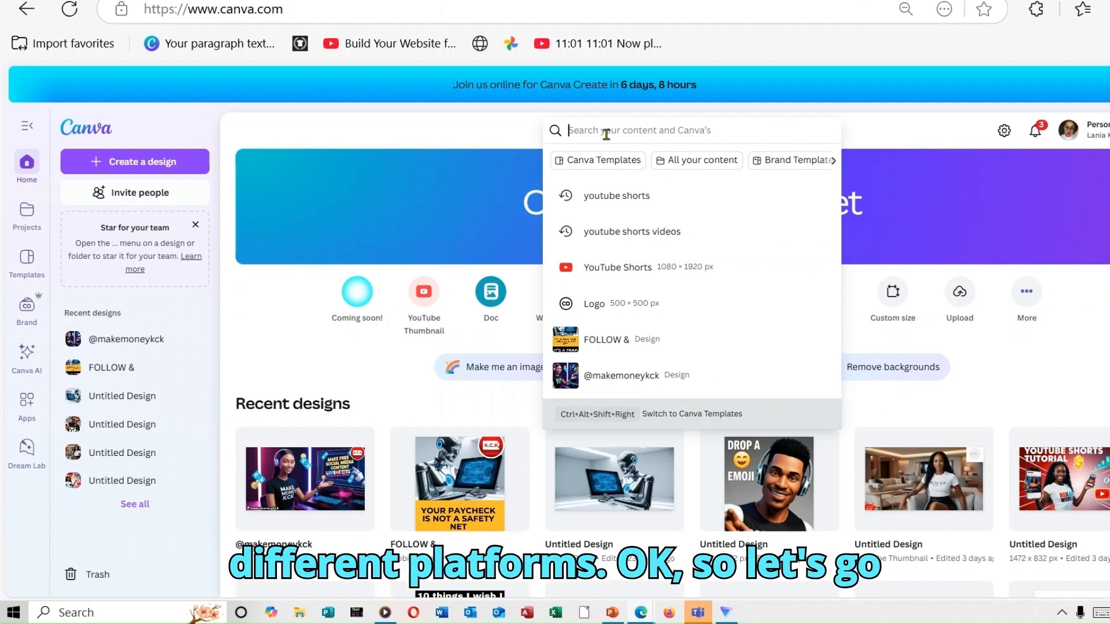
pyautogui.click(627, 194)
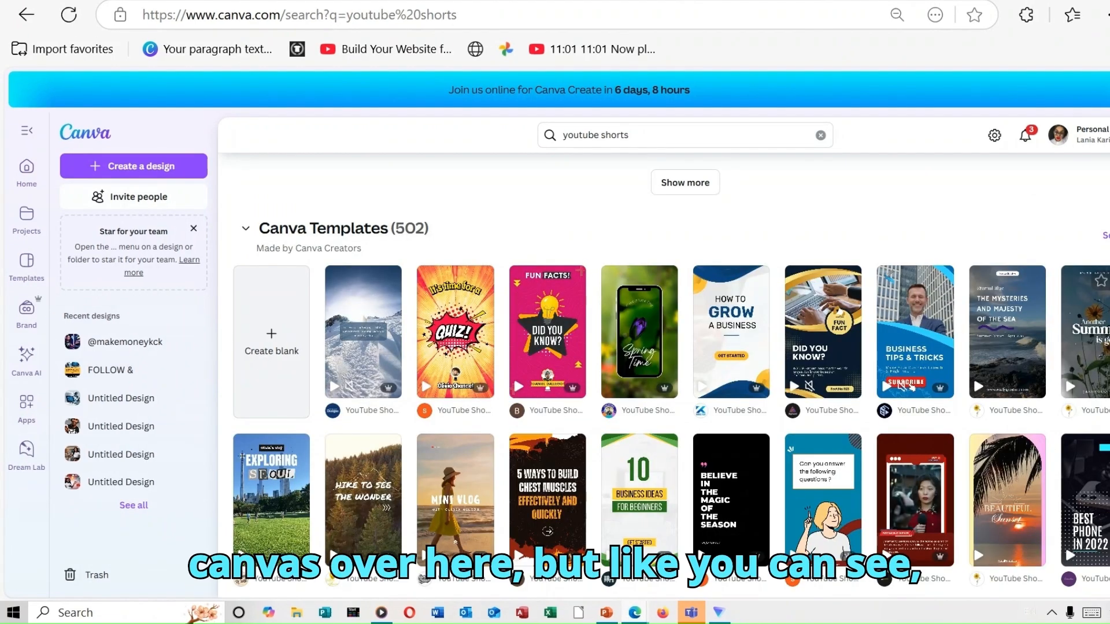
pyautogui.scroll(-5, 1065, 557)
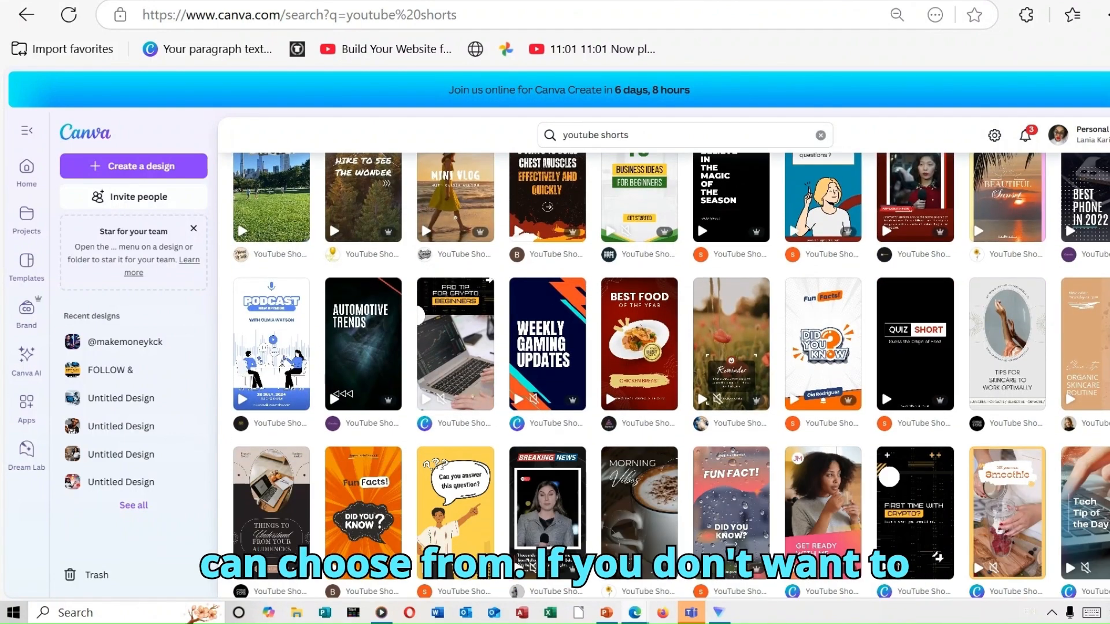
pyautogui.scroll(-5, 1065, 557)
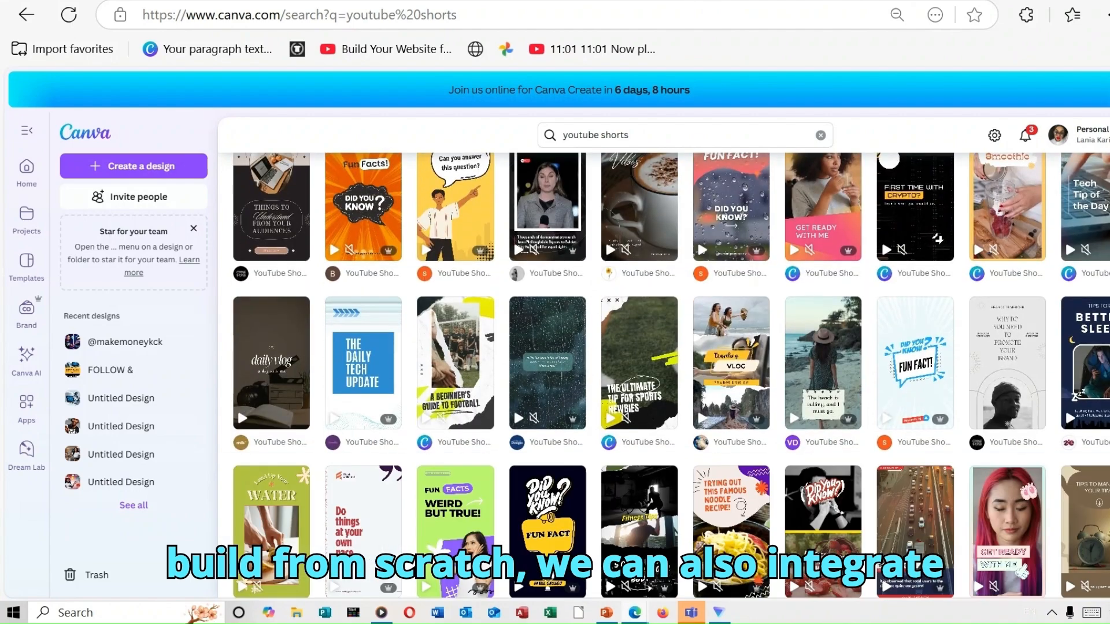
pyautogui.scroll(20, 1065, 558)
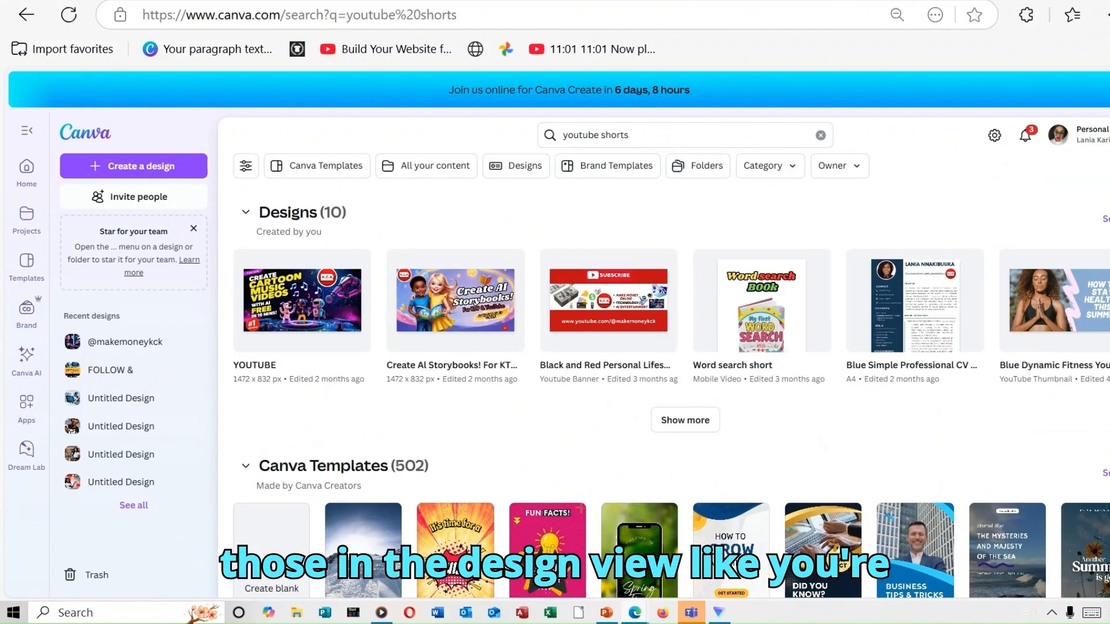
pyautogui.click(268, 548)
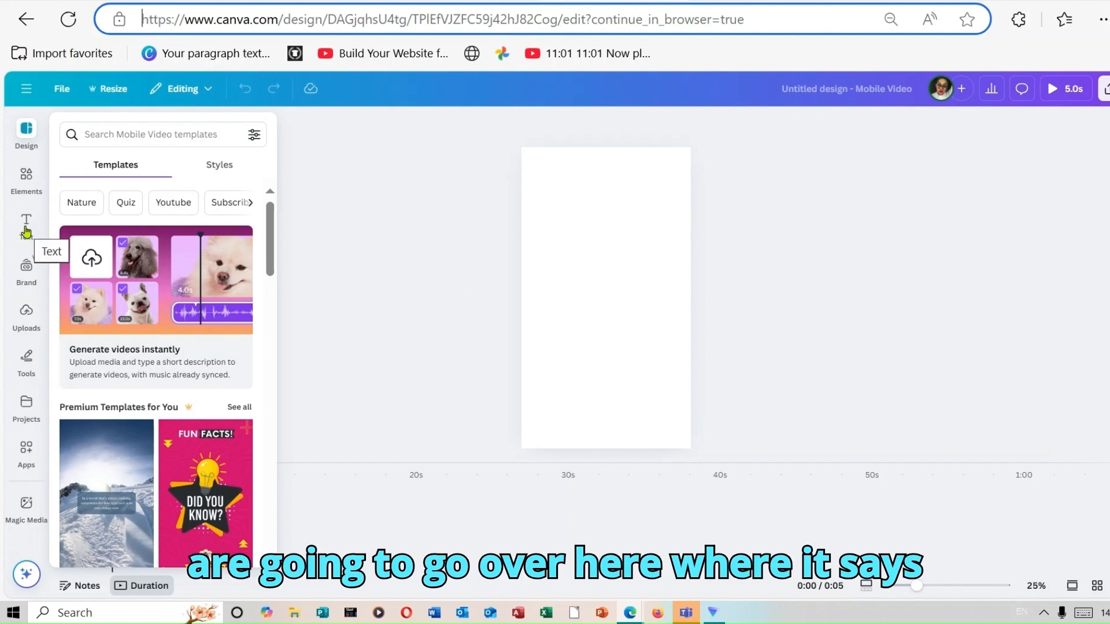
# Add a heading to the blank page, and copy the first idea's title, "The 2-Minute Rule", from the DeepSeek chat
pyautogui.click(25, 231)
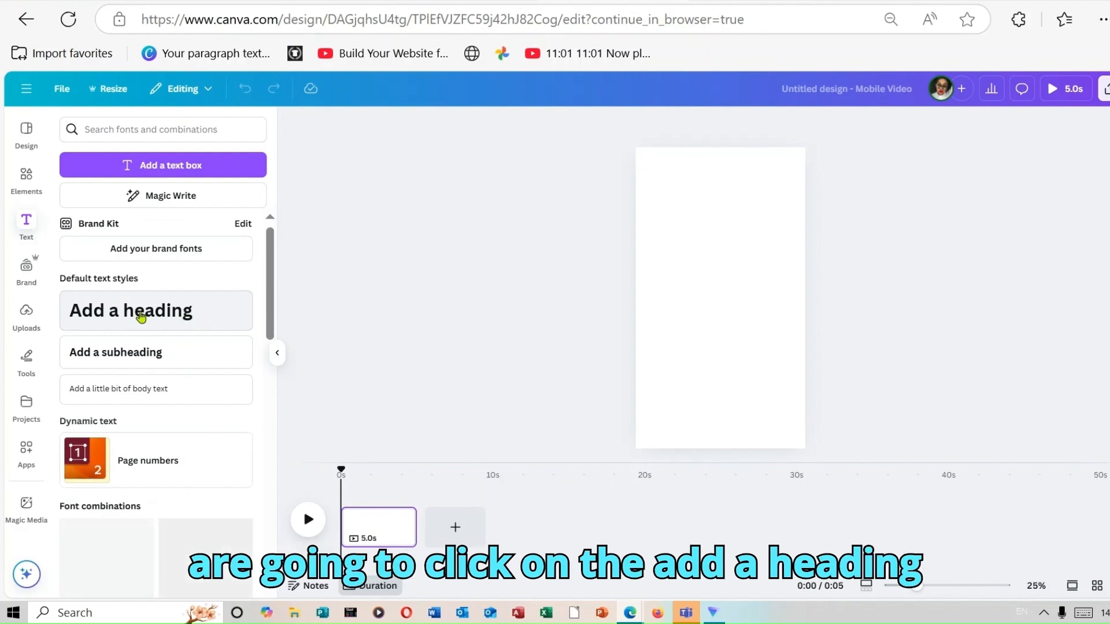
pyautogui.click(172, 307)
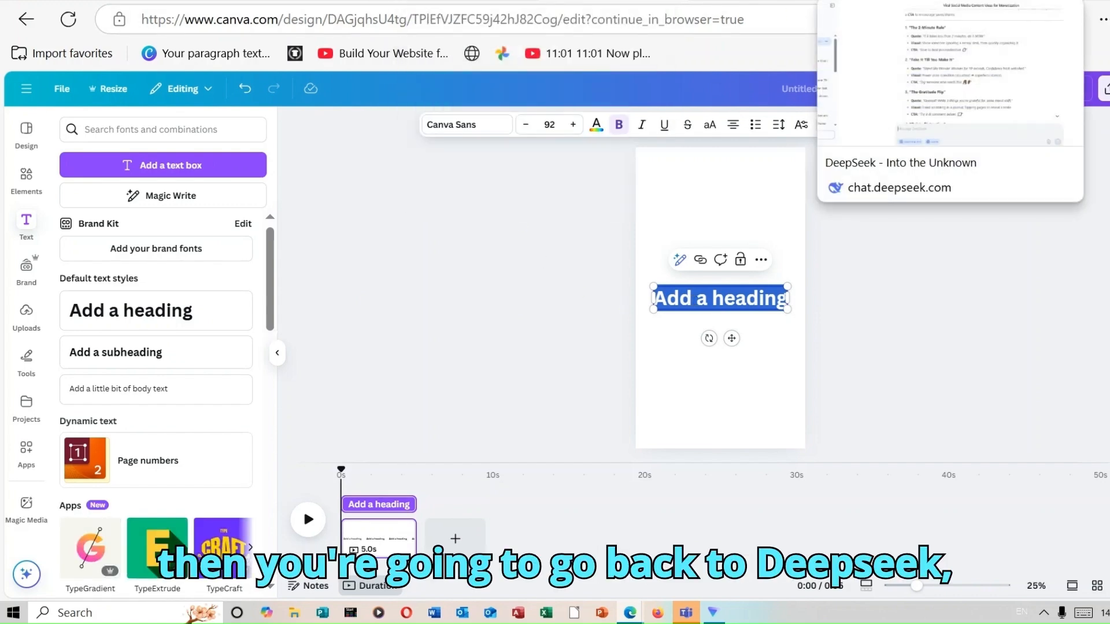
pyautogui.click(925, 9)
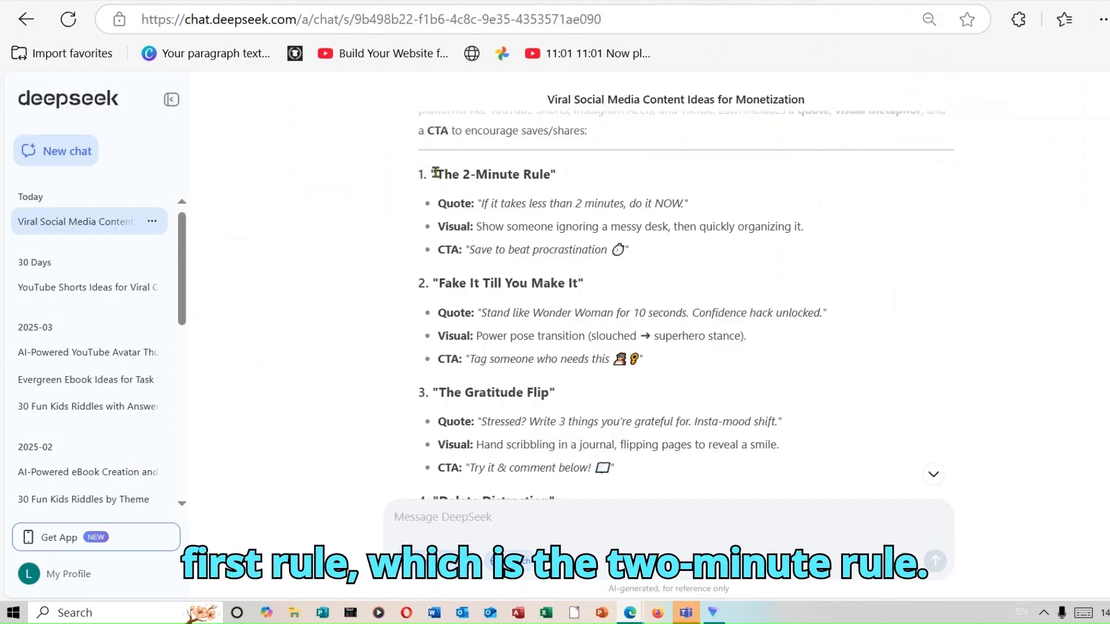
pyautogui.moveTo(437, 173); pyautogui.dragTo(550, 176)
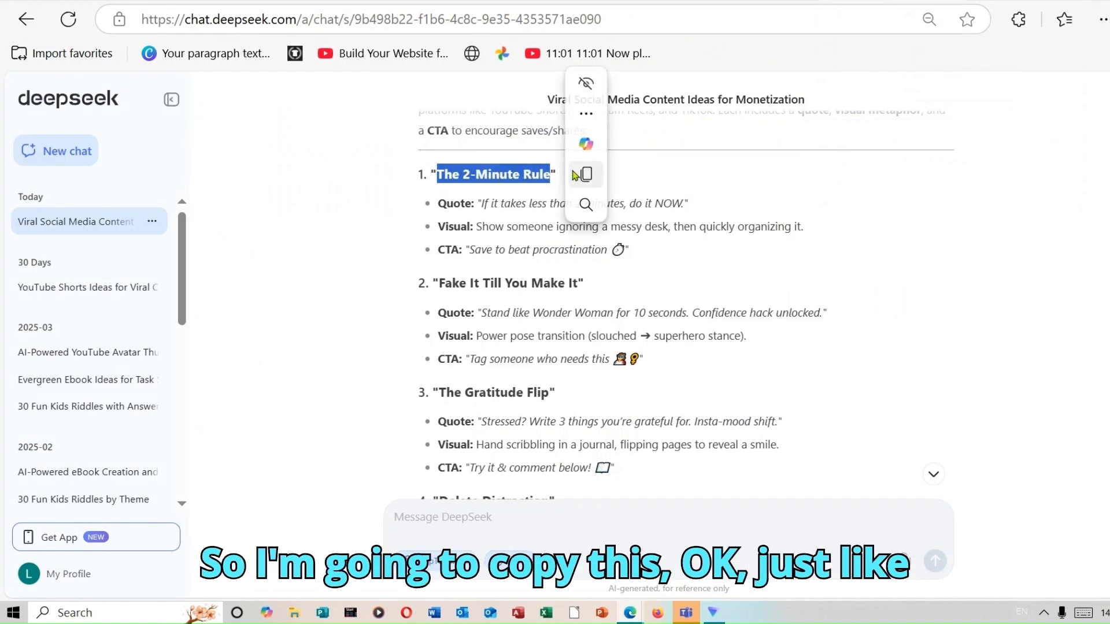
pyautogui.click(593, 176)
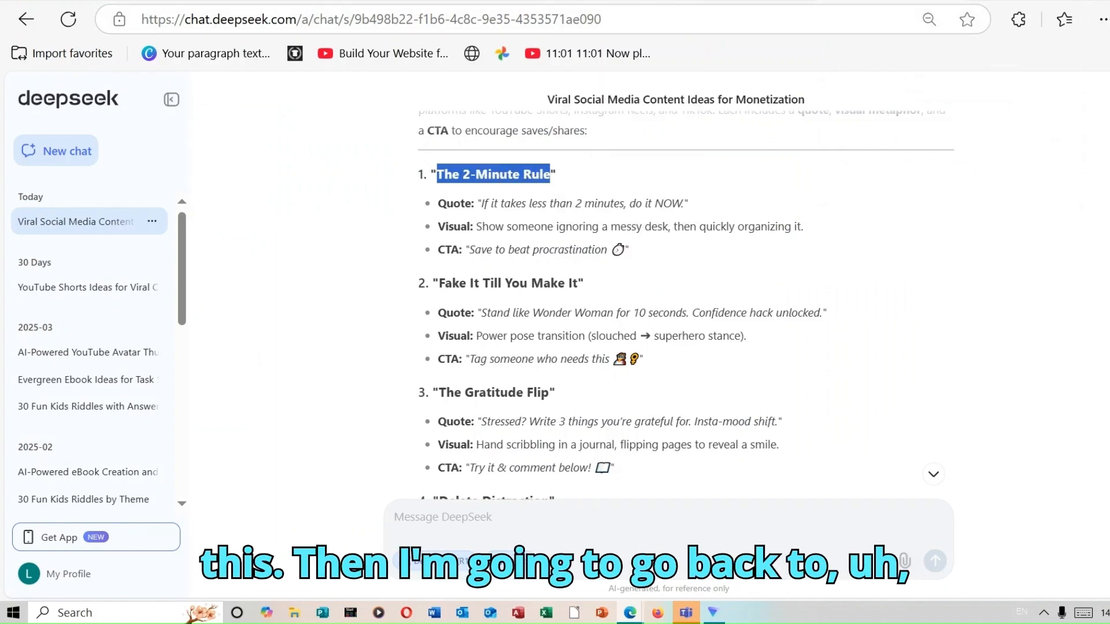
# Back in Canva, replace the heading's placeholder text with the copied "The 2-Minute Rule" and move it to the upper part of the page
pyautogui.click(622, 1)
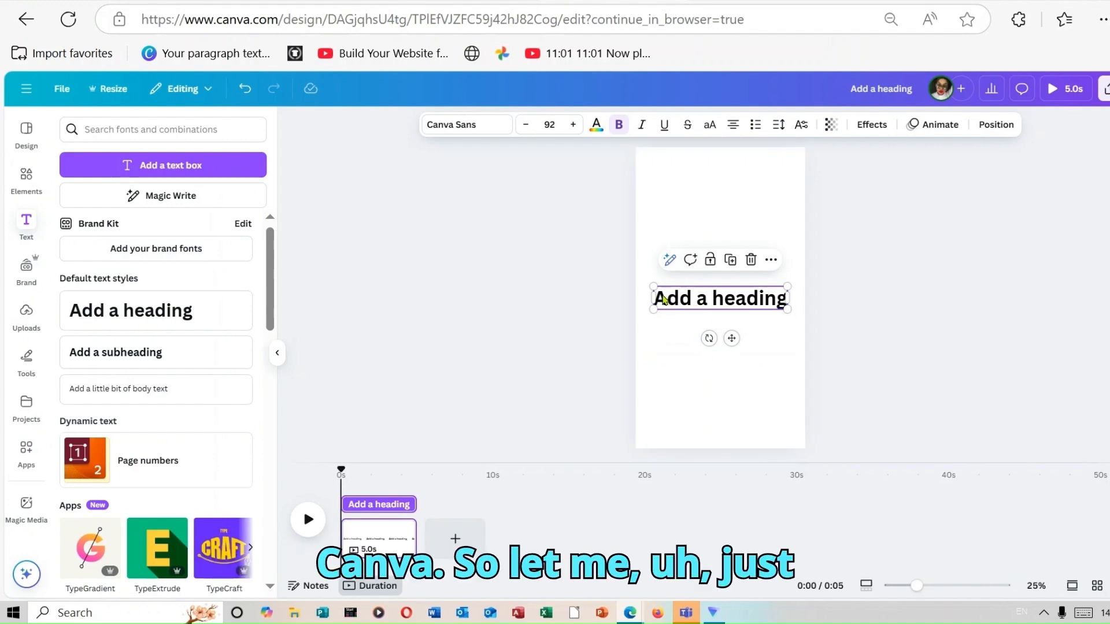
pyautogui.click(664, 299)
pyautogui.hotkey('ctrl', 'a')
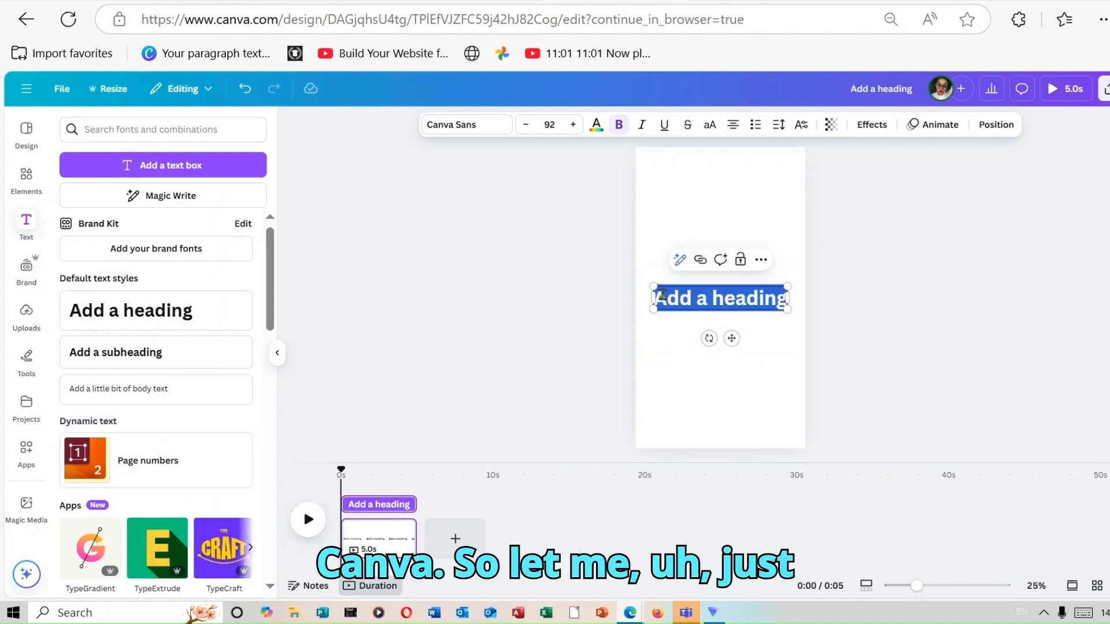
pyautogui.rightClick(663, 299)
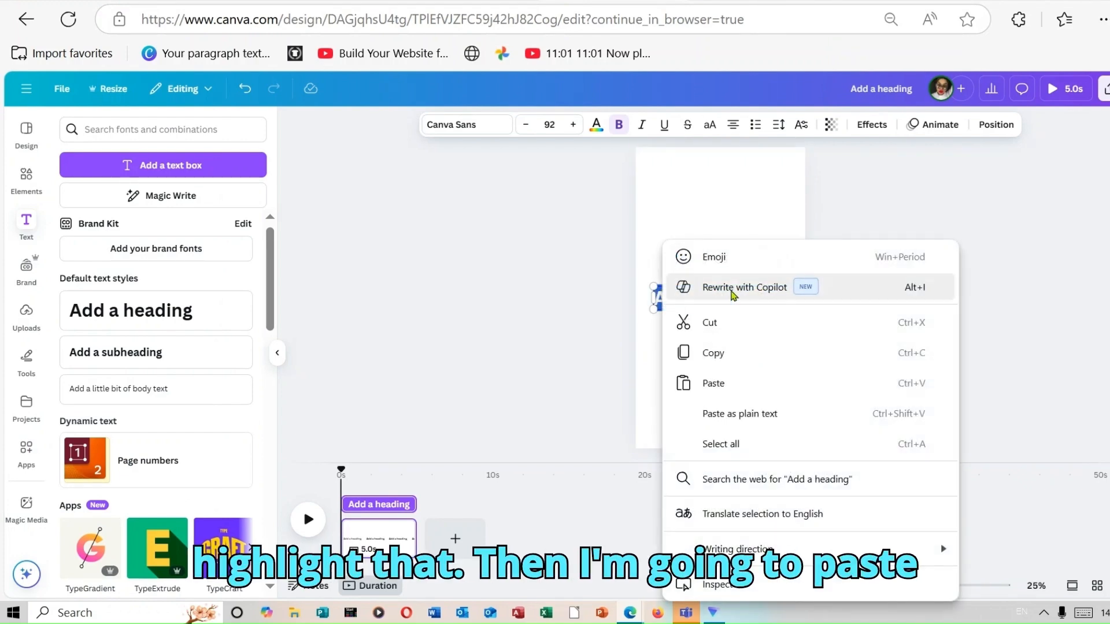
pyautogui.click(744, 391)
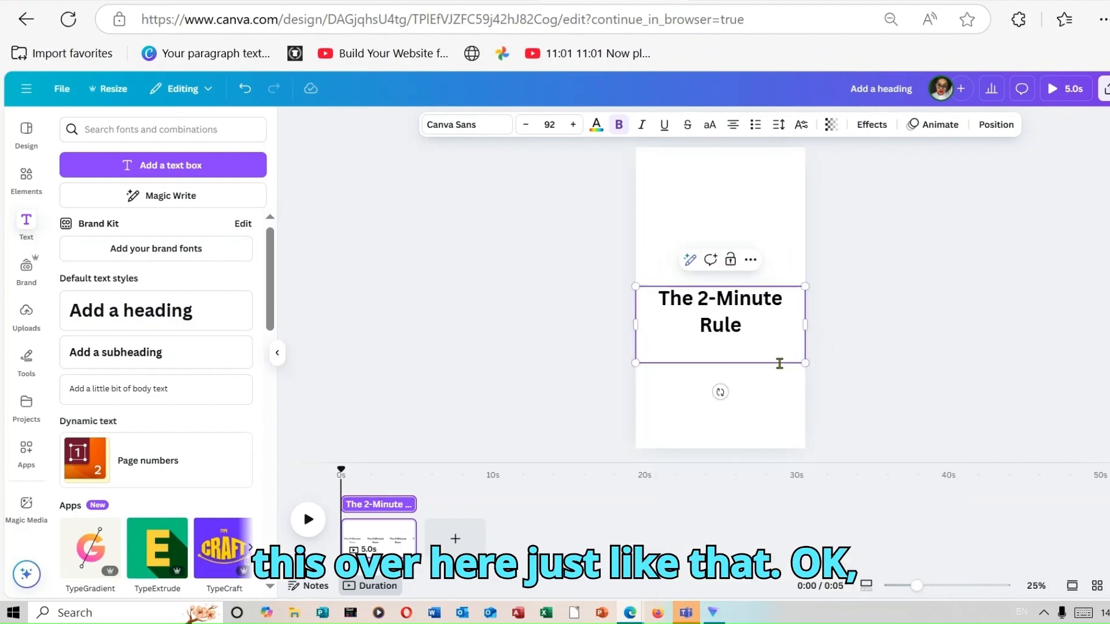
pyautogui.moveTo(722, 306); pyautogui.dragTo(716, 226)
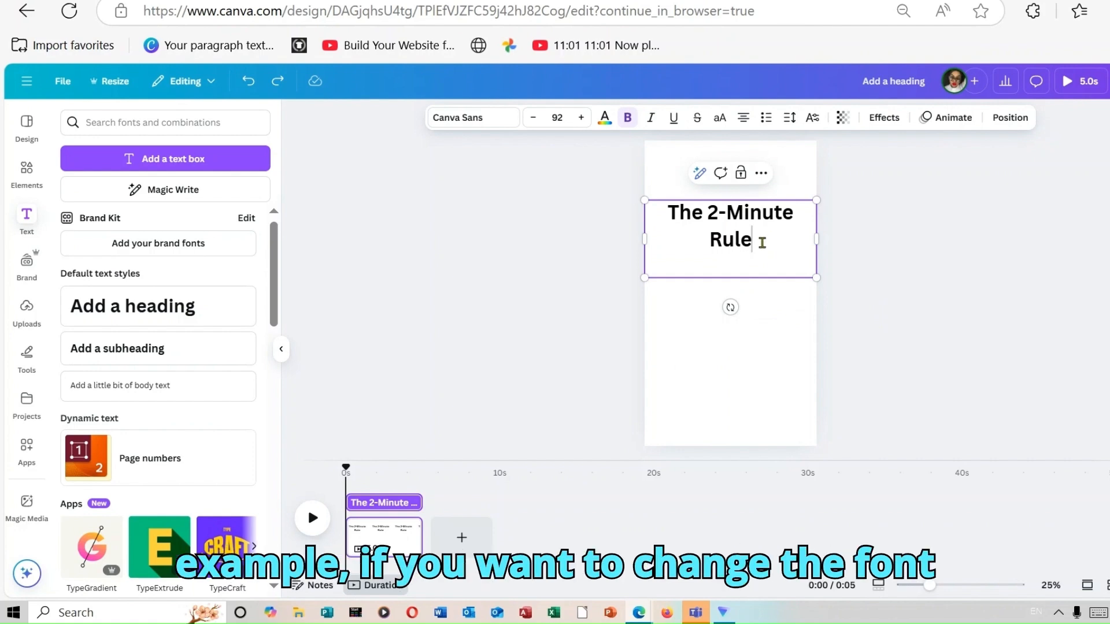
# Change the heading text's font to Archivo Black and its color to bright red (#ff3131)
pyautogui.moveTo(761, 243); pyautogui.dragTo(667, 219)
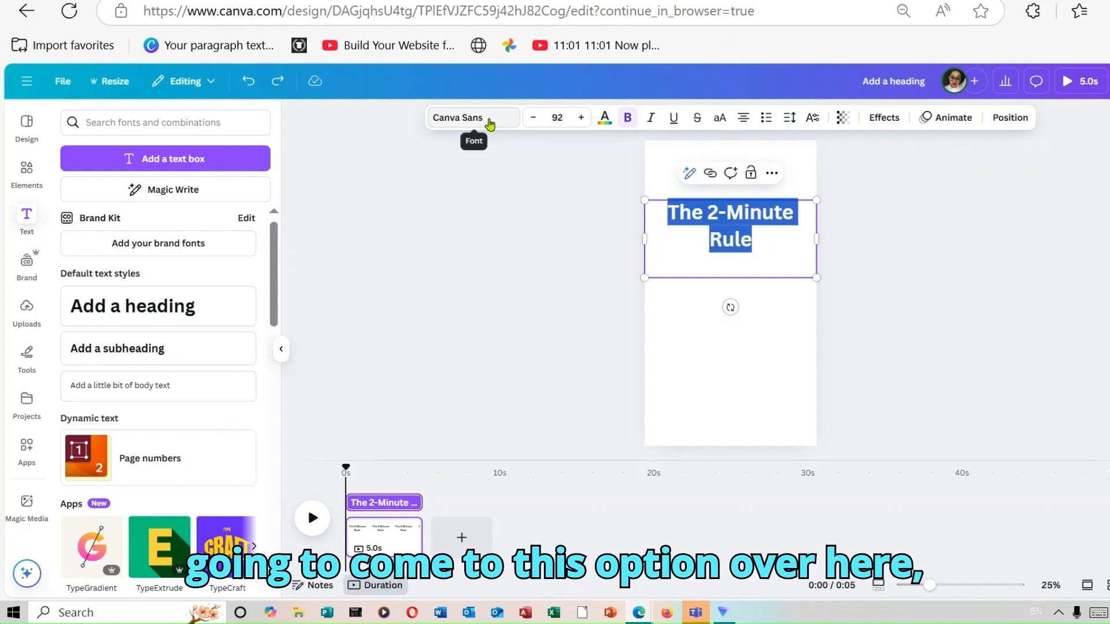
pyautogui.click(489, 123)
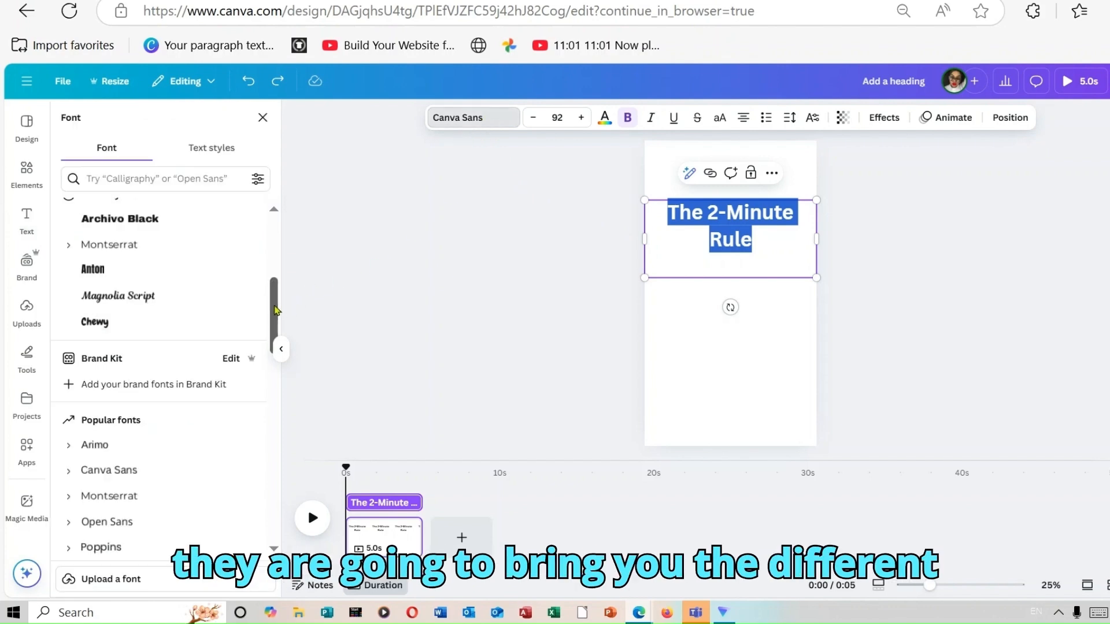
pyautogui.moveTo(276, 311)
pyautogui.mouseDown()
pyautogui.moveTo(279, 281)
pyautogui.moveTo(278, 293)
pyautogui.mouseUp()
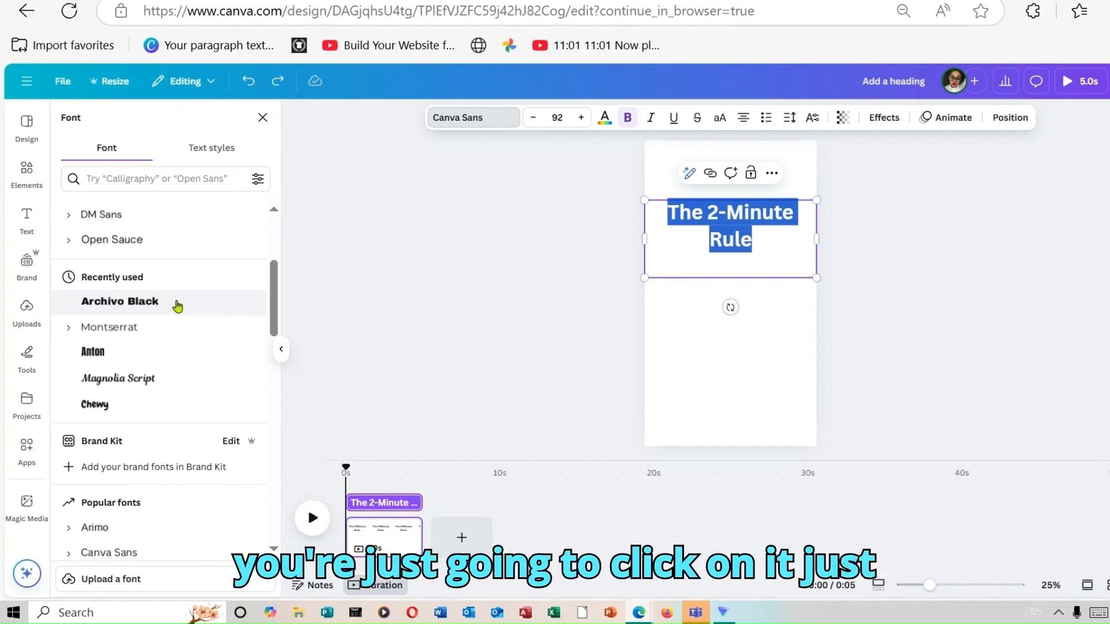
pyautogui.click(178, 306)
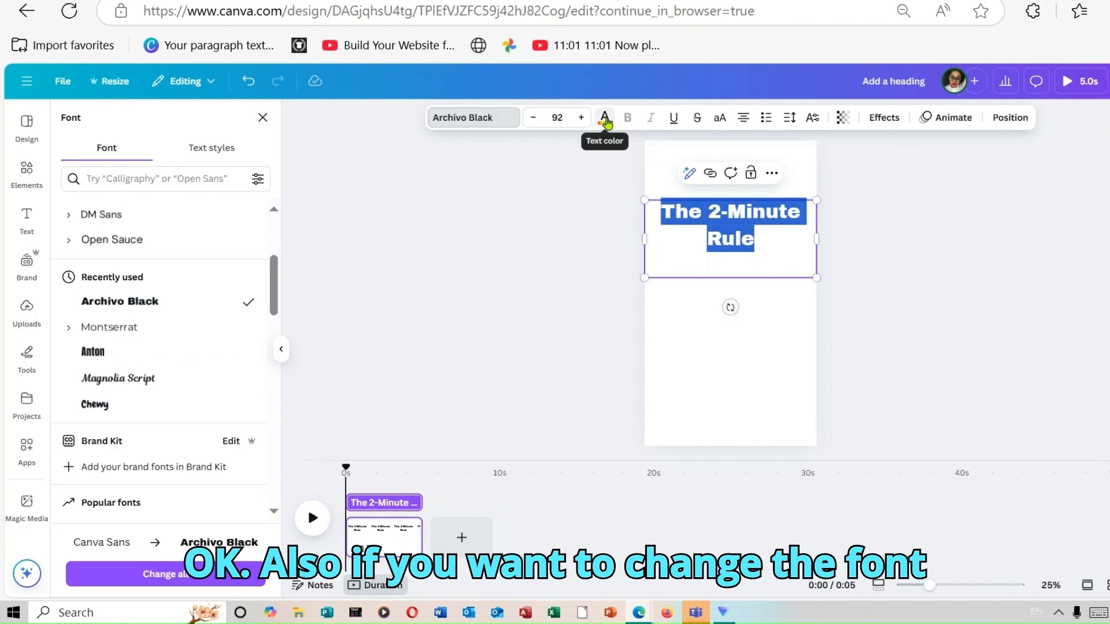
pyautogui.click(605, 119)
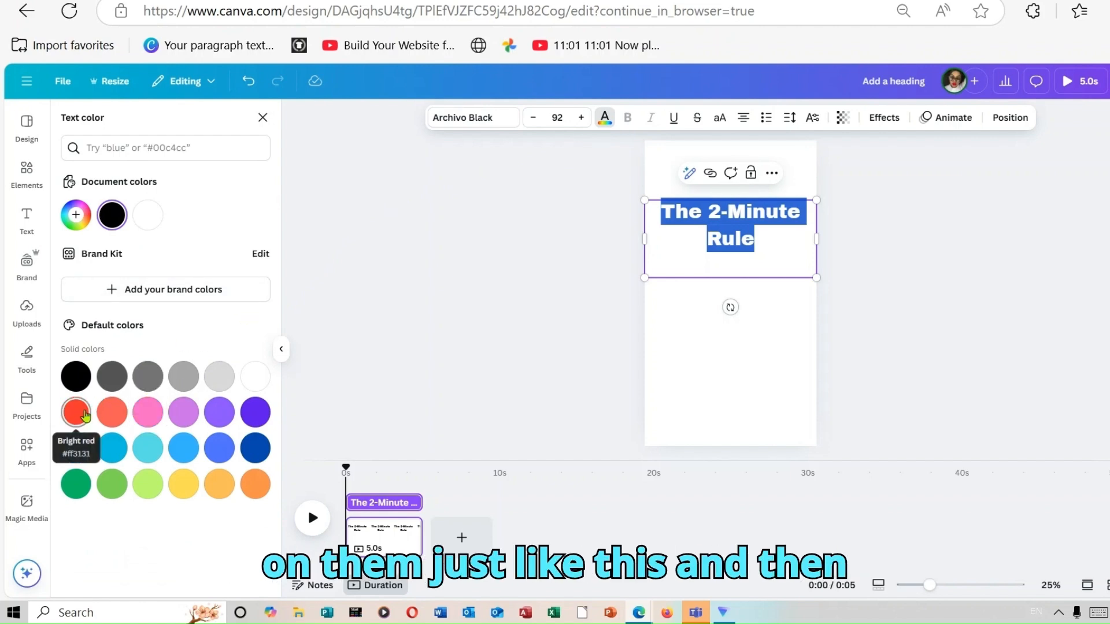
pyautogui.click(85, 416)
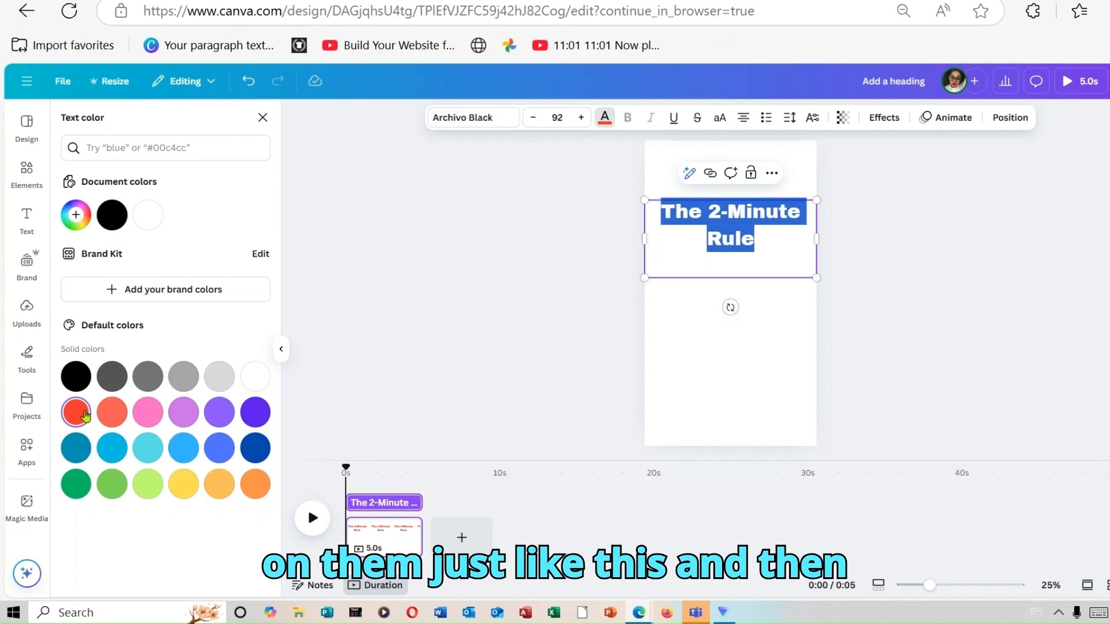
pyautogui.click(942, 313)
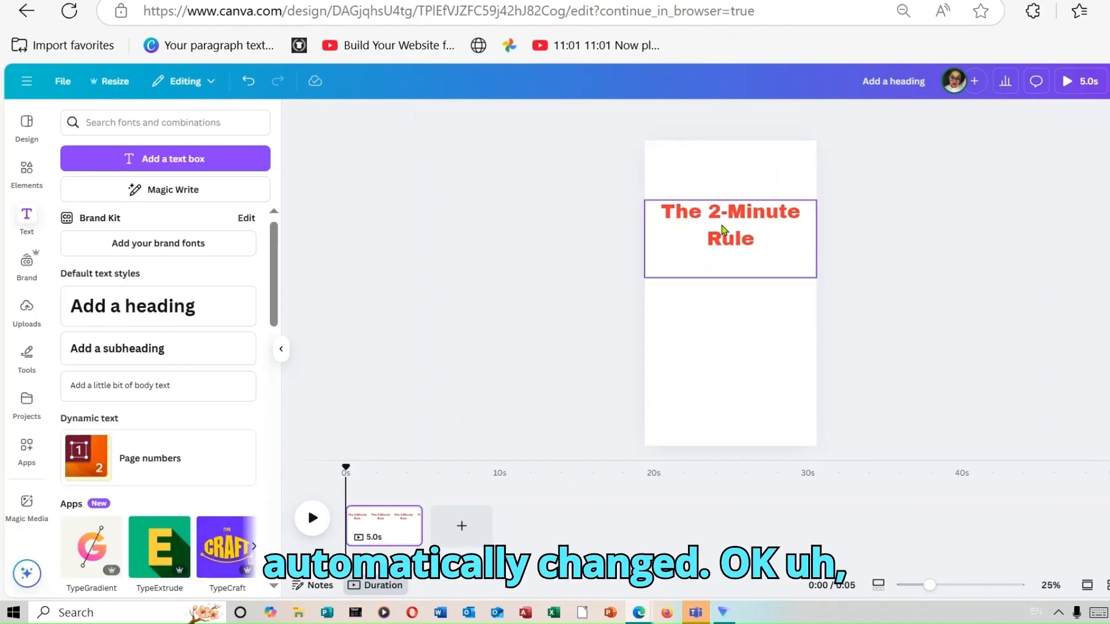
# Apply the Outline effect to the heading in black with a thickness of 200
pyautogui.click(723, 230)
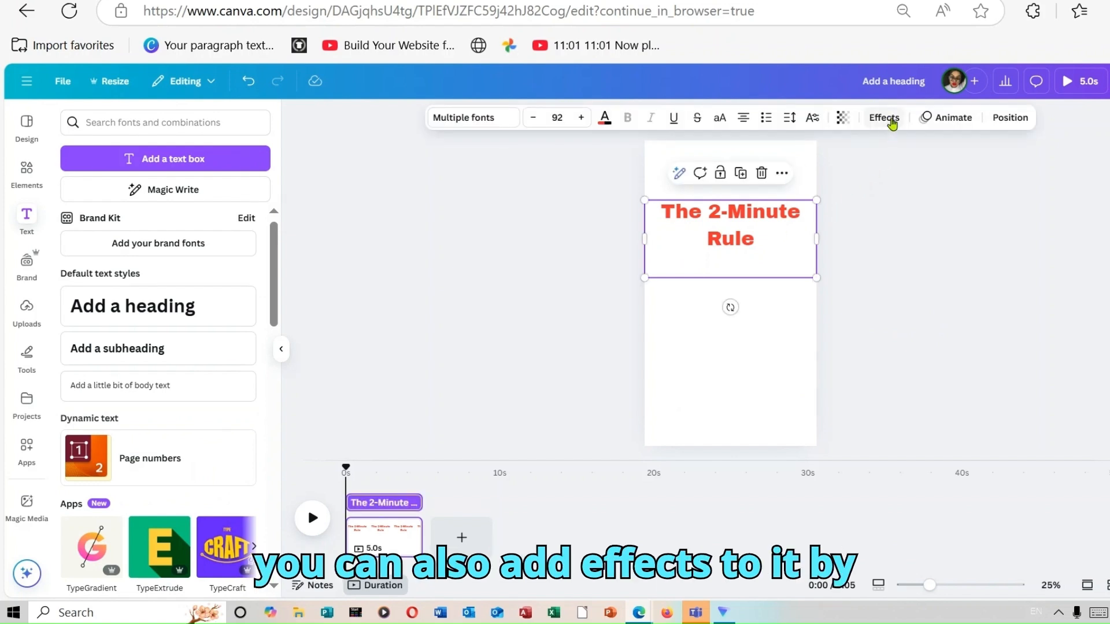
pyautogui.click(891, 119)
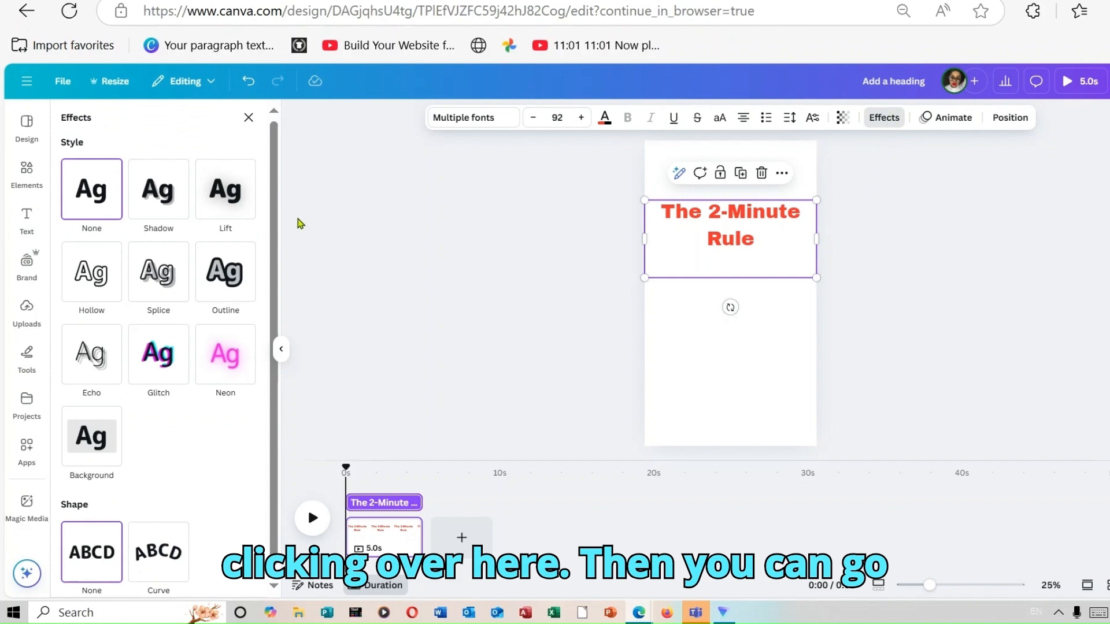
pyautogui.click(239, 284)
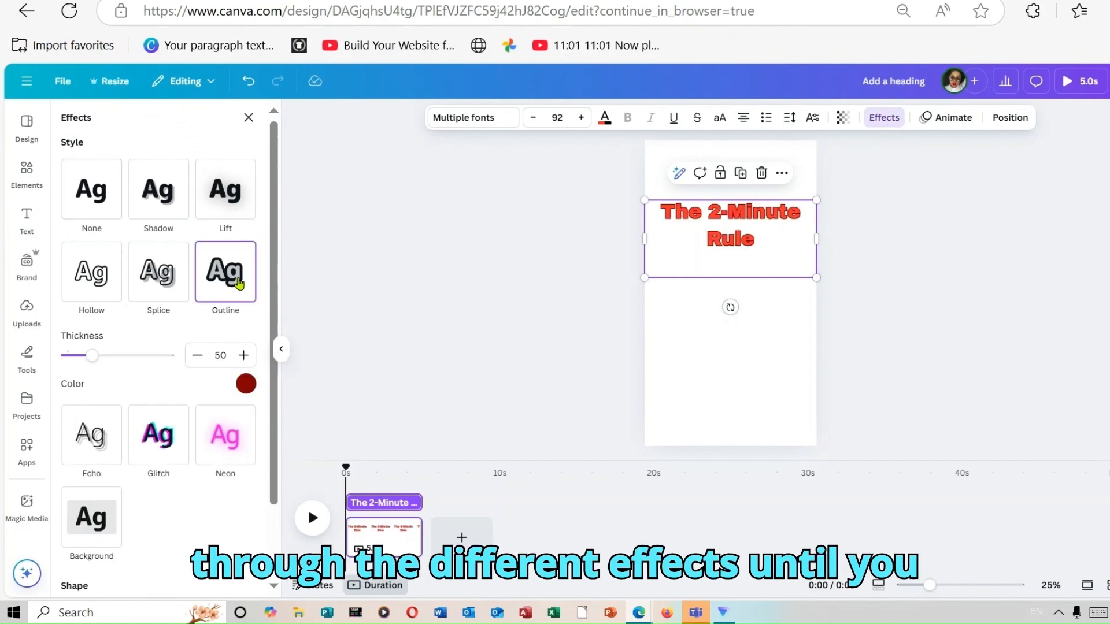
pyautogui.click(246, 385)
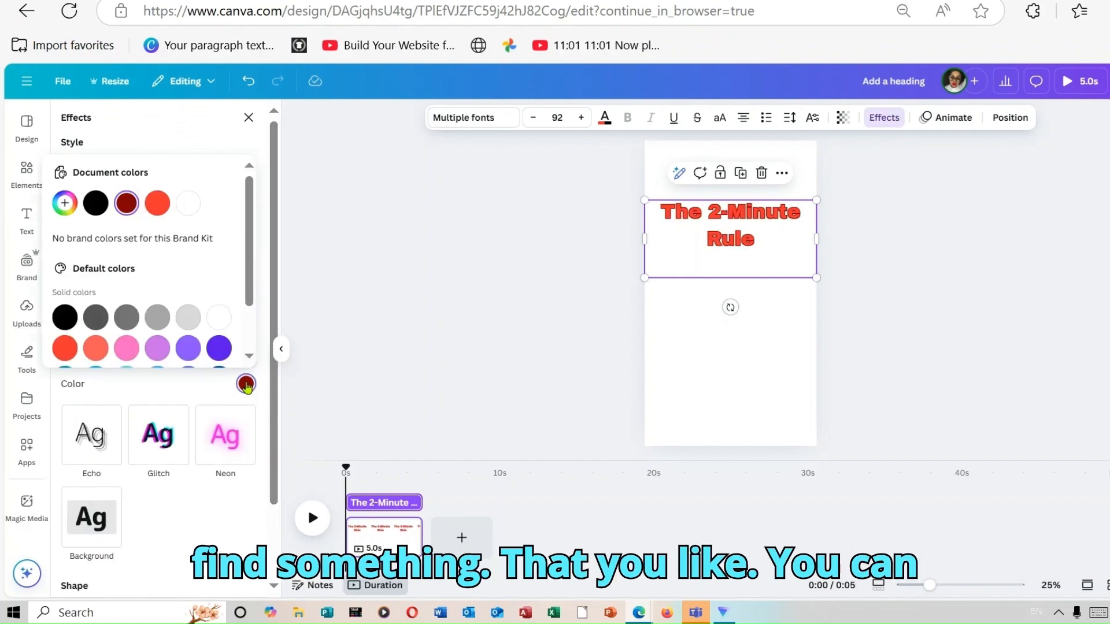
pyautogui.click(62, 318)
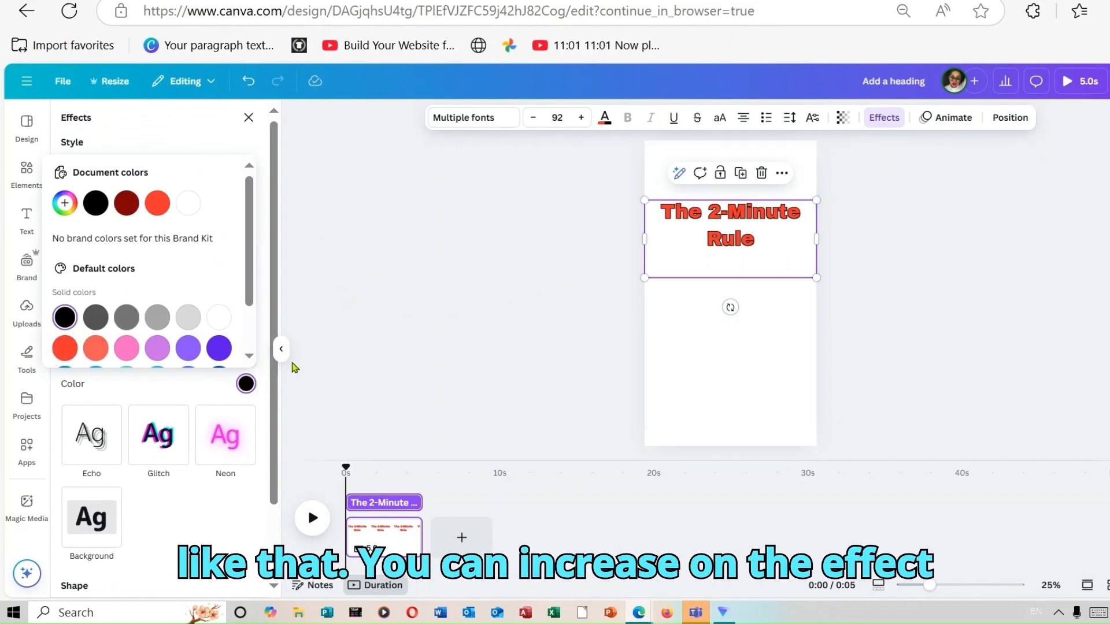
pyautogui.click(245, 386)
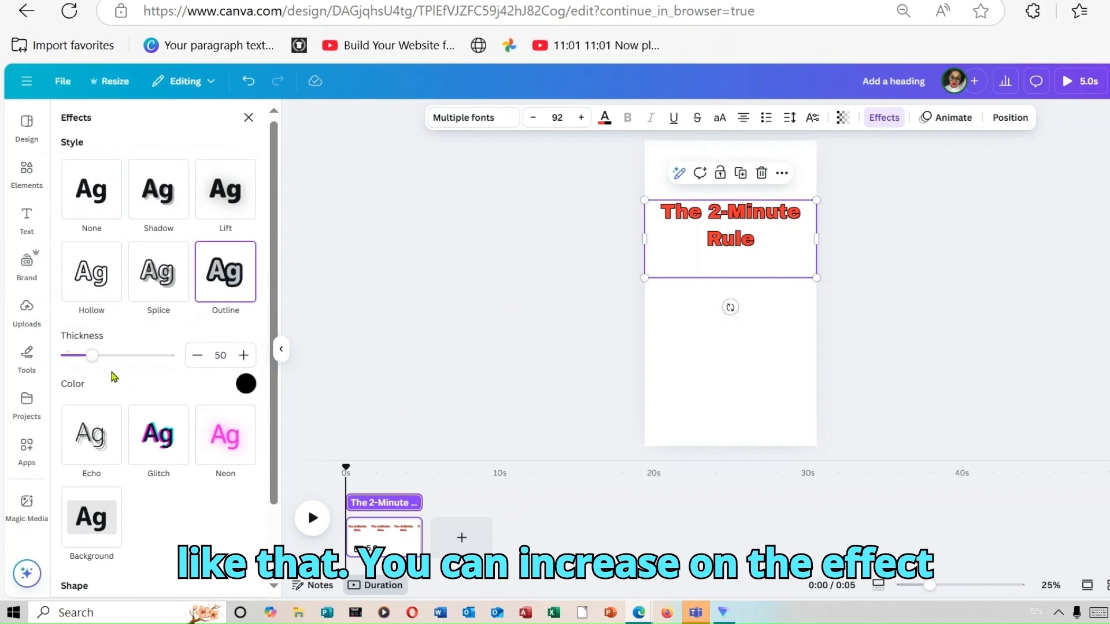
pyautogui.moveTo(94, 363); pyautogui.dragTo(213, 362)
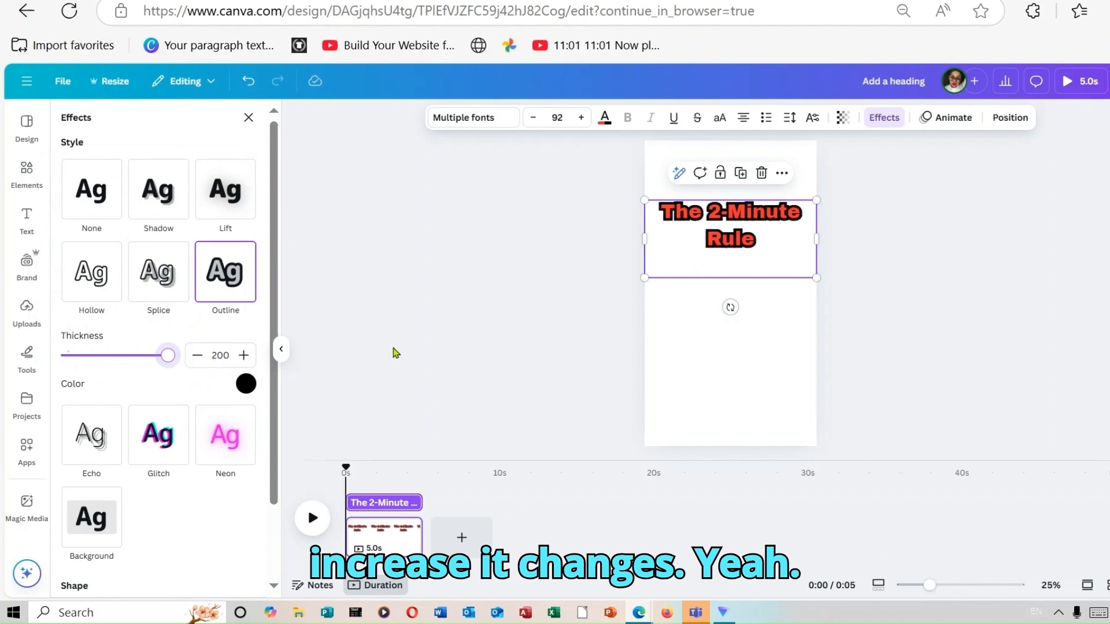
pyautogui.click(460, 304)
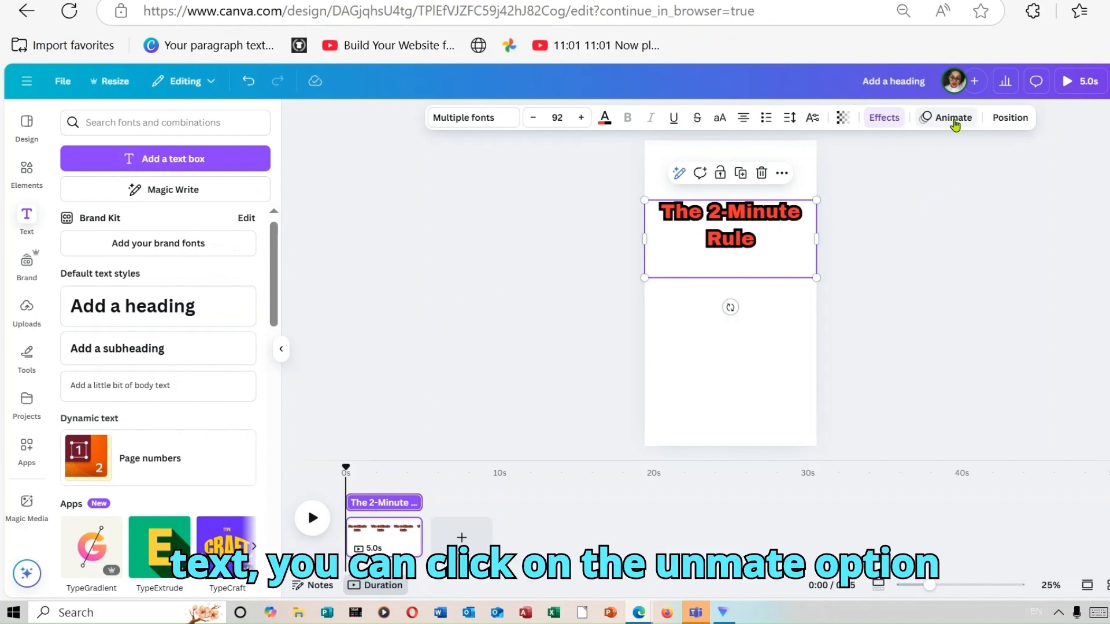
# Apply the Typewriter text animation to the heading
pyautogui.click(954, 119)
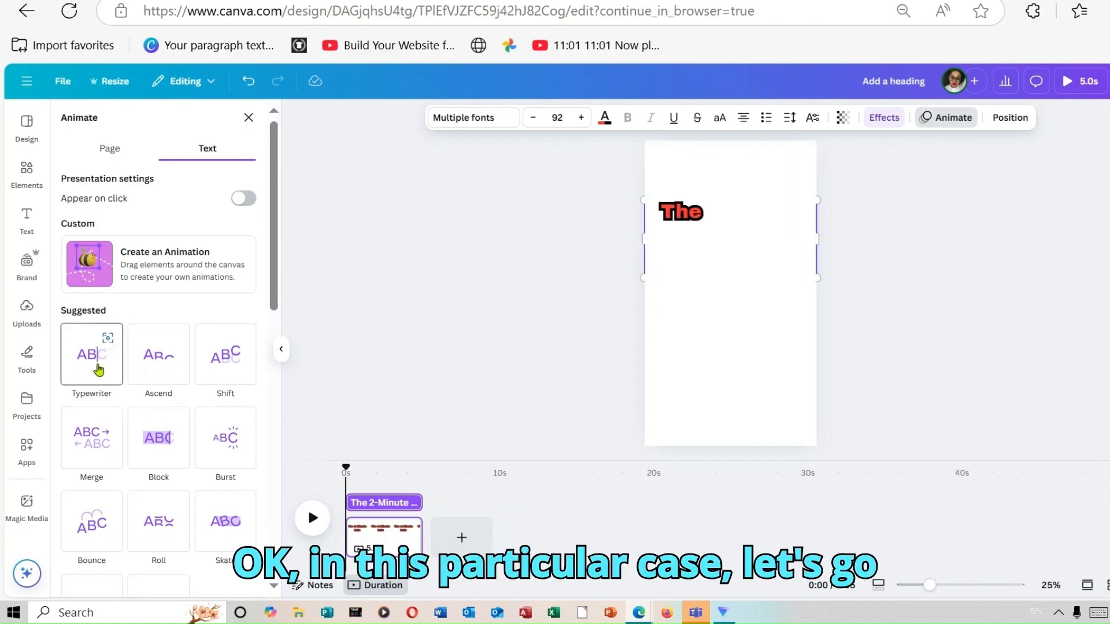
pyautogui.click(99, 370)
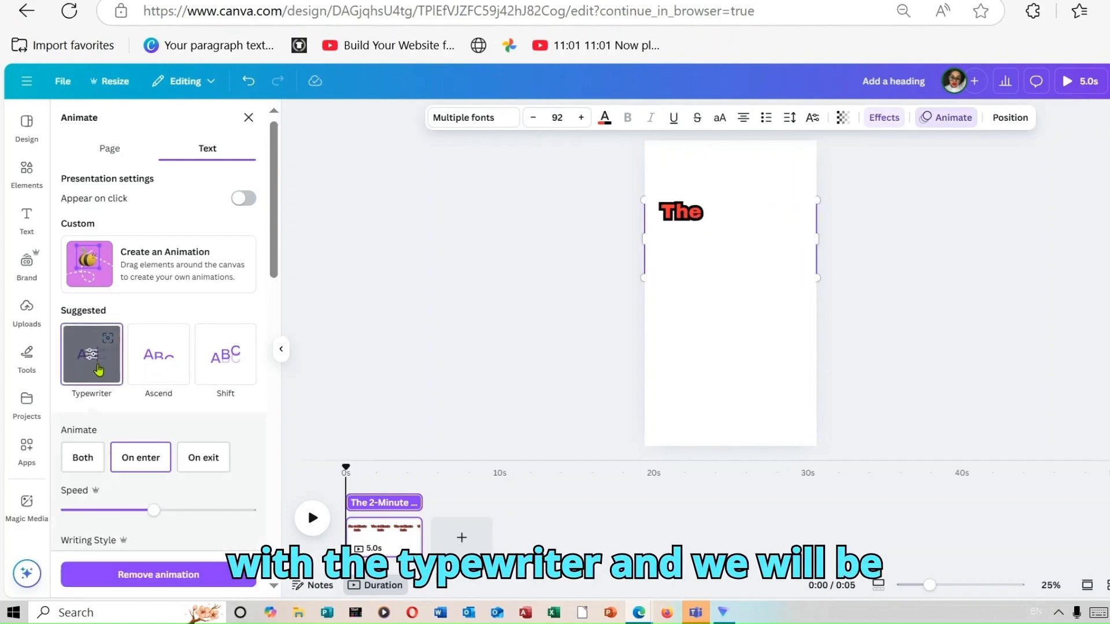
pyautogui.click(193, 574)
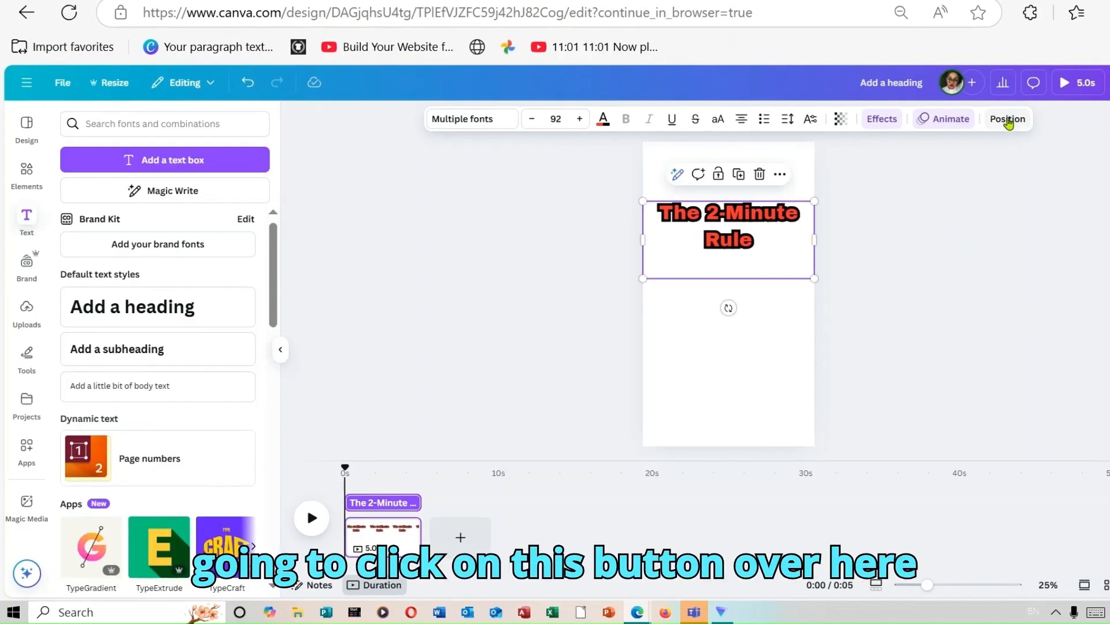
# Try aligning the heading to the bottom, middle and top of the page, and undo the alignment changes
pyautogui.click(1009, 122)
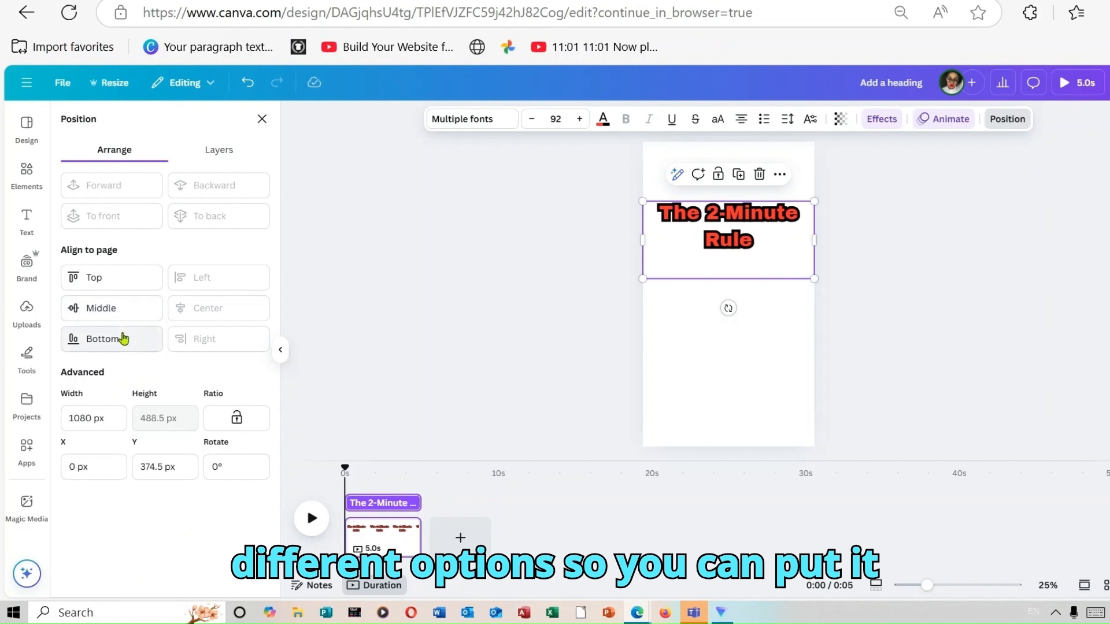
pyautogui.click(123, 338)
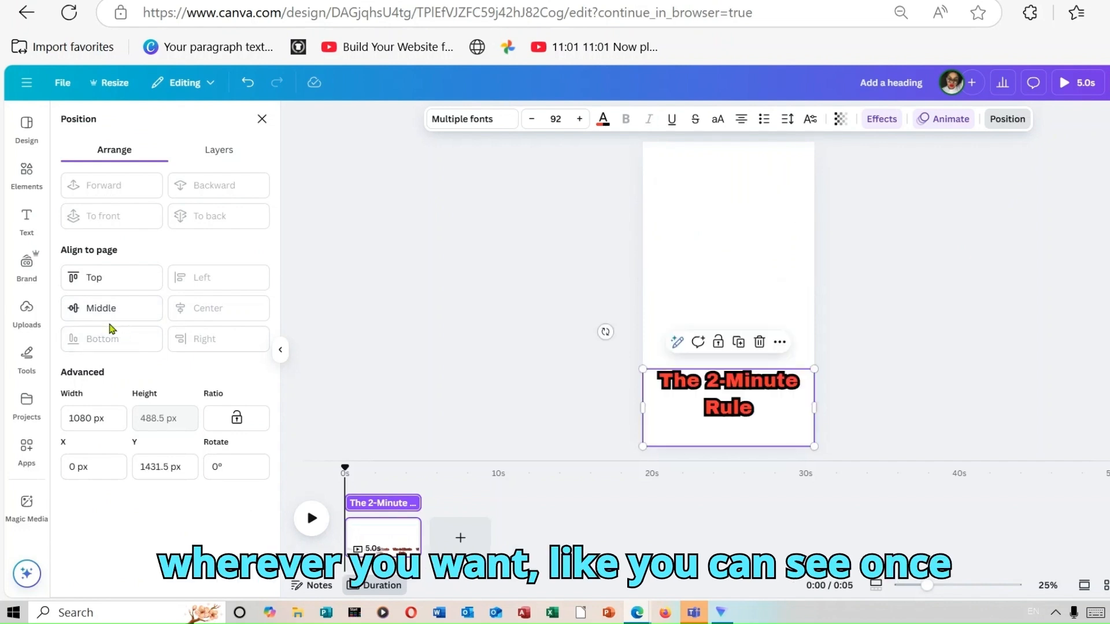
pyautogui.click(111, 315)
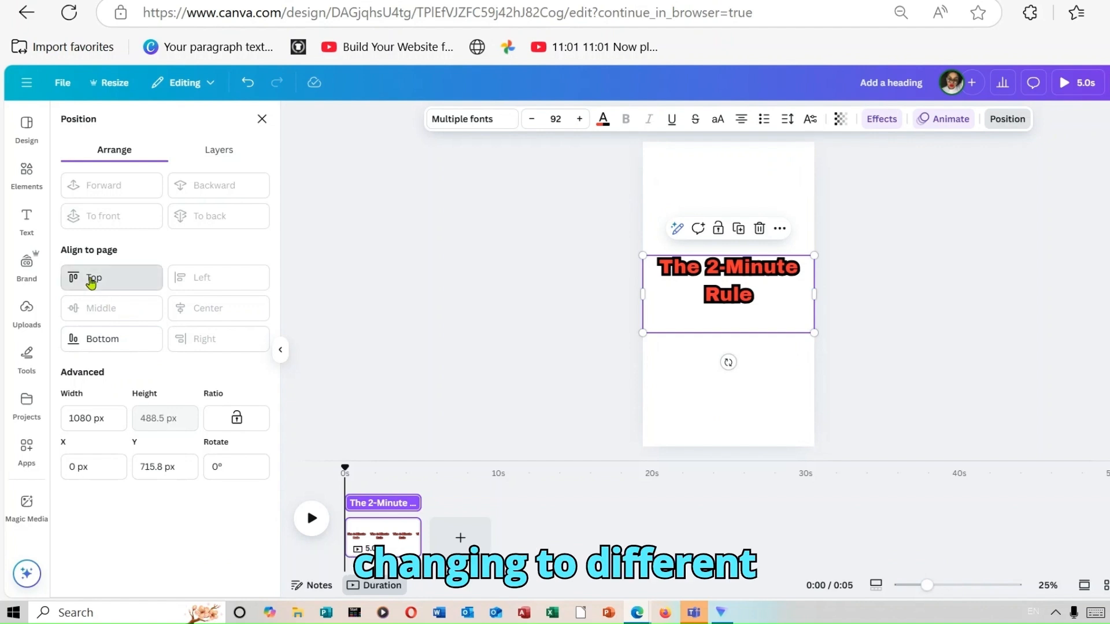
pyautogui.click(90, 280)
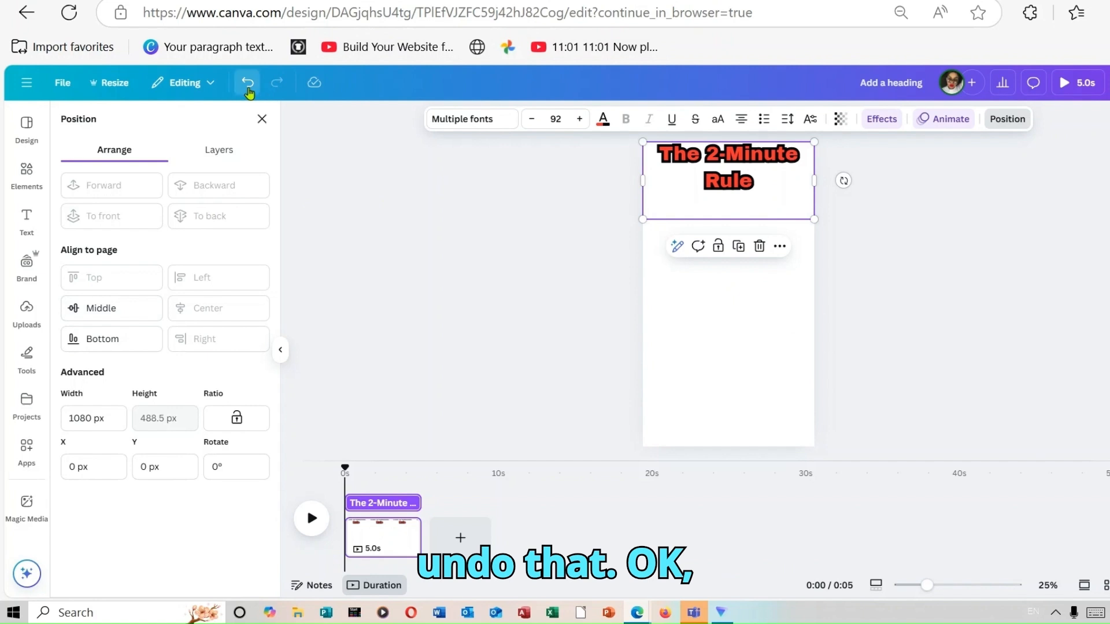
pyautogui.click(248, 89)
pyautogui.click(248, 88)
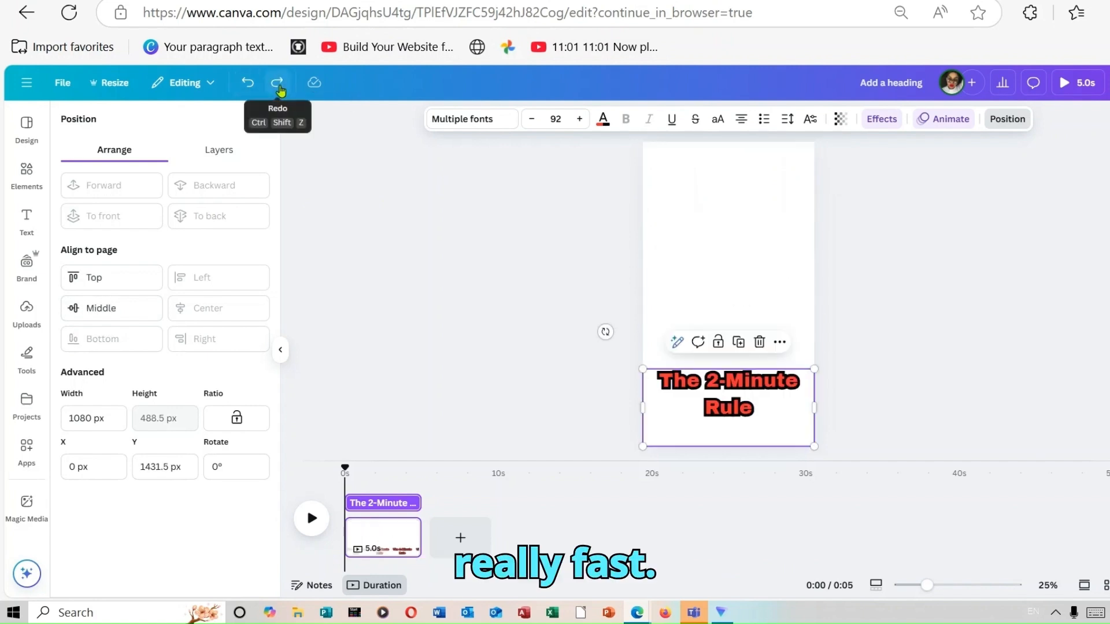
pyautogui.click(280, 86)
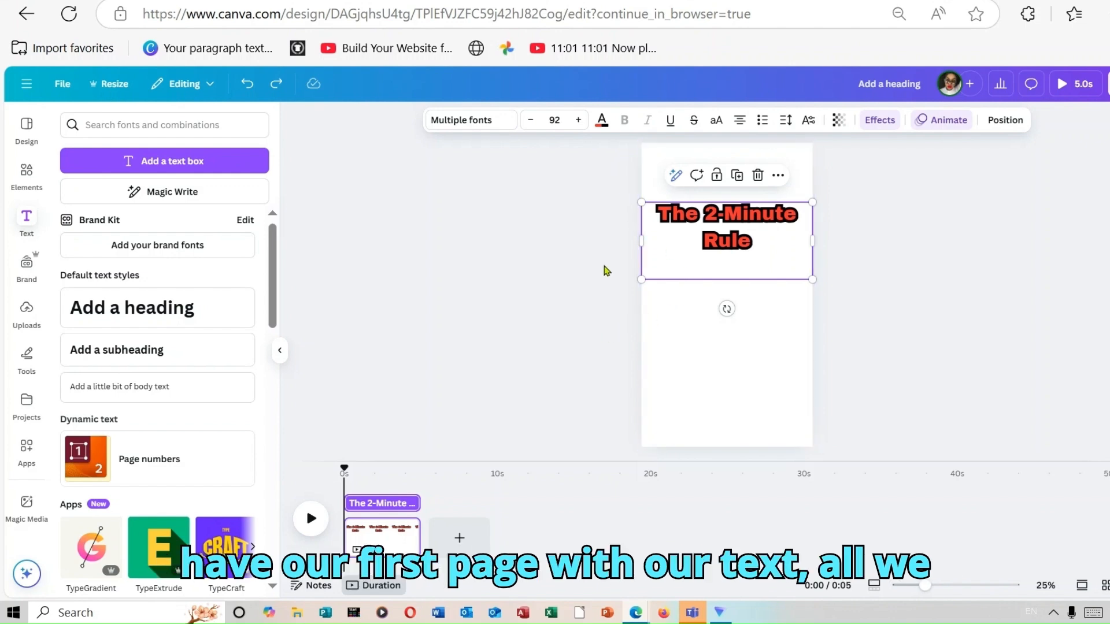
# Duplicate the "The 2-Minute Rule" page three times so the video has four identical pages
pyautogui.click(706, 324)
pyautogui.rightClick(706, 322)
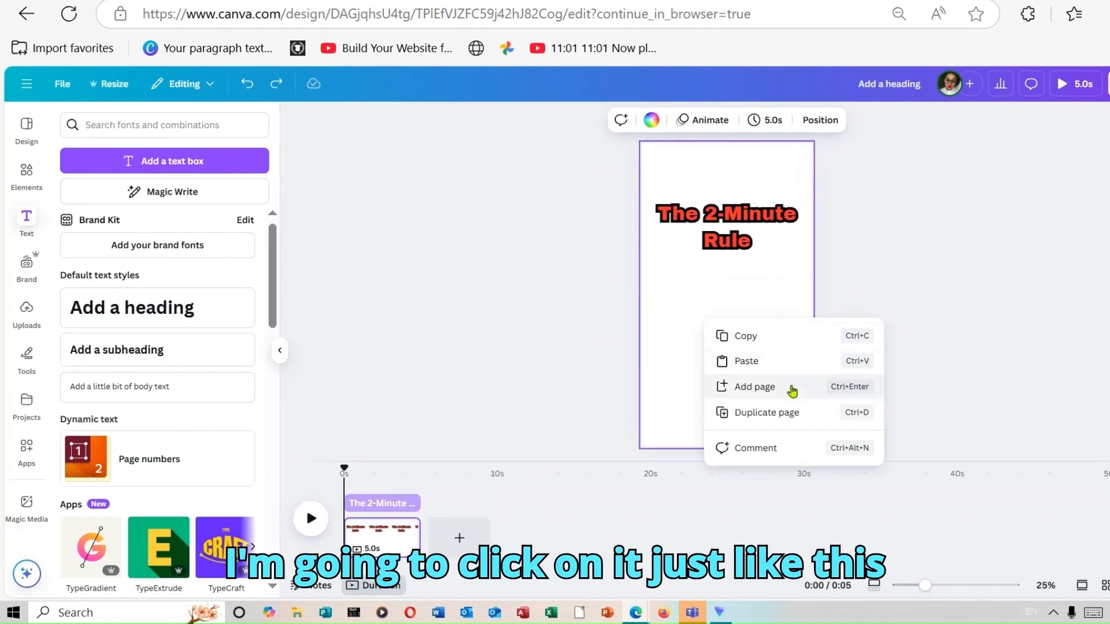
pyautogui.click(786, 414)
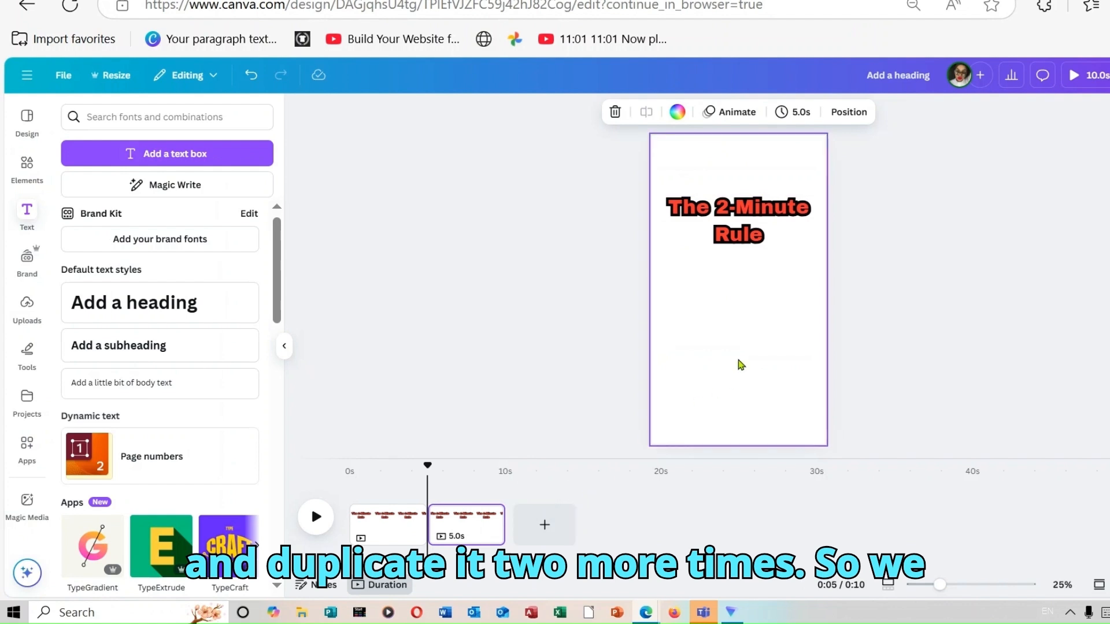
pyautogui.rightClick(741, 364)
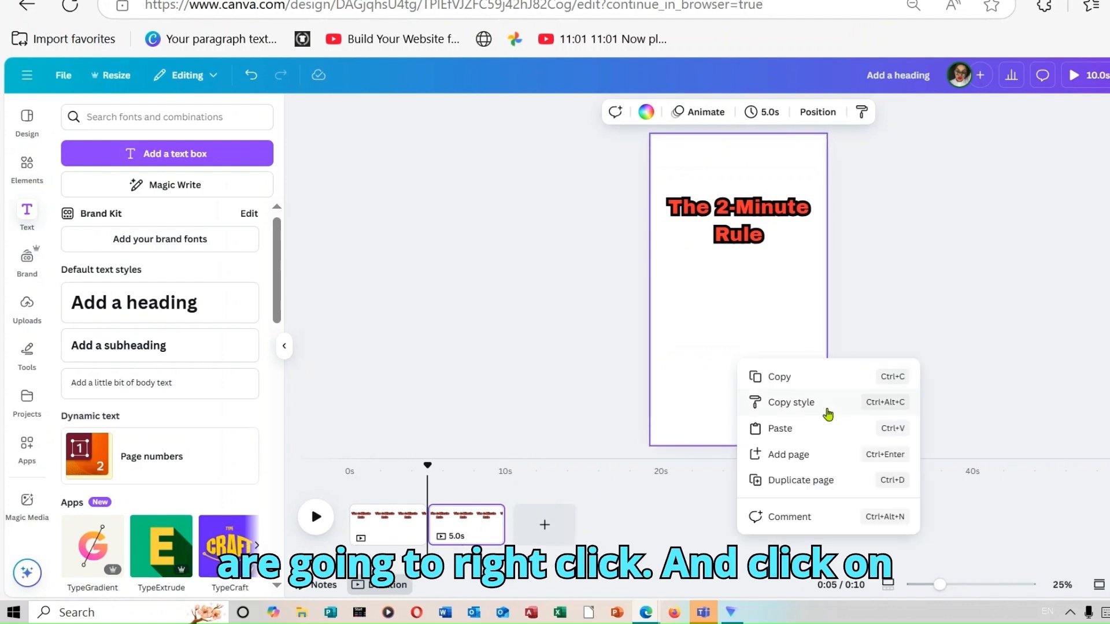
pyautogui.click(806, 480)
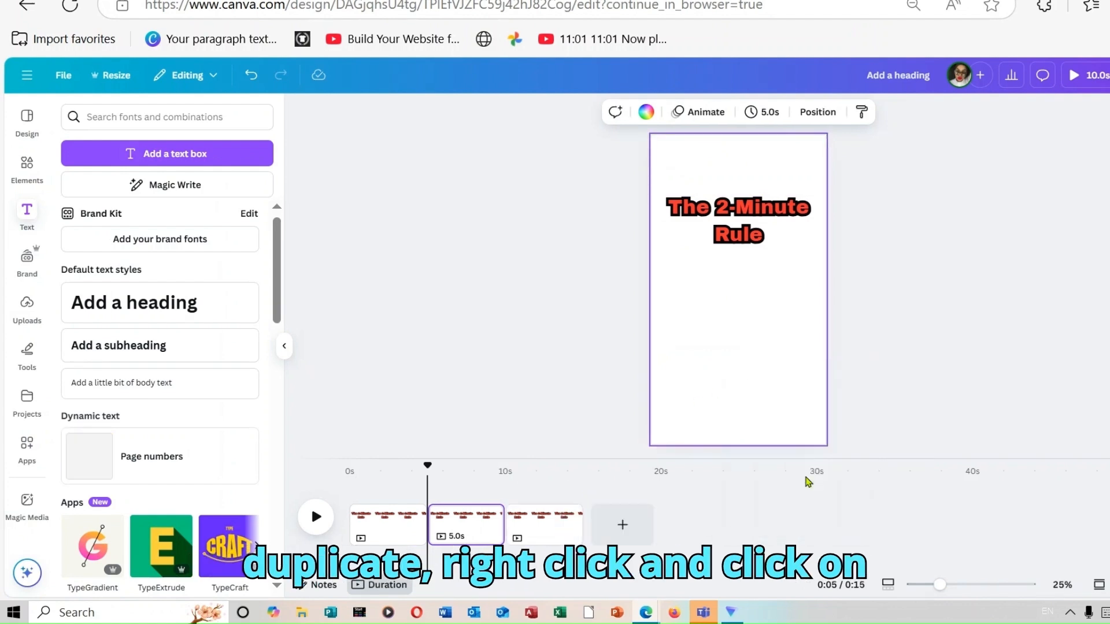
pyautogui.rightClick(763, 327)
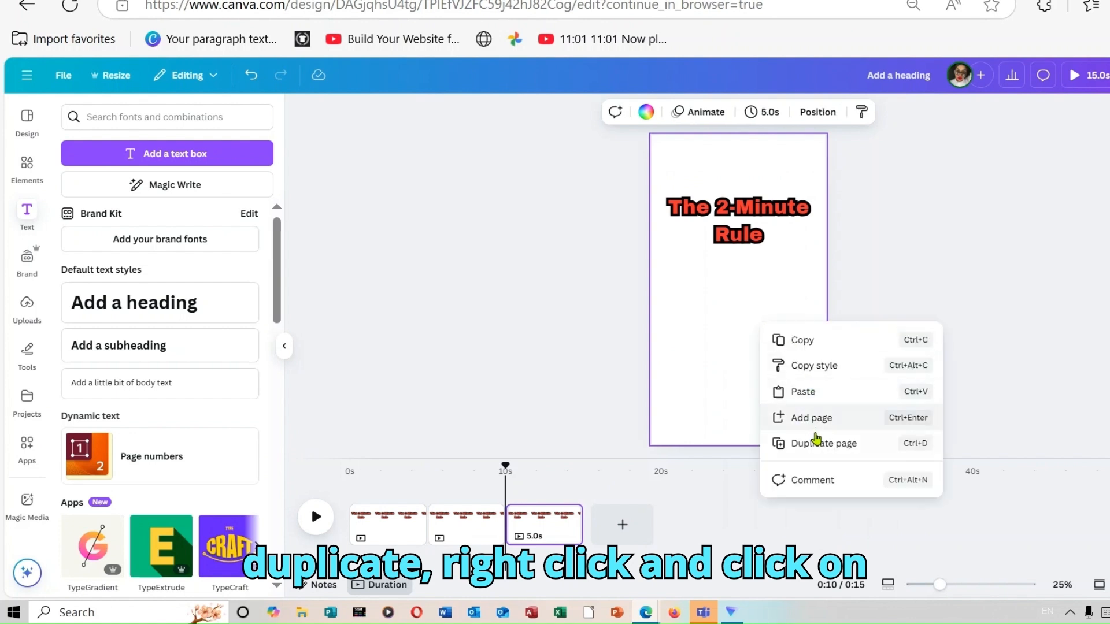
pyautogui.click(819, 444)
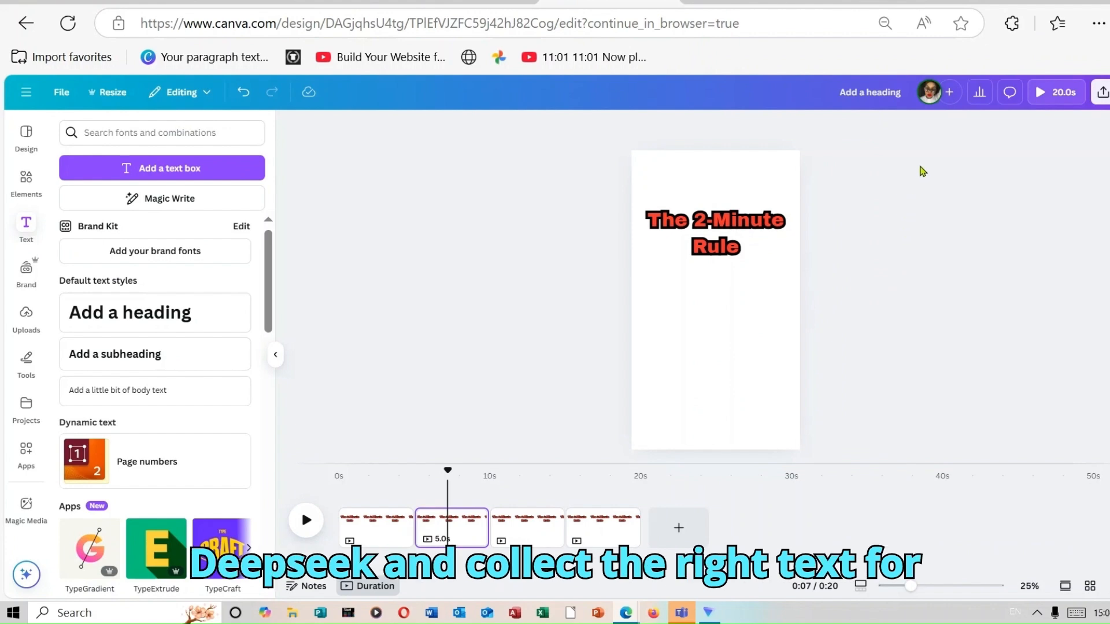
# Copy the first idea's quote "If it takes less than 2 minutes, do it NOW." from DeepSeek and replace the second page's heading with it in Canva
pyautogui.click(885, 2)
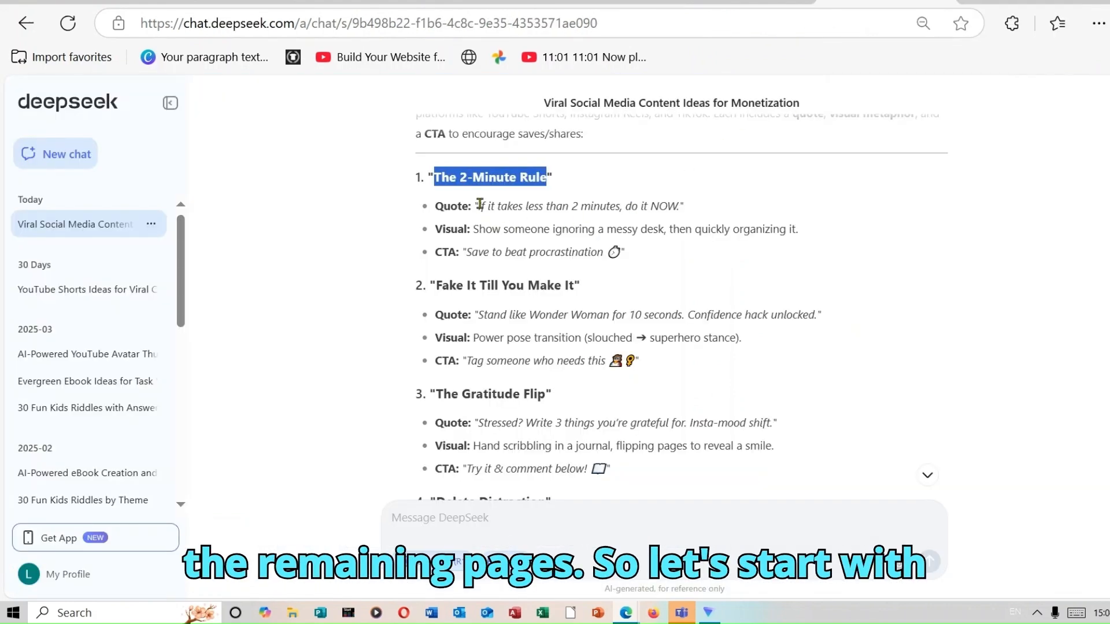
pyautogui.moveTo(479, 206); pyautogui.dragTo(683, 217)
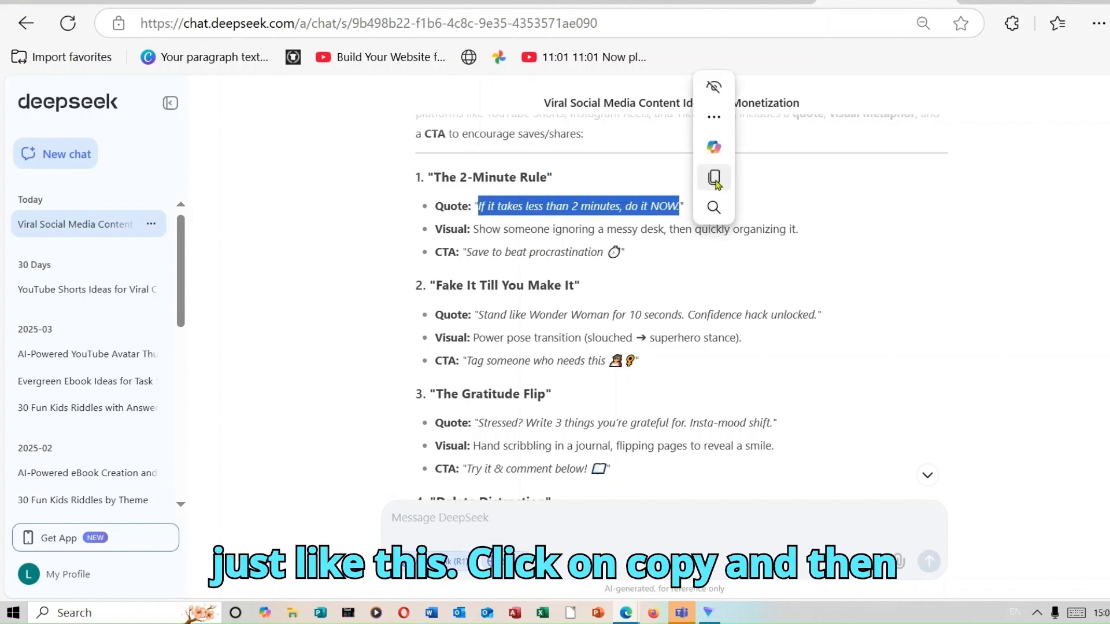
pyautogui.click(717, 179)
pyautogui.click(610, 2)
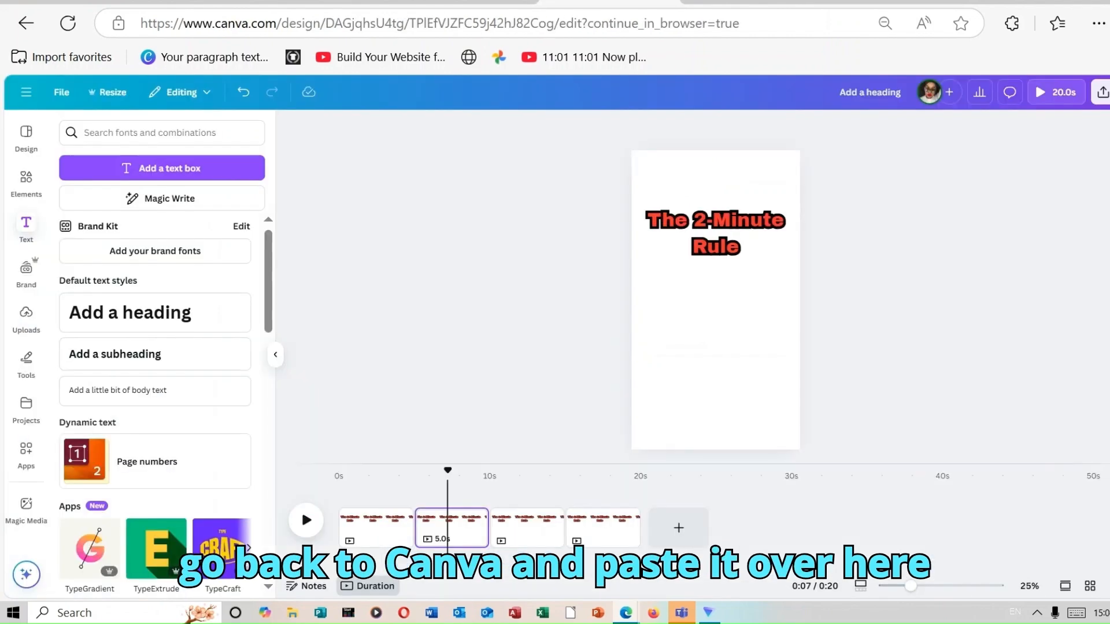
pyautogui.doubleClick(709, 226)
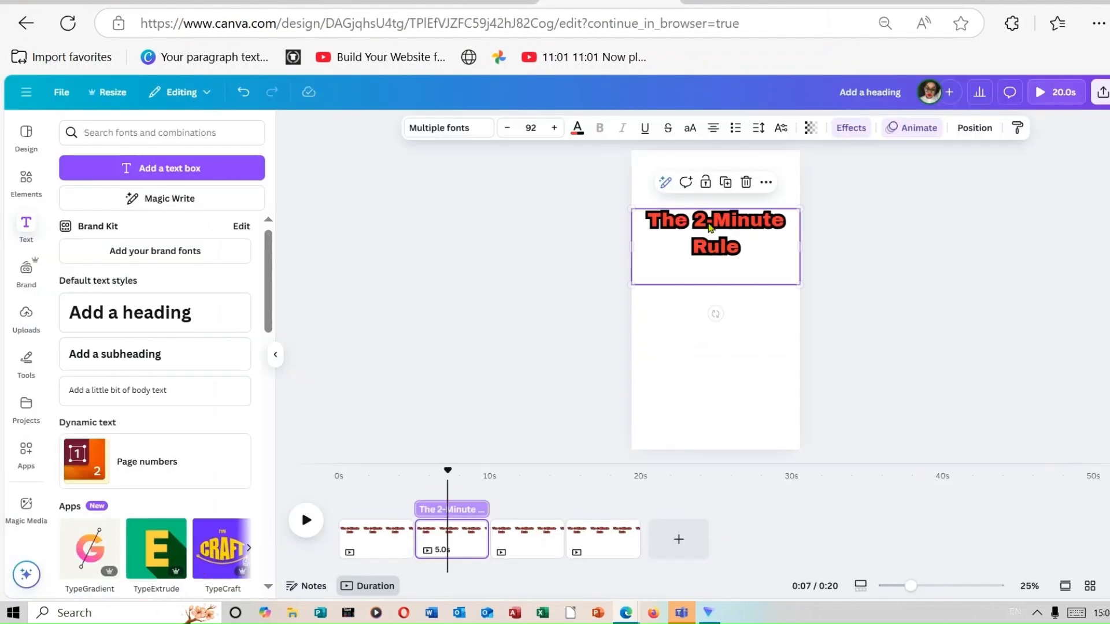
pyautogui.click(741, 246)
pyautogui.moveTo(740, 246); pyautogui.dragTo(640, 209)
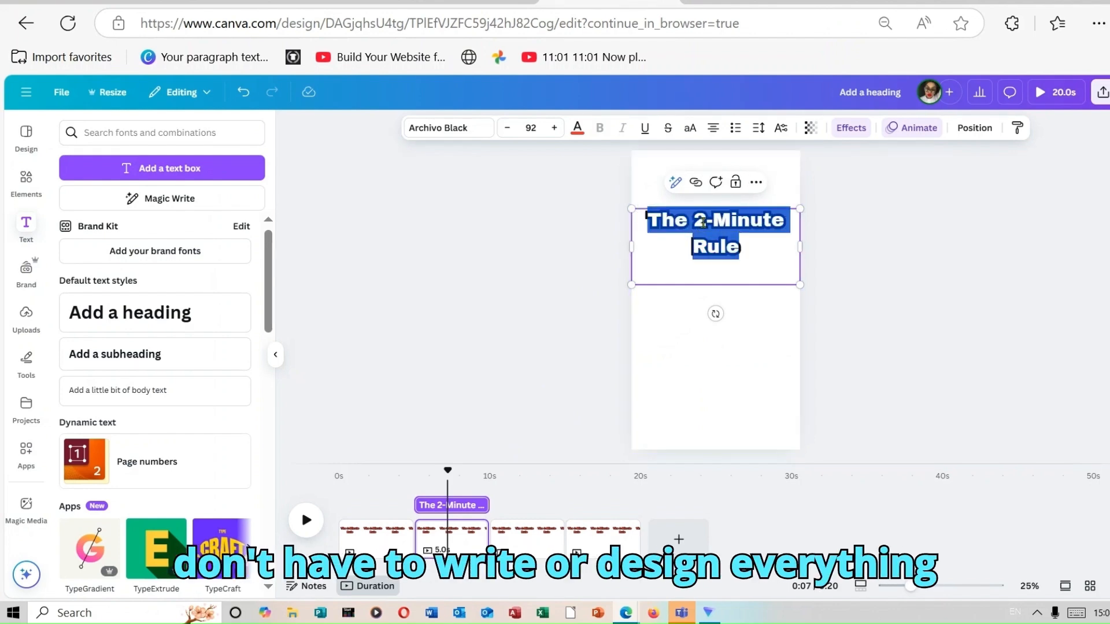
pyautogui.rightClick(705, 227)
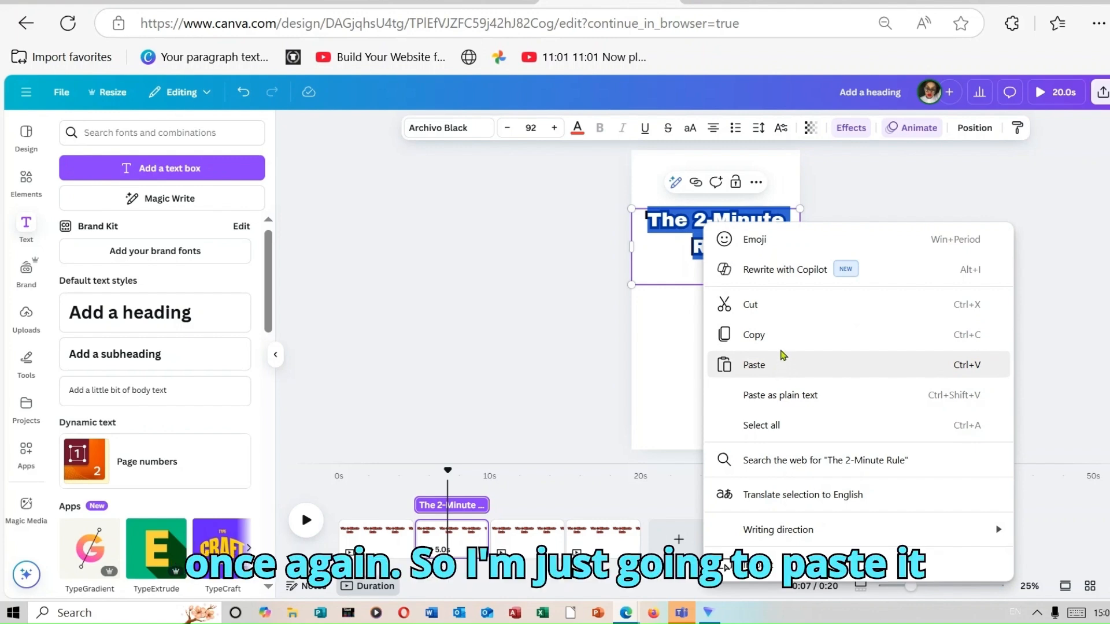
pyautogui.click(754, 365)
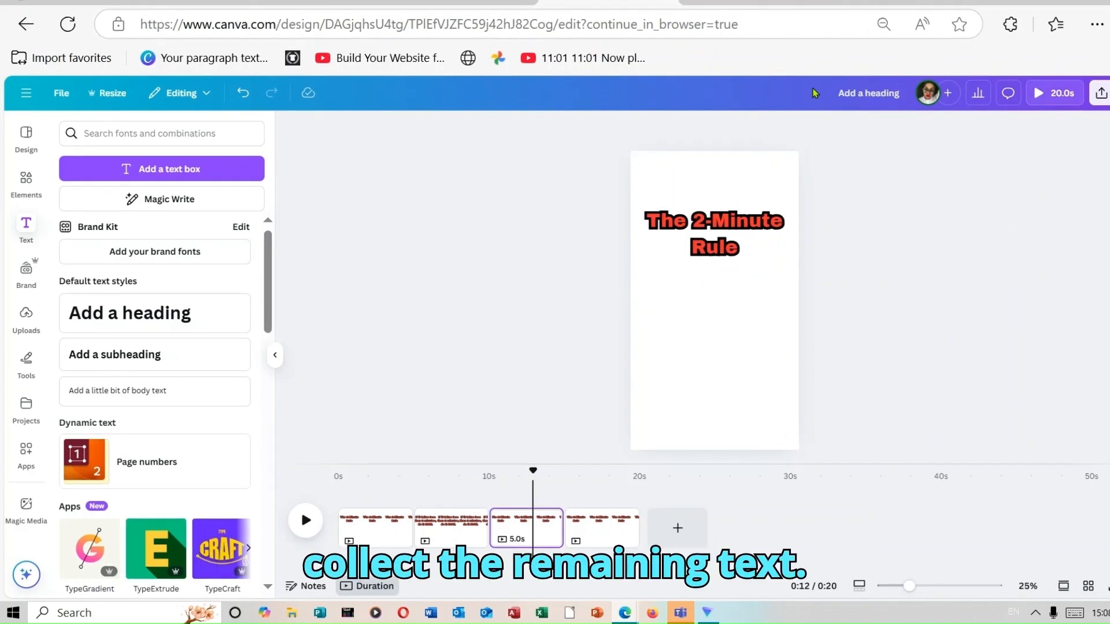
# Copy the first idea's CTA "Save to beat procrastination" with its stopwatch emoji from DeepSeek and replace the third page's heading with it in Canva
pyautogui.click(885, 3)
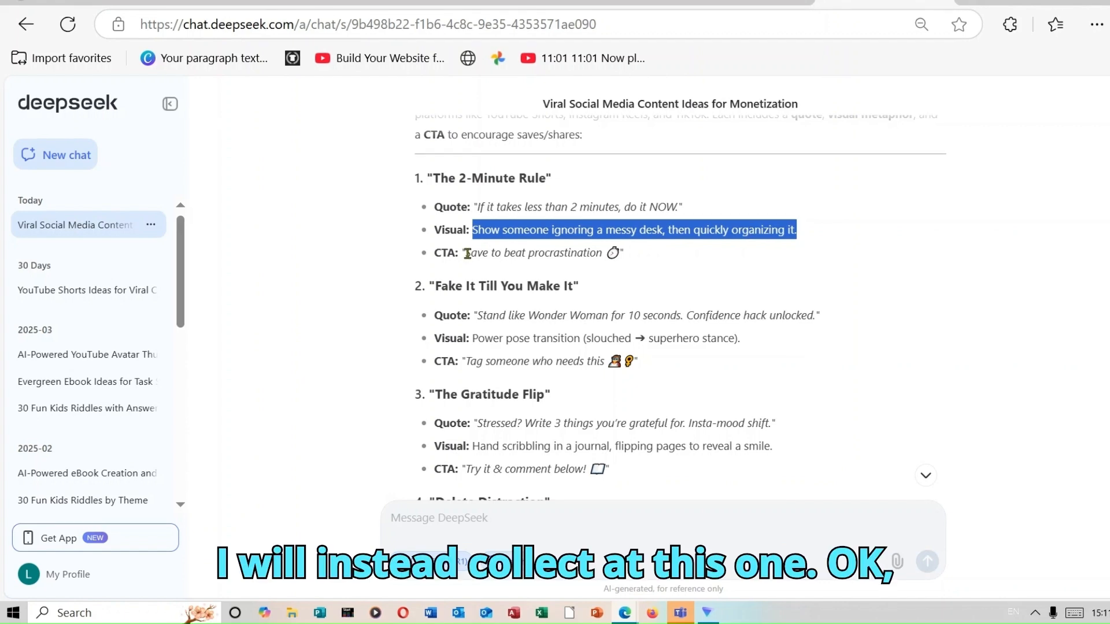
pyautogui.moveTo(467, 253); pyautogui.dragTo(613, 253)
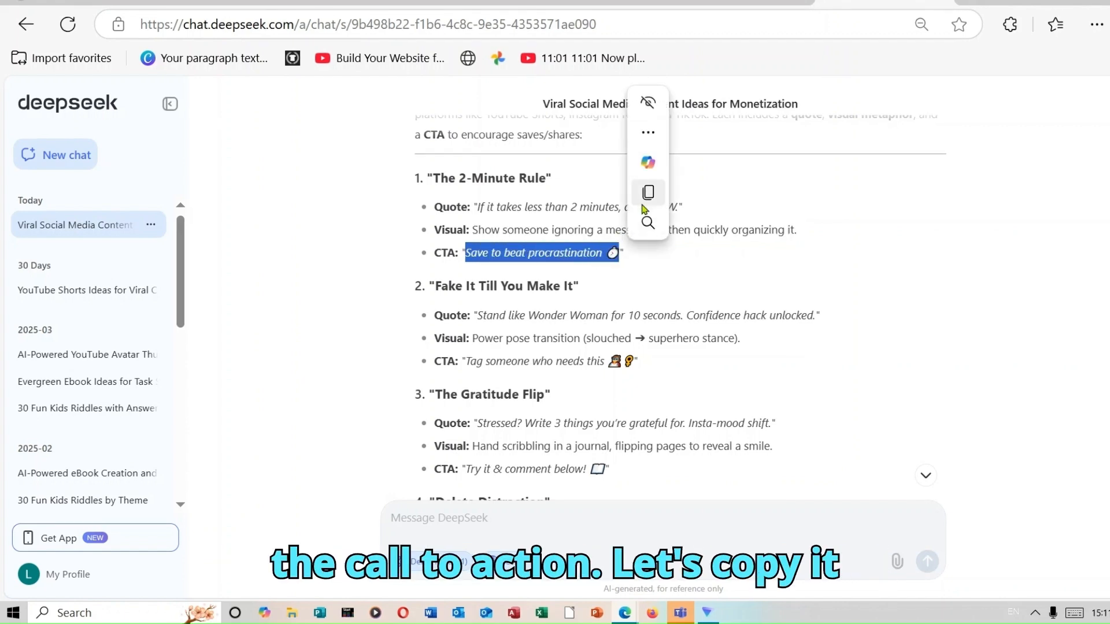
pyautogui.click(648, 194)
pyautogui.click(611, 2)
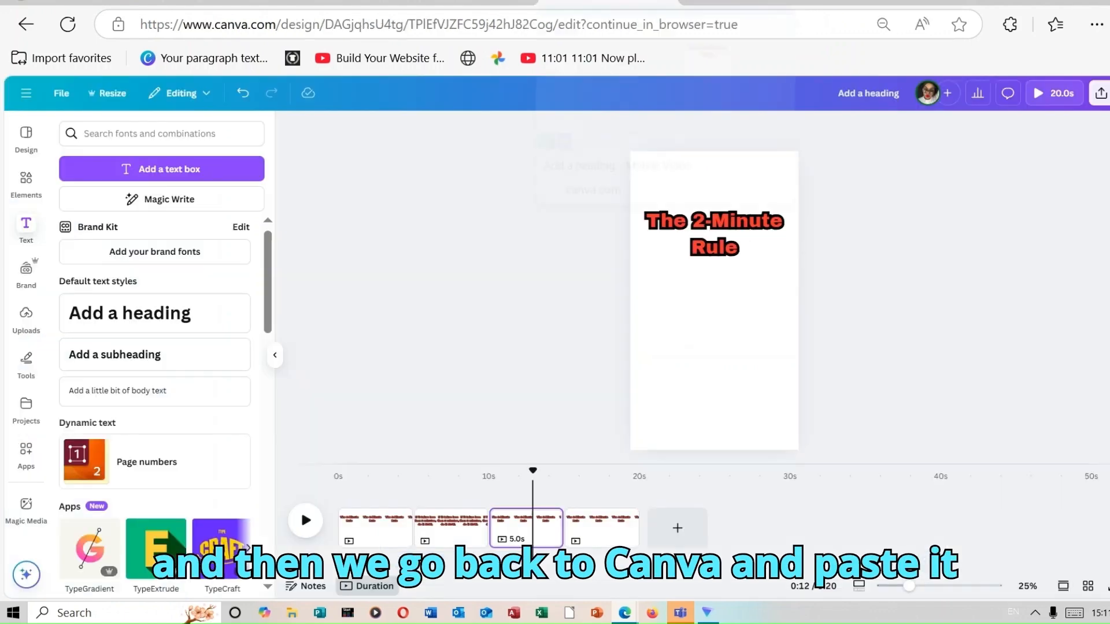
pyautogui.click(719, 240)
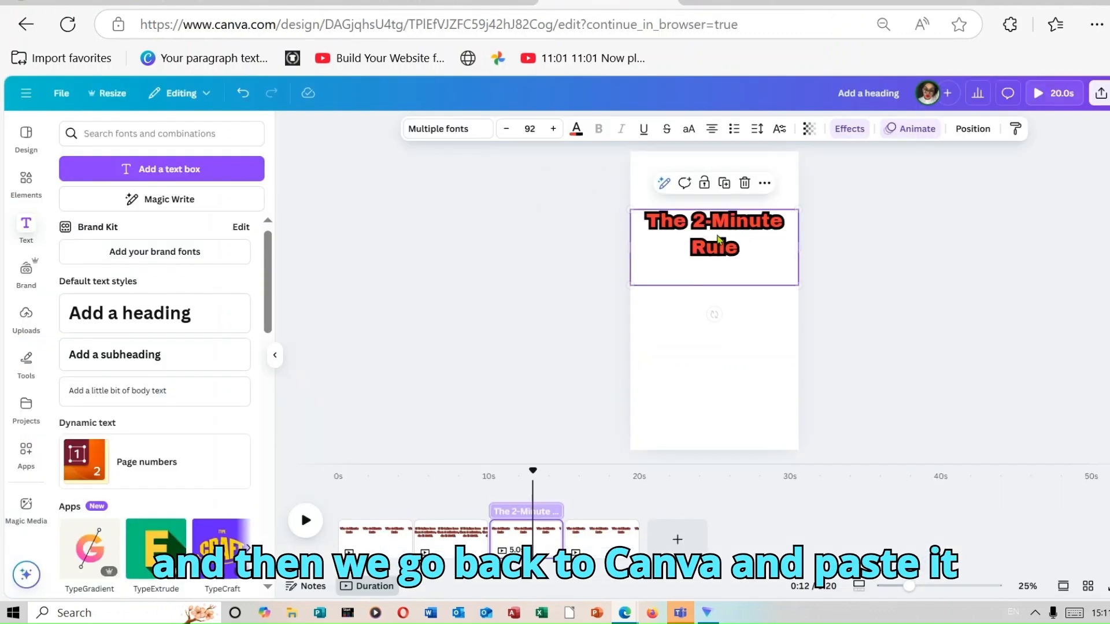
pyautogui.click(716, 236)
pyautogui.doubleClick(717, 236)
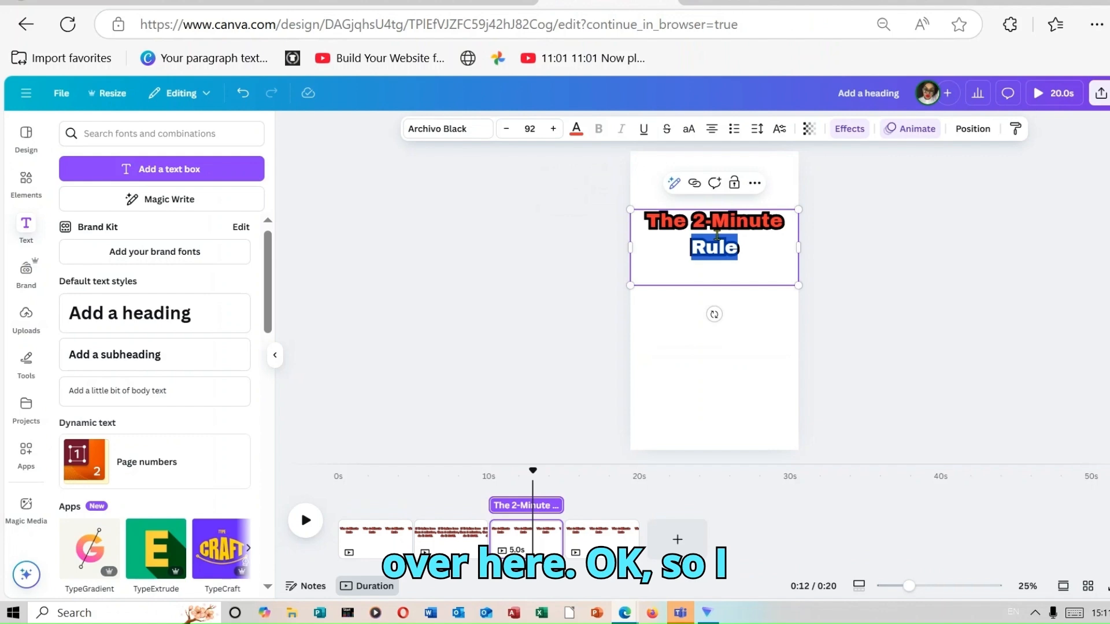
pyautogui.tripleClick(717, 236)
pyautogui.rightClick(716, 236)
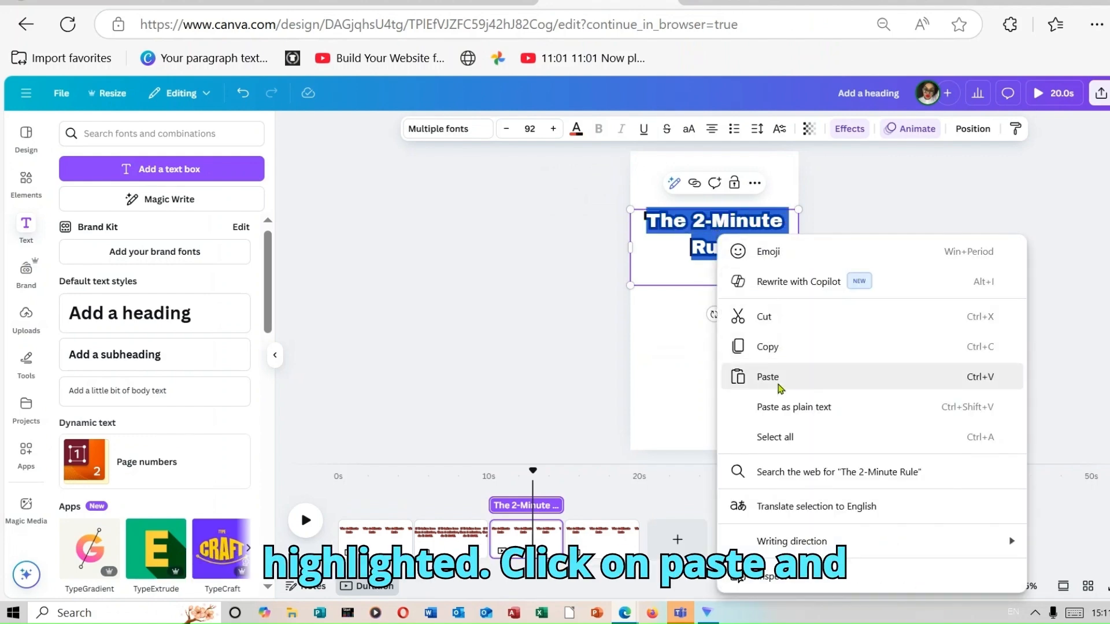
pyautogui.click(768, 377)
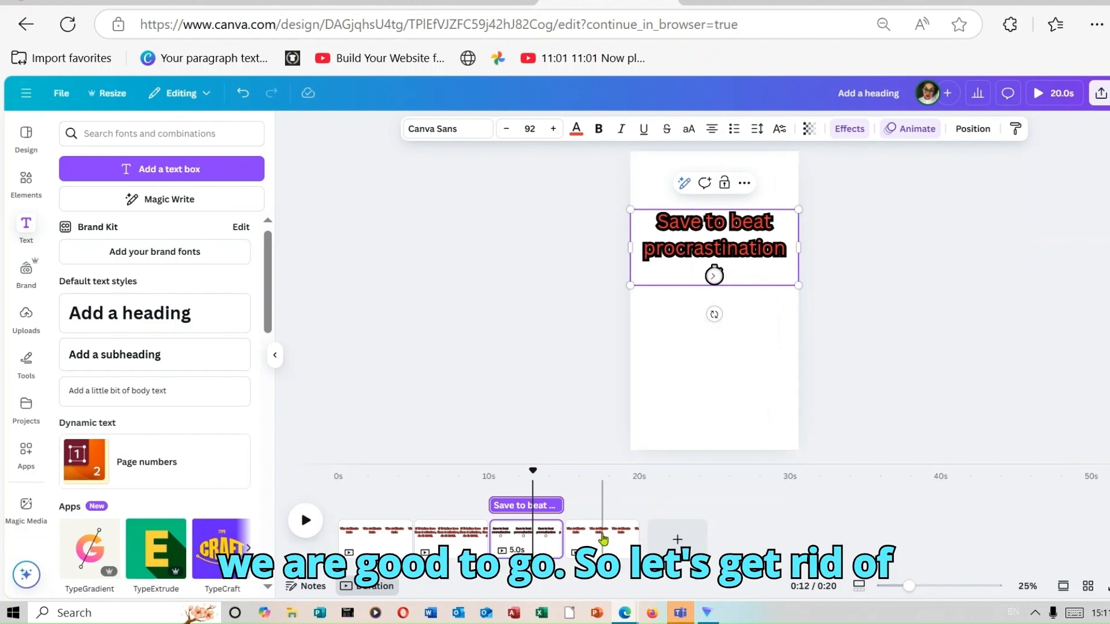
# Delete the unneeded fourth page and check the text on each of the other three pages
pyautogui.click(603, 540)
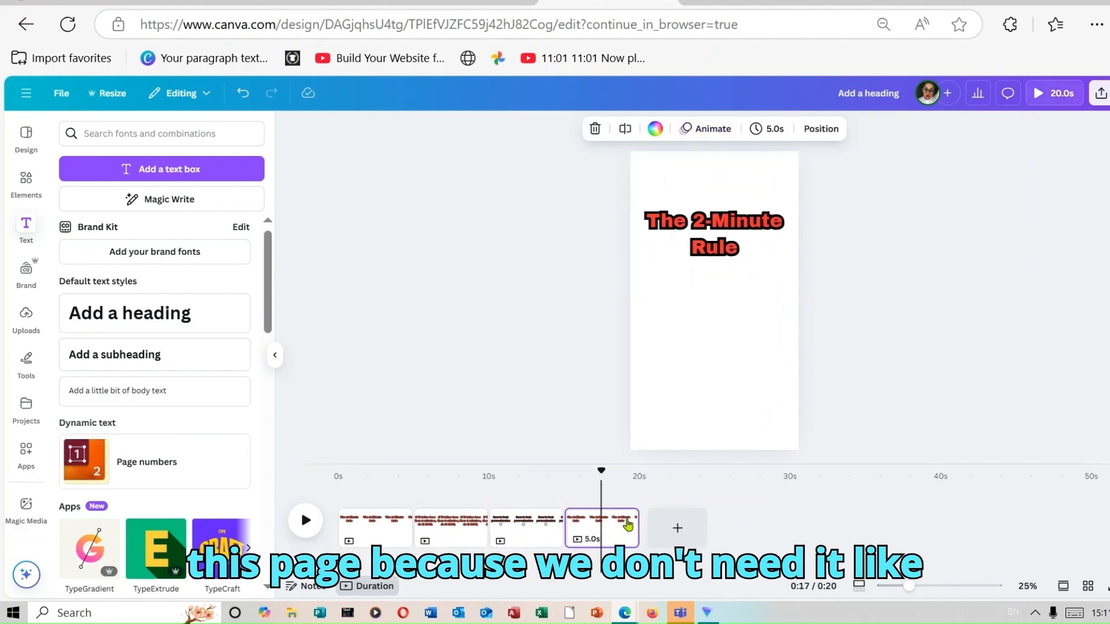
pyautogui.click(629, 523)
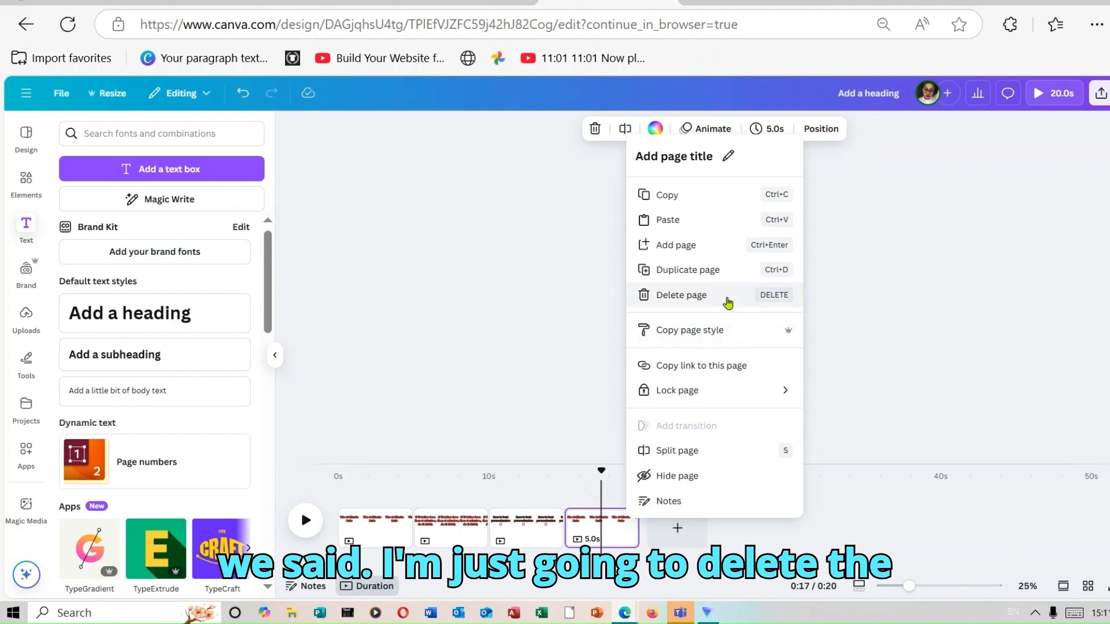
pyautogui.click(727, 302)
pyautogui.click(455, 499)
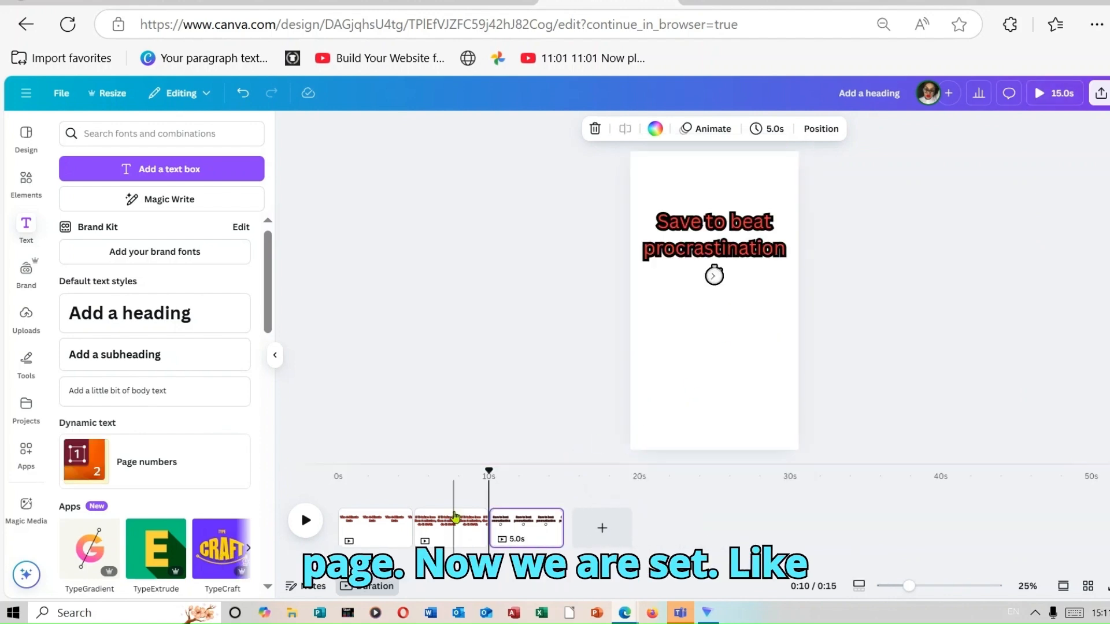
pyautogui.click(399, 503)
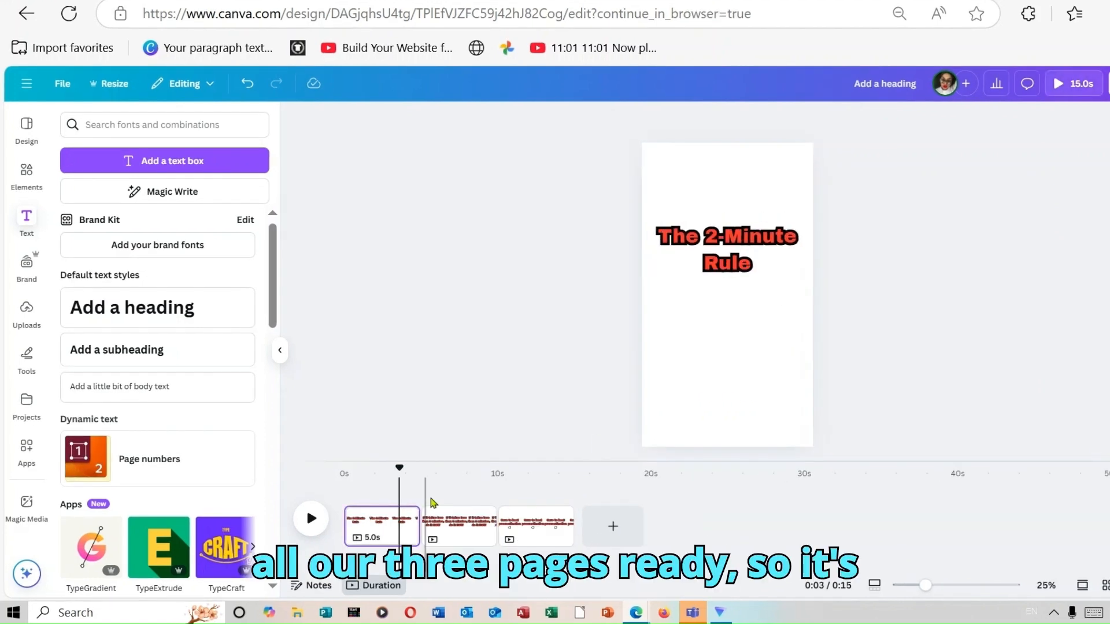
pyautogui.click(441, 506)
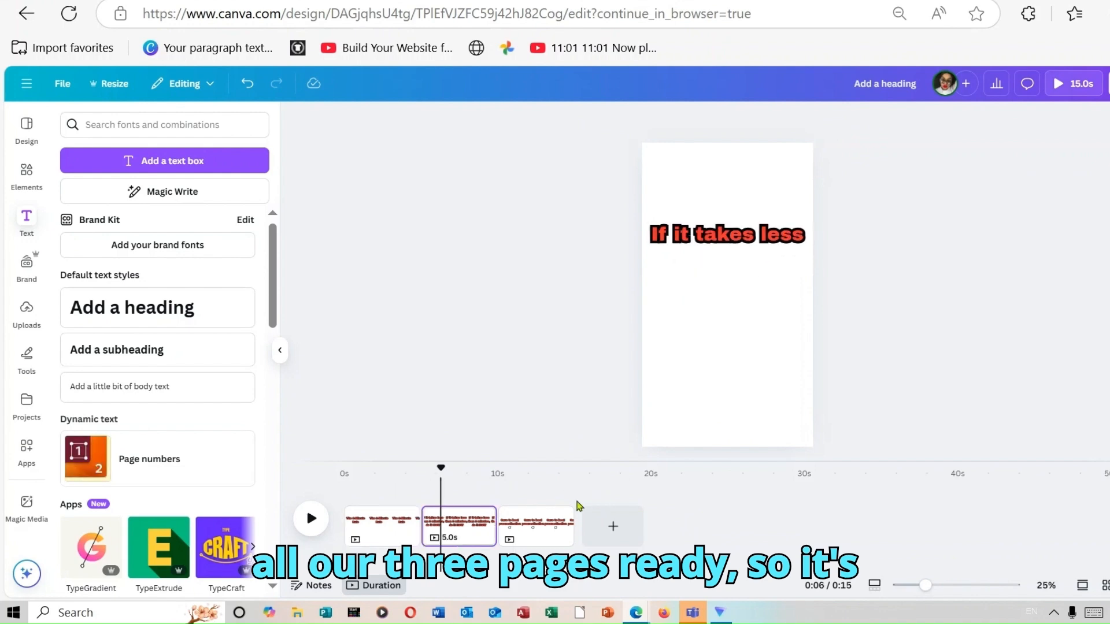
pyautogui.click(558, 509)
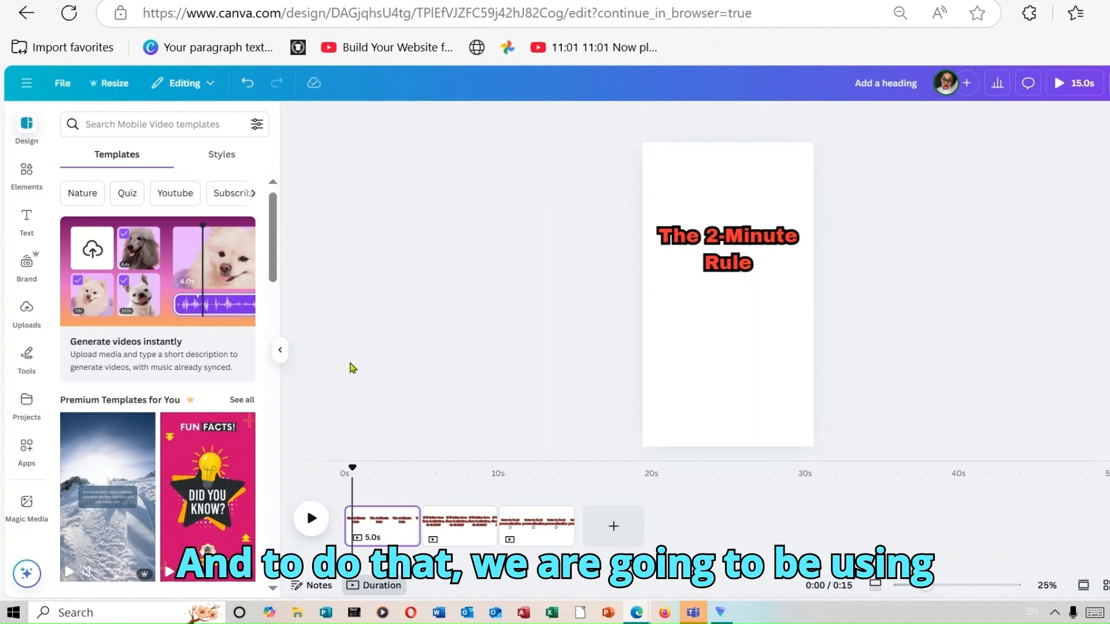
# Search the design elements for "motivation" and show all the video results
pyautogui.click(30, 175)
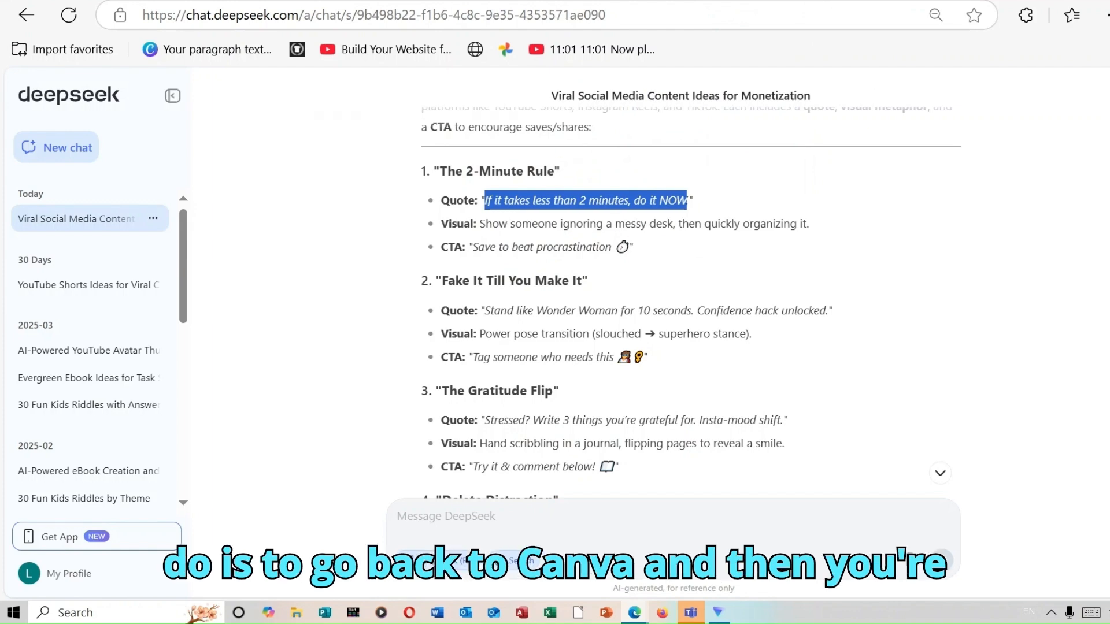
pyautogui.hotkey('ctrl', 'Tab')
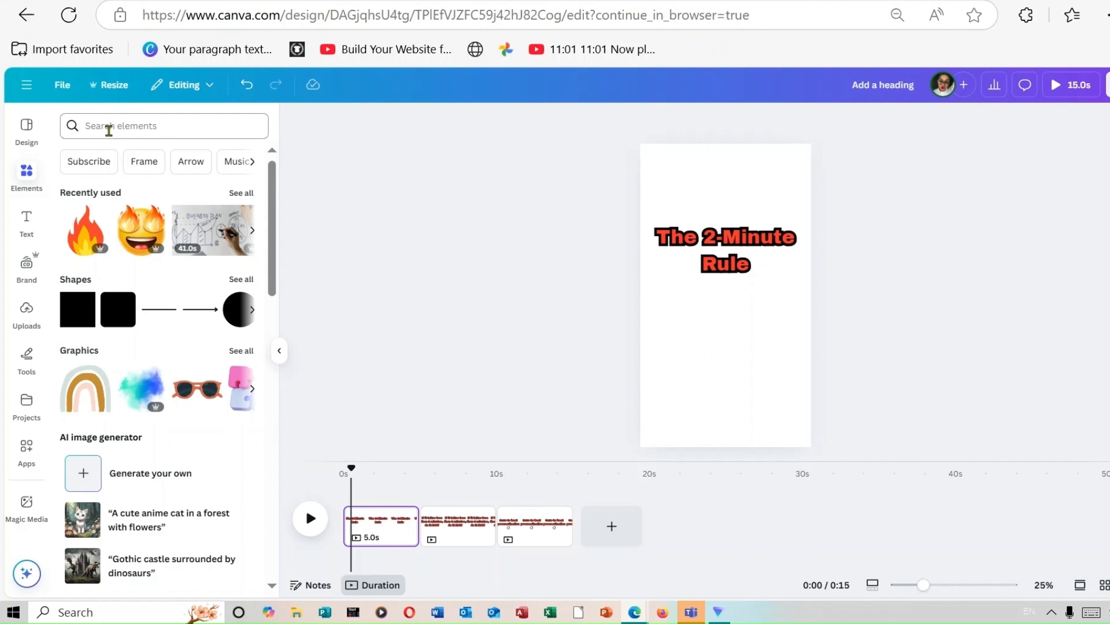
pyautogui.click(109, 131)
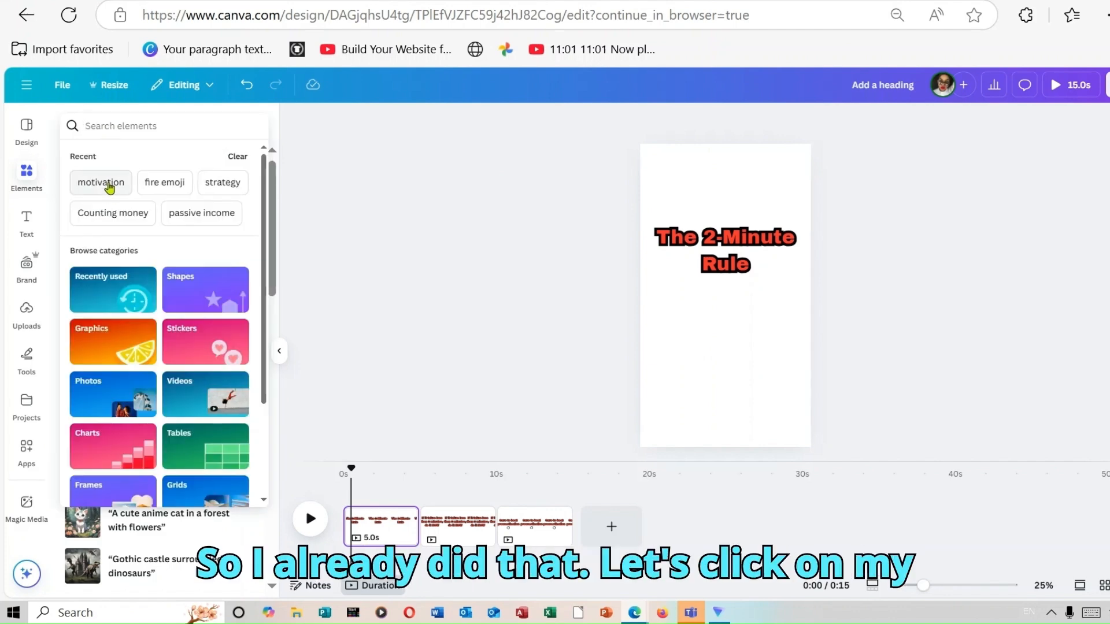
pyautogui.click(108, 185)
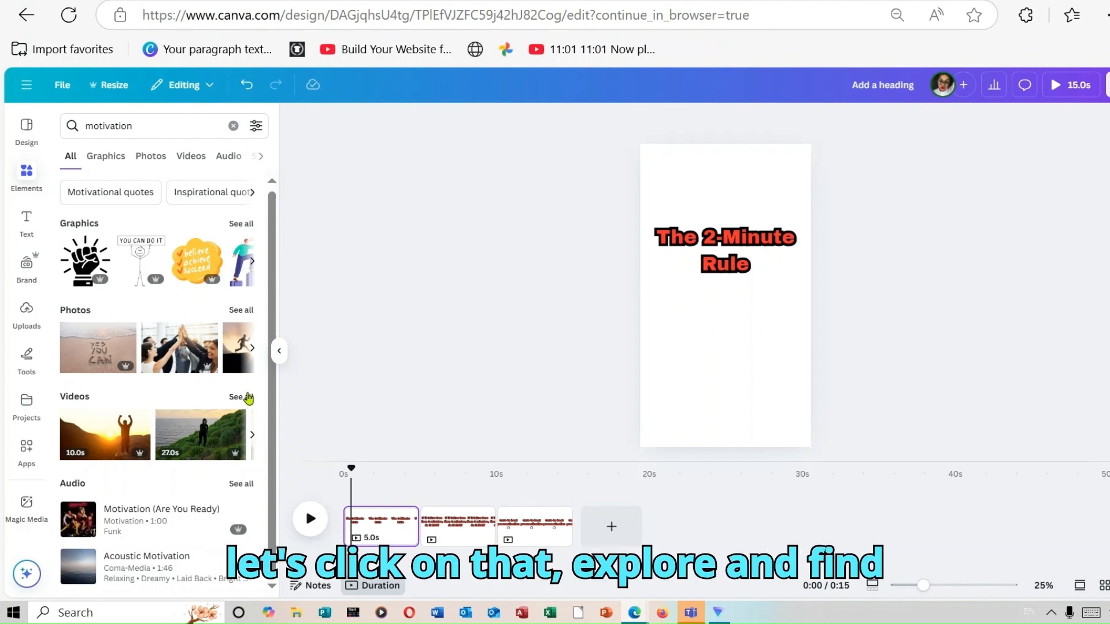
pyautogui.click(247, 398)
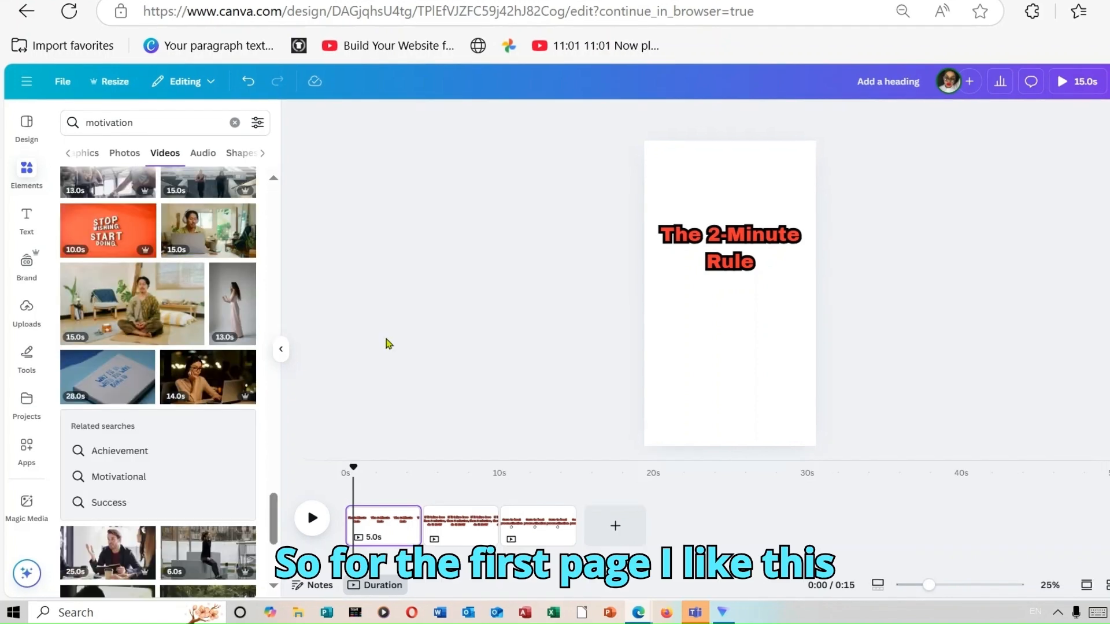
# Add the 15-second video of the person meditating as the first page's background, widen it past the page edges and center the person
pyautogui.moveTo(138, 302)
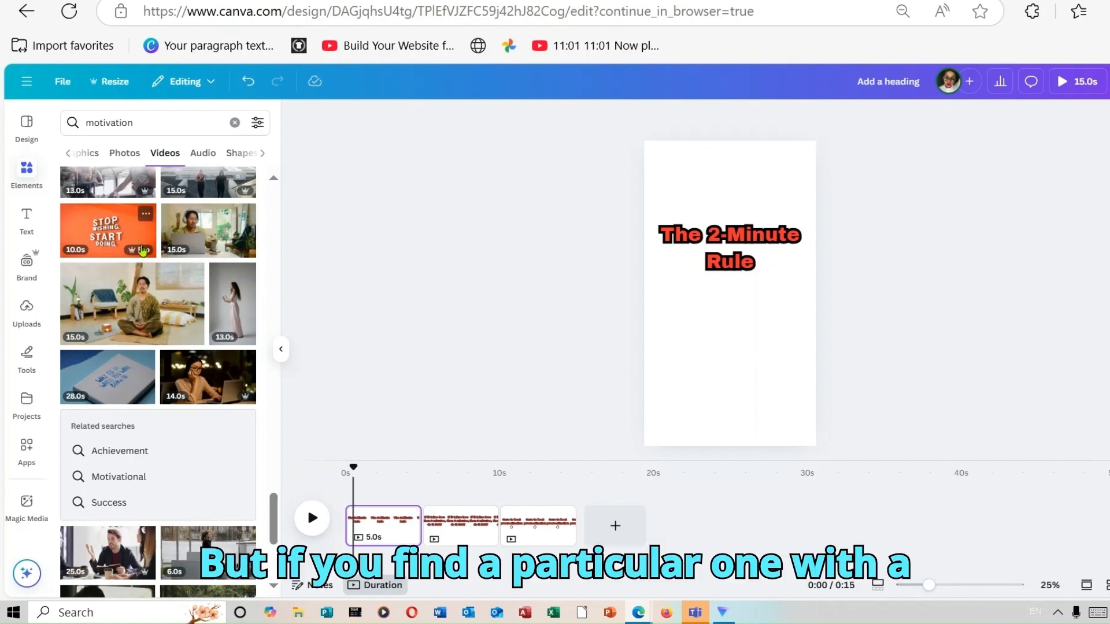
pyautogui.moveTo(139, 252)
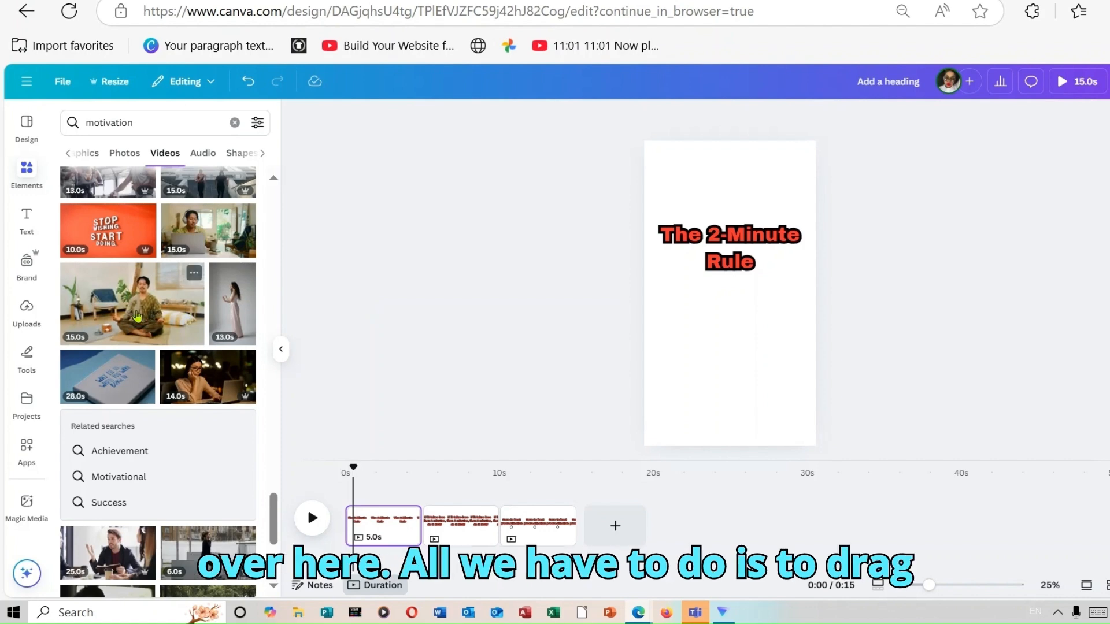
pyautogui.moveTo(137, 315); pyautogui.dragTo(684, 159)
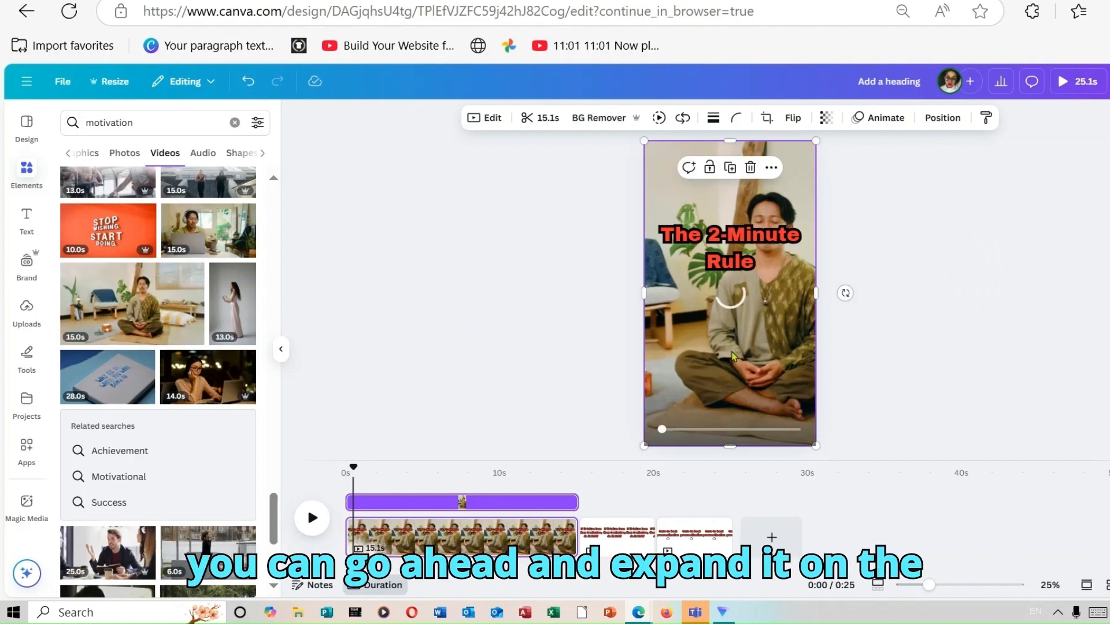
pyautogui.moveTo(816, 293); pyautogui.dragTo(876, 284)
pyautogui.moveTo(754, 341); pyautogui.dragTo(721, 343)
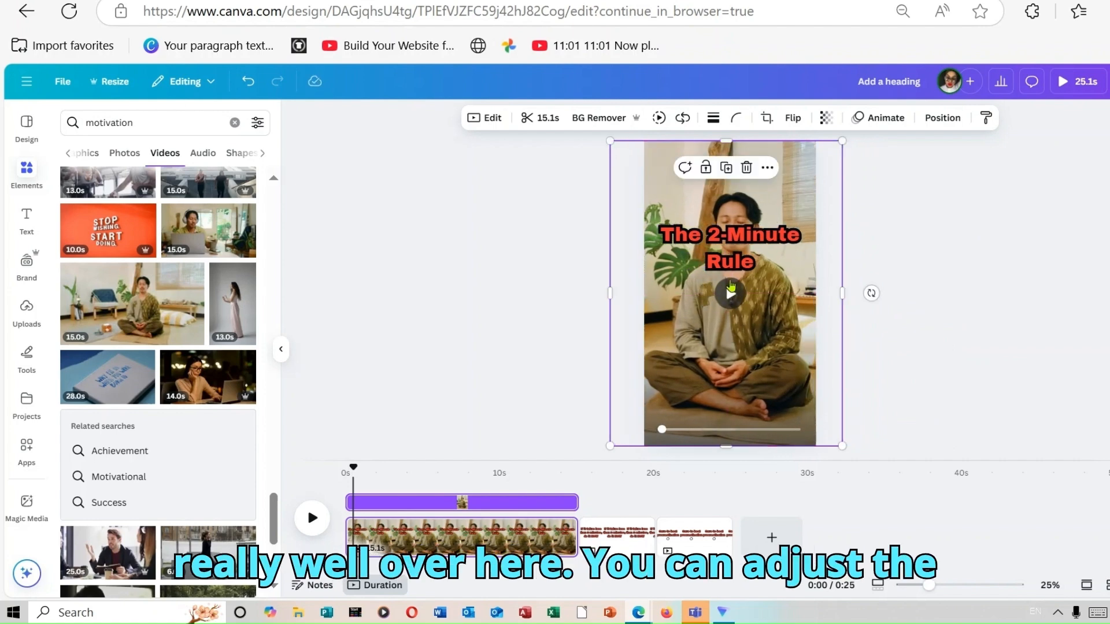
# Move the first page's heading down to the middle of the page and trim the page's duration to about 5 seconds
pyautogui.moveTo(715, 249); pyautogui.dragTo(715, 299)
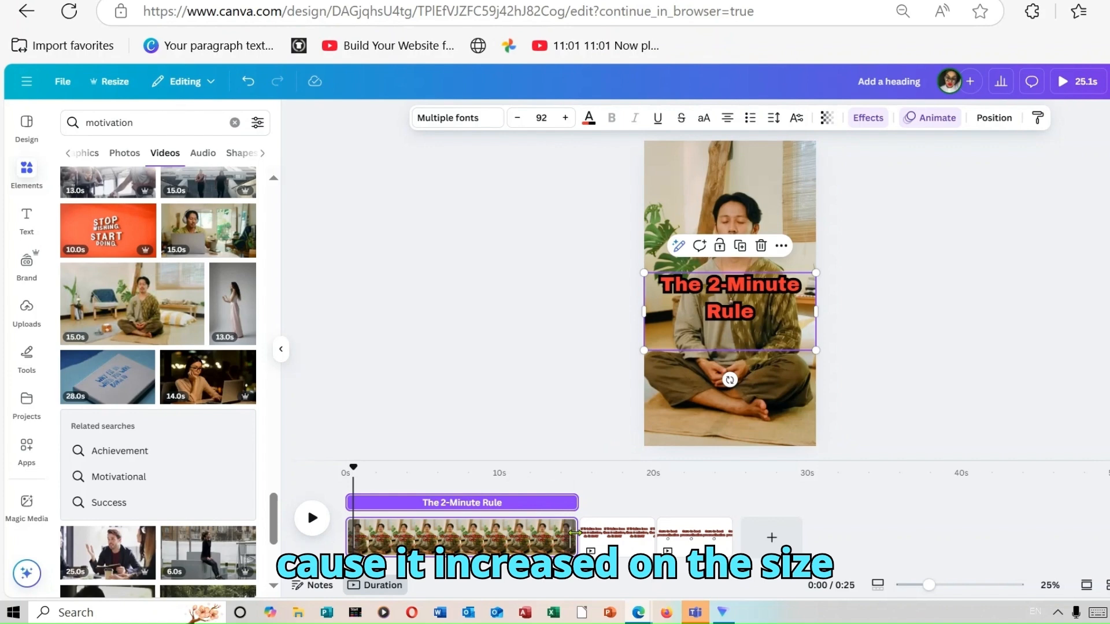
pyautogui.moveTo(576, 532); pyautogui.dragTo(408, 544)
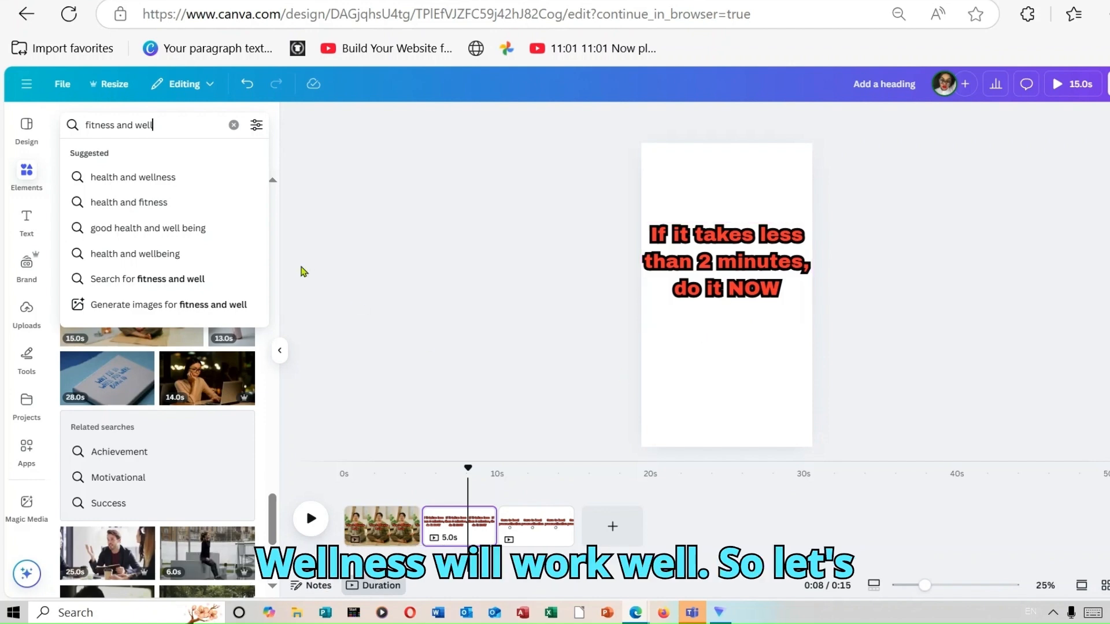
# Find health and exercise videos, fill the second page with the 18-second clip of the woman training in a gym, widen it and reposition it
pyautogui.click(192, 179)
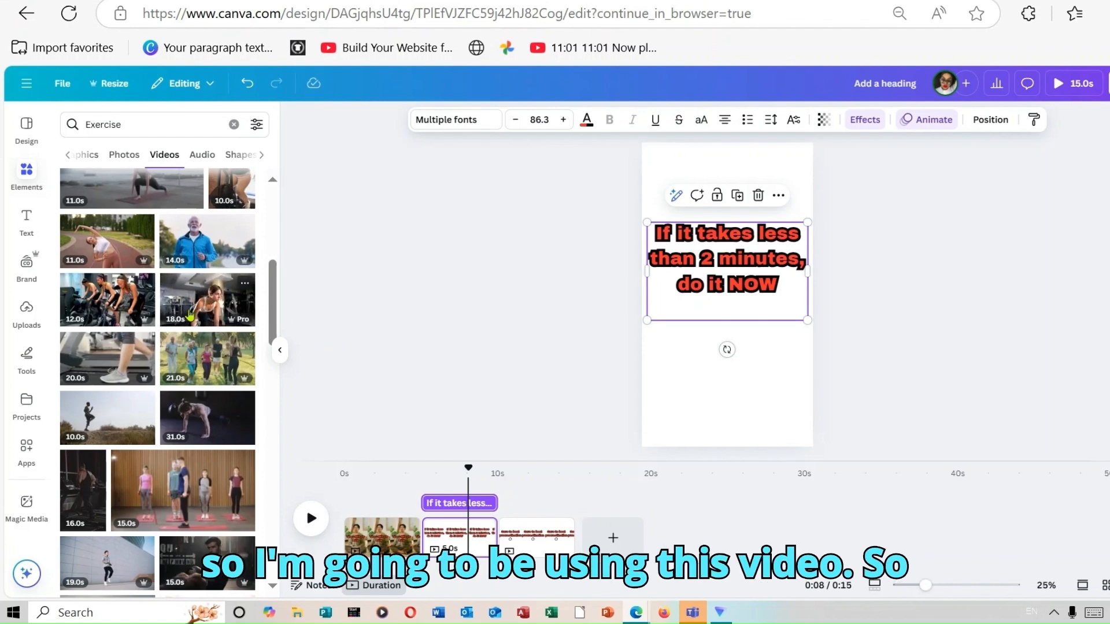
pyautogui.moveTo(189, 315); pyautogui.dragTo(647, 178)
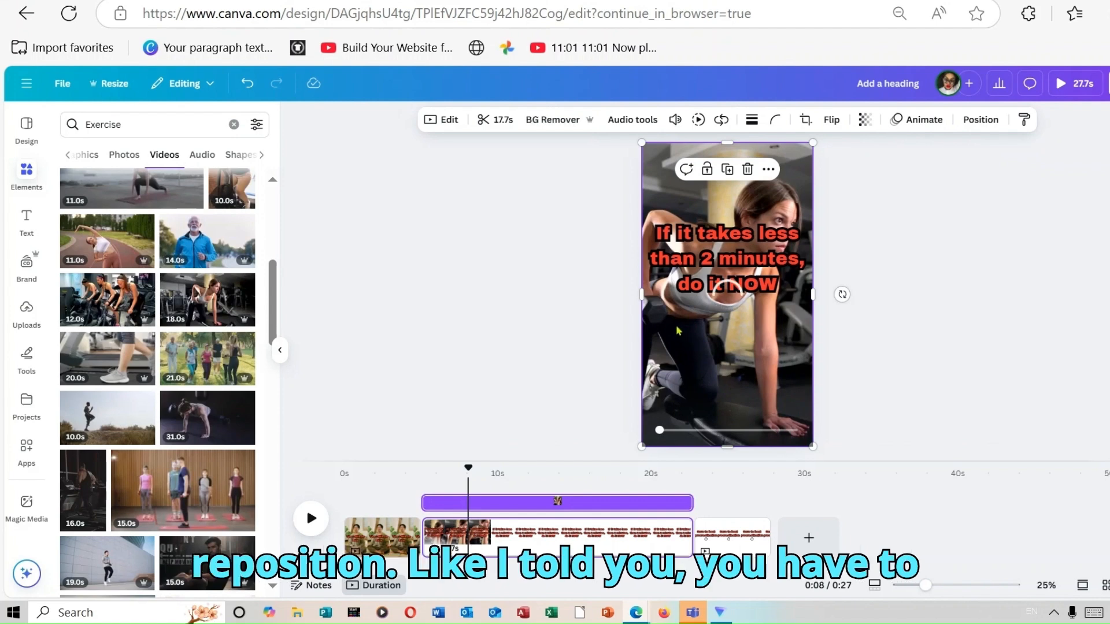
pyautogui.moveTo(642, 294); pyautogui.dragTo(559, 292)
pyautogui.moveTo(757, 380); pyautogui.dragTo(771, 380)
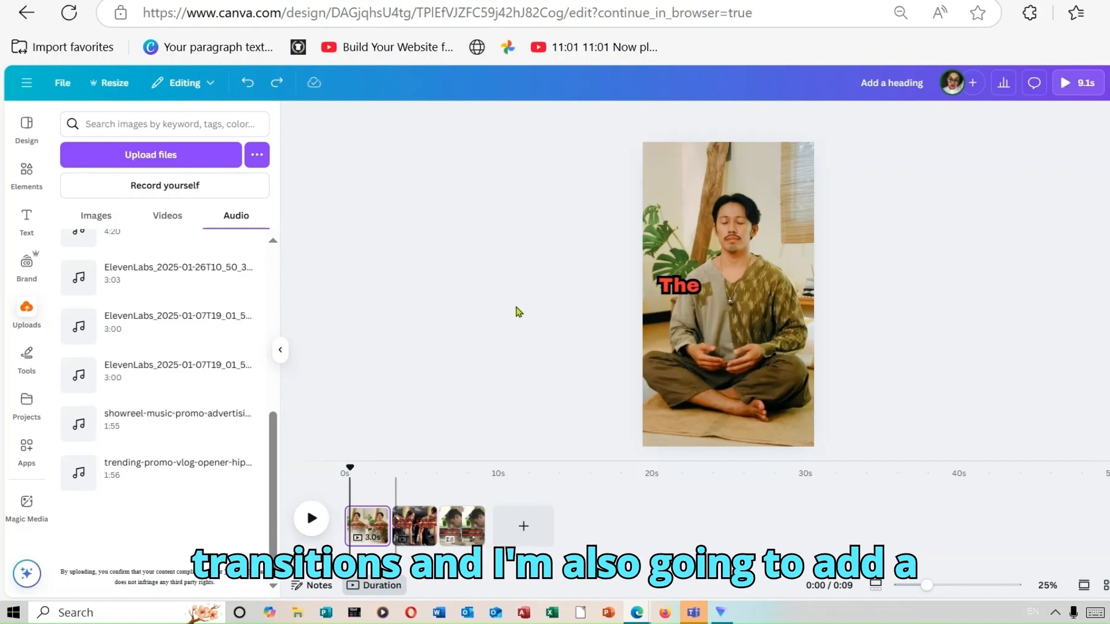
# Add a Slide transition between the first and second pages and apply it between all pages
pyautogui.moveTo(392, 525)
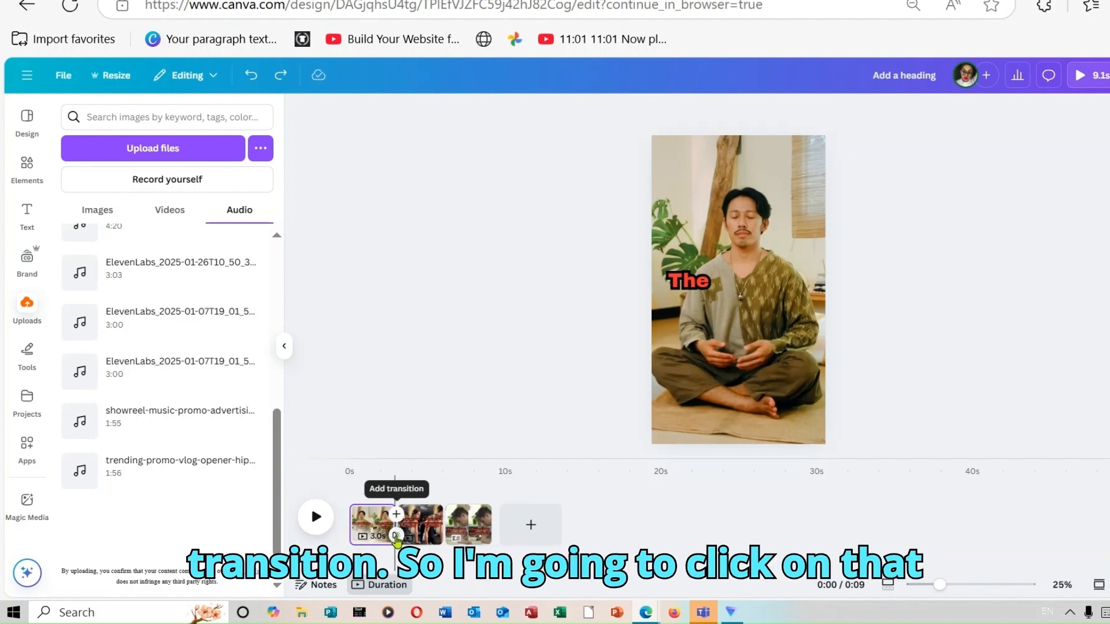
pyautogui.click(396, 537)
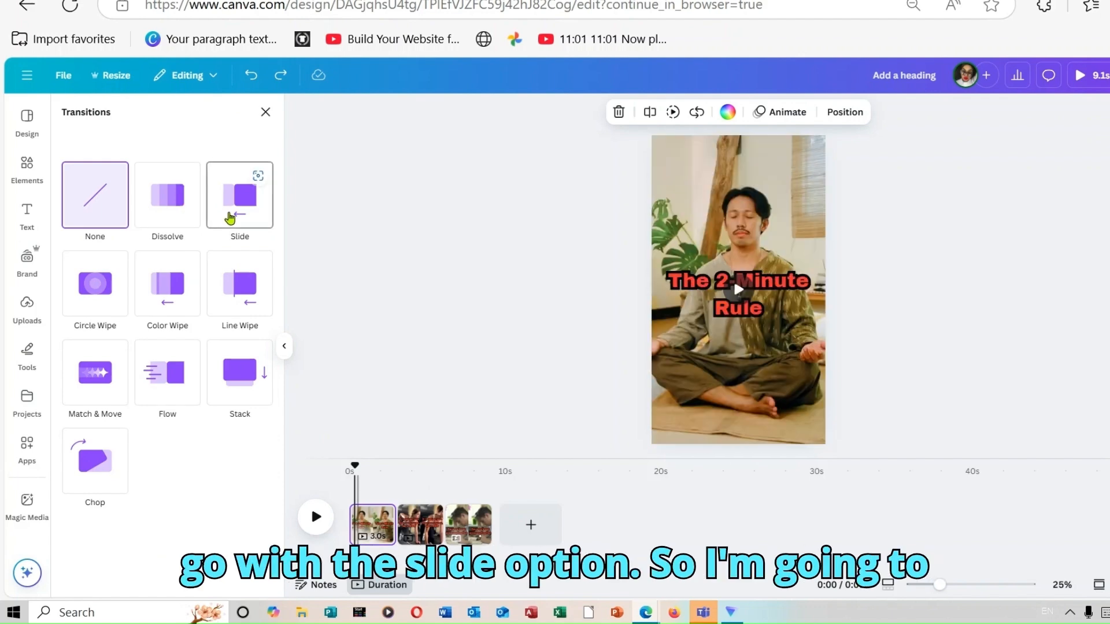
pyautogui.click(230, 218)
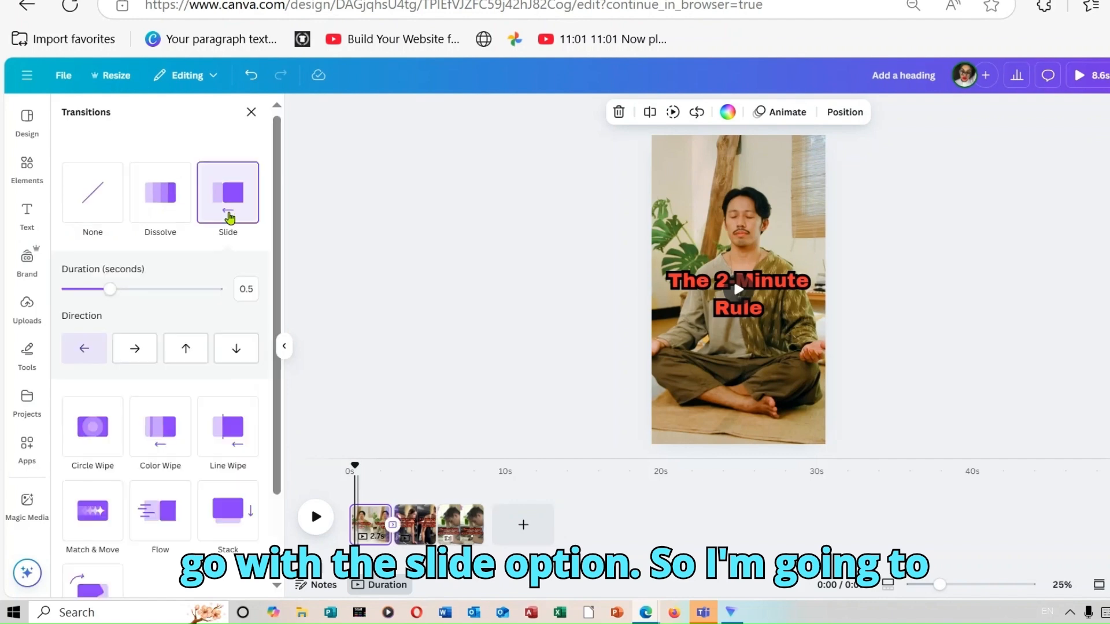
pyautogui.scroll(-3, 280, 468)
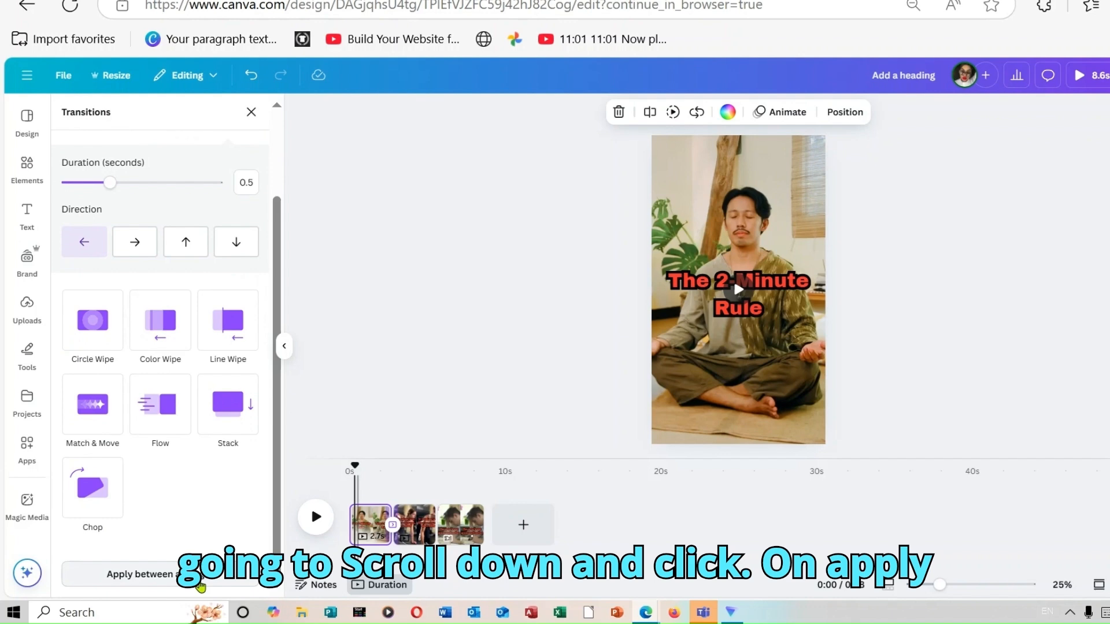
pyautogui.click(199, 581)
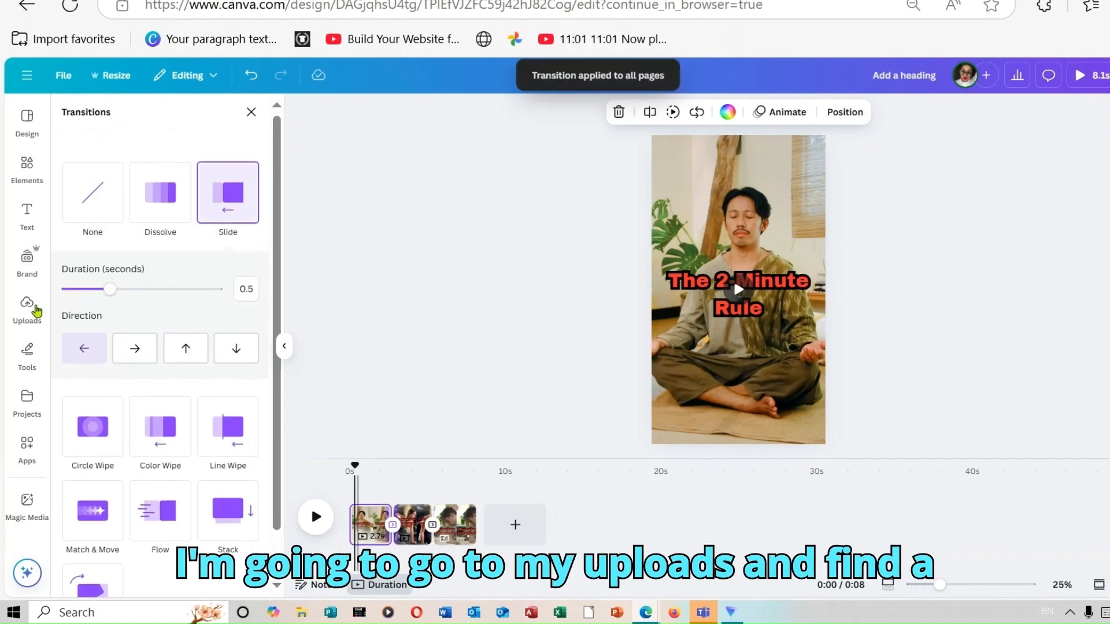
# Add the uploaded "trending-promo-vlog-opener-hip" music track under the pages from the start of the timeline and play the video
pyautogui.click(36, 310)
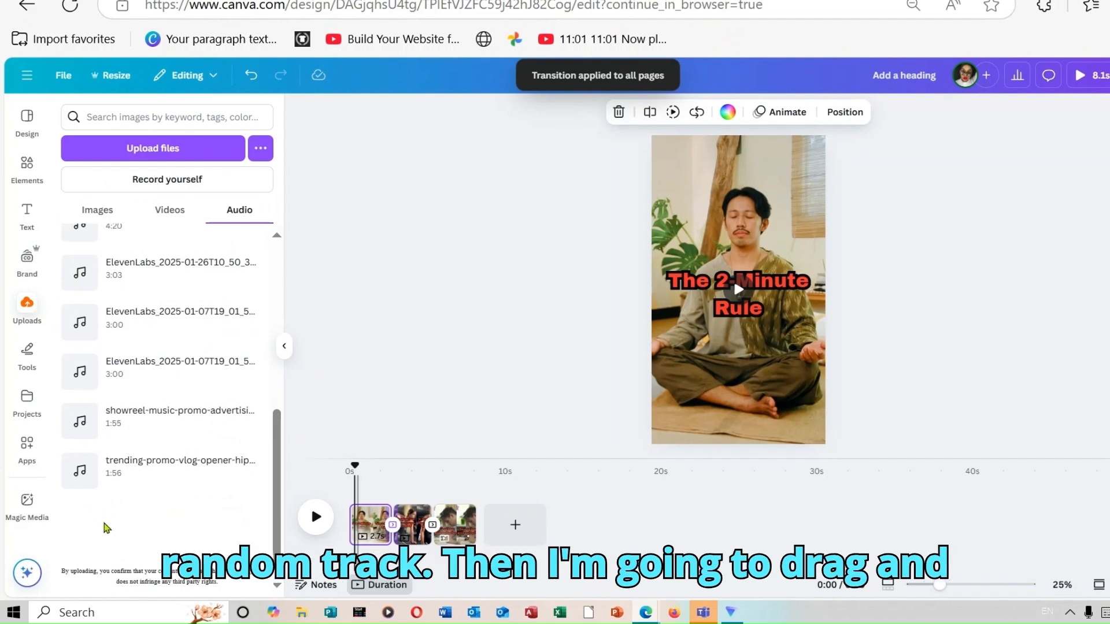
pyautogui.moveTo(153, 491); pyautogui.dragTo(370, 548)
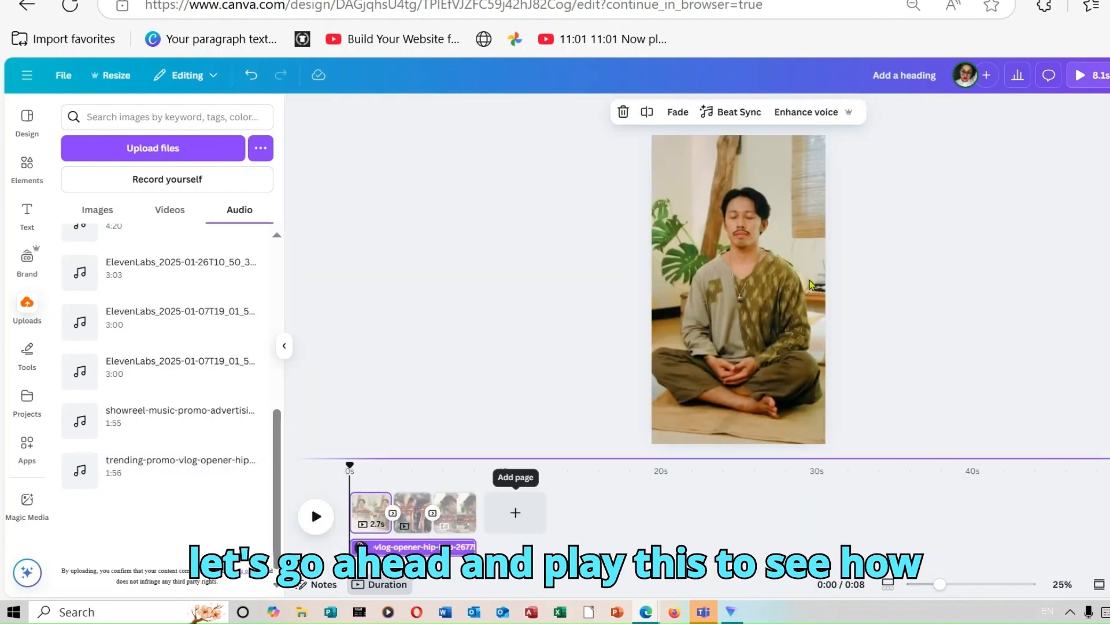
pyautogui.click(1080, 76)
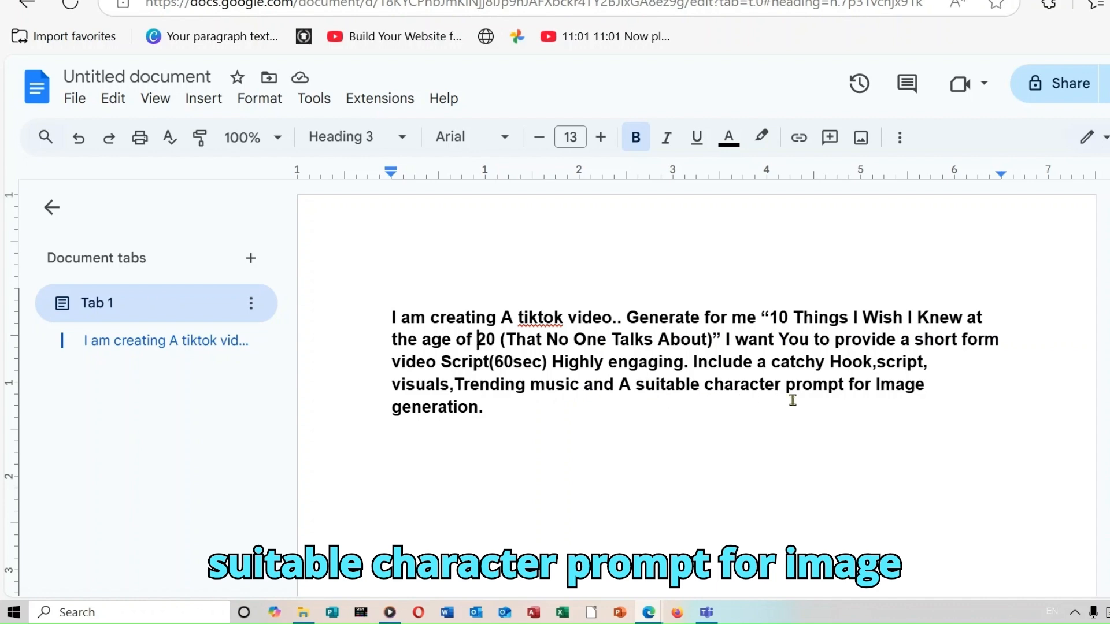
# Copy the whole "10 Things I Wish I Knew at the age of 20" prompt from Google Docs and submit it in a new DeepSeek chat
pyautogui.hotkey('ctrl', 'a')
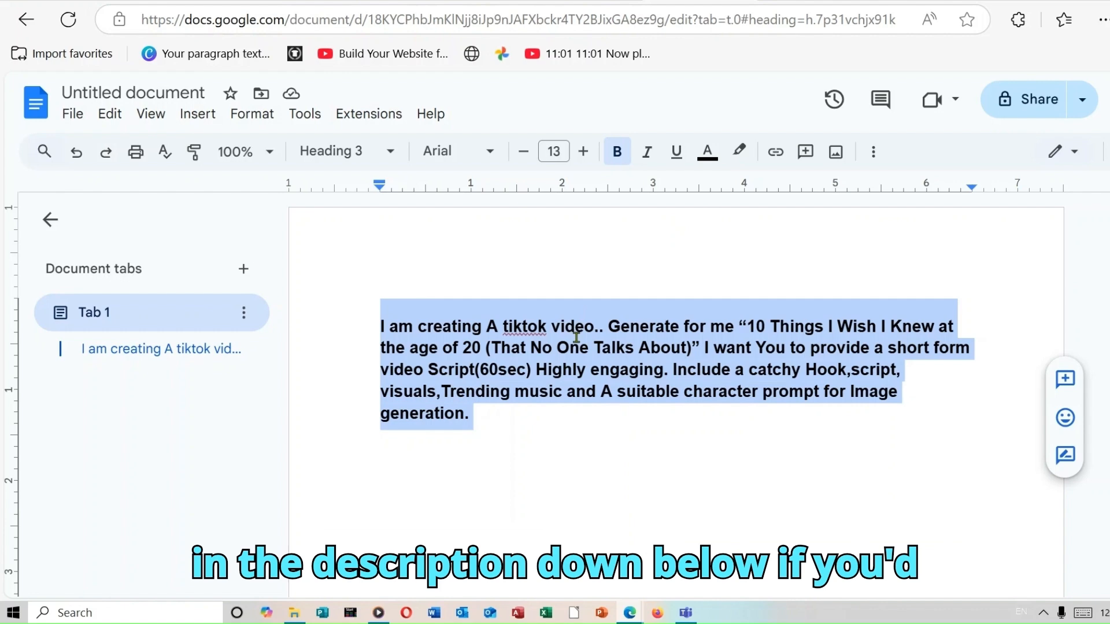
pyautogui.rightClick(576, 337)
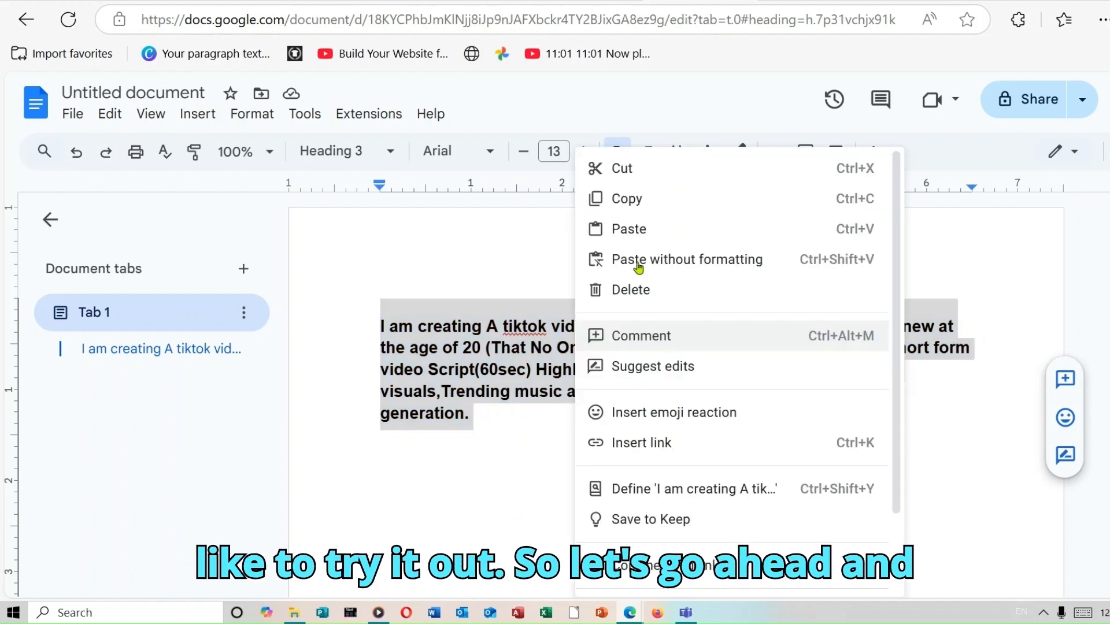
pyautogui.click(681, 204)
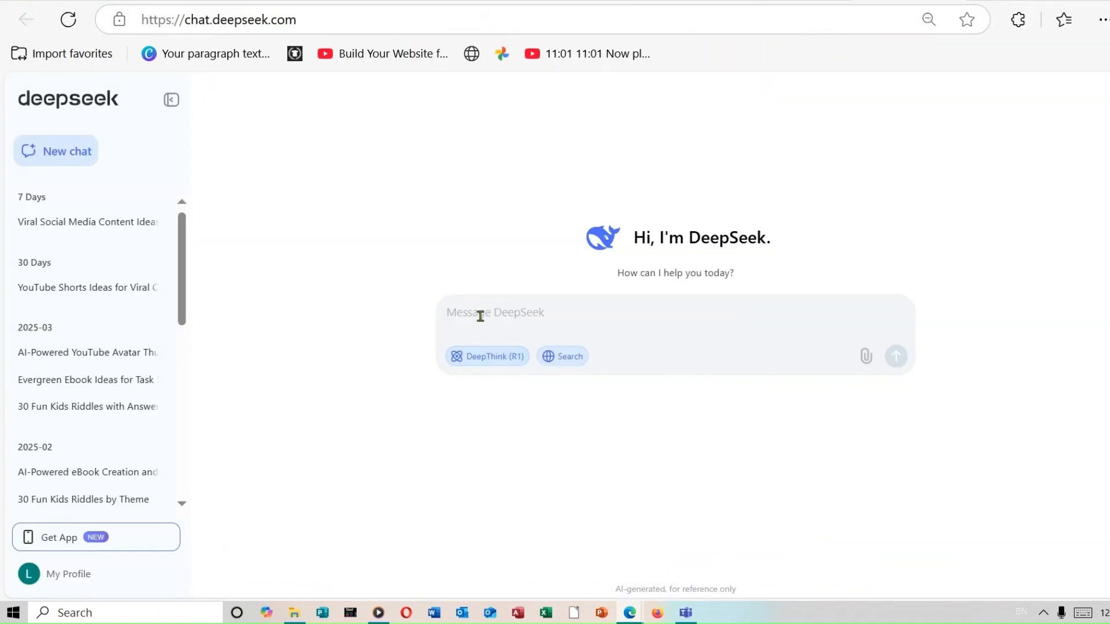
pyautogui.rightClick(480, 316)
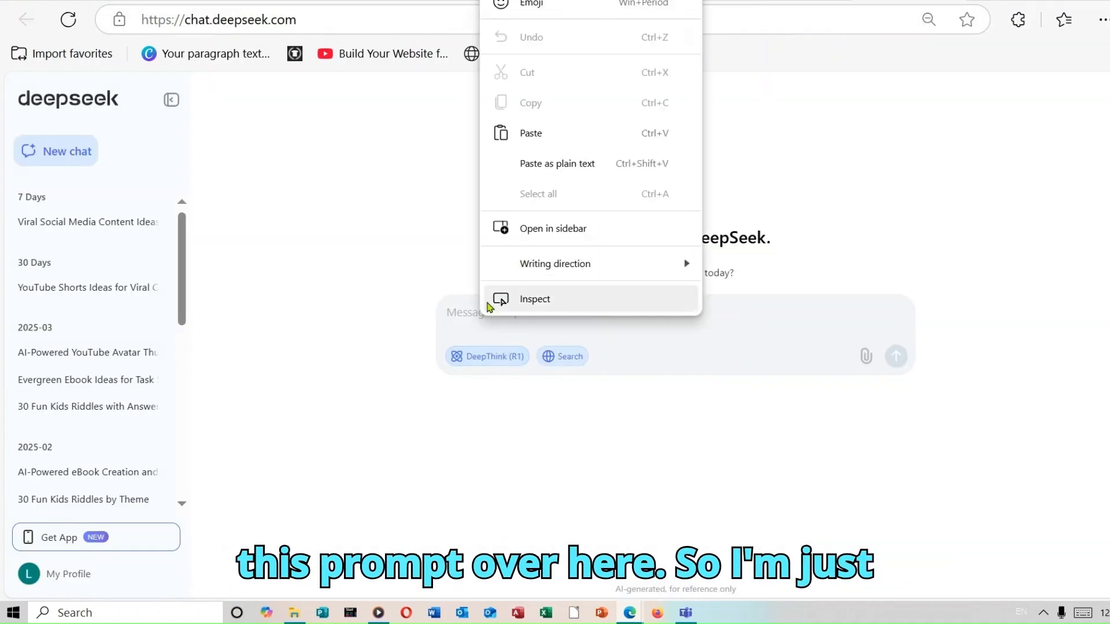
pyautogui.click(558, 134)
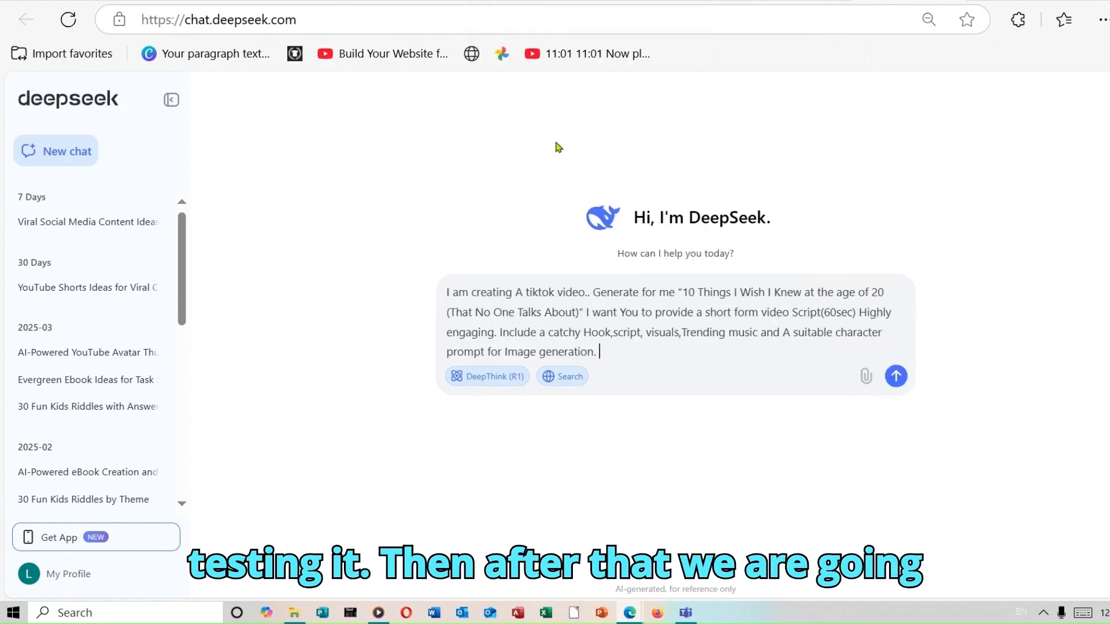
pyautogui.click(896, 380)
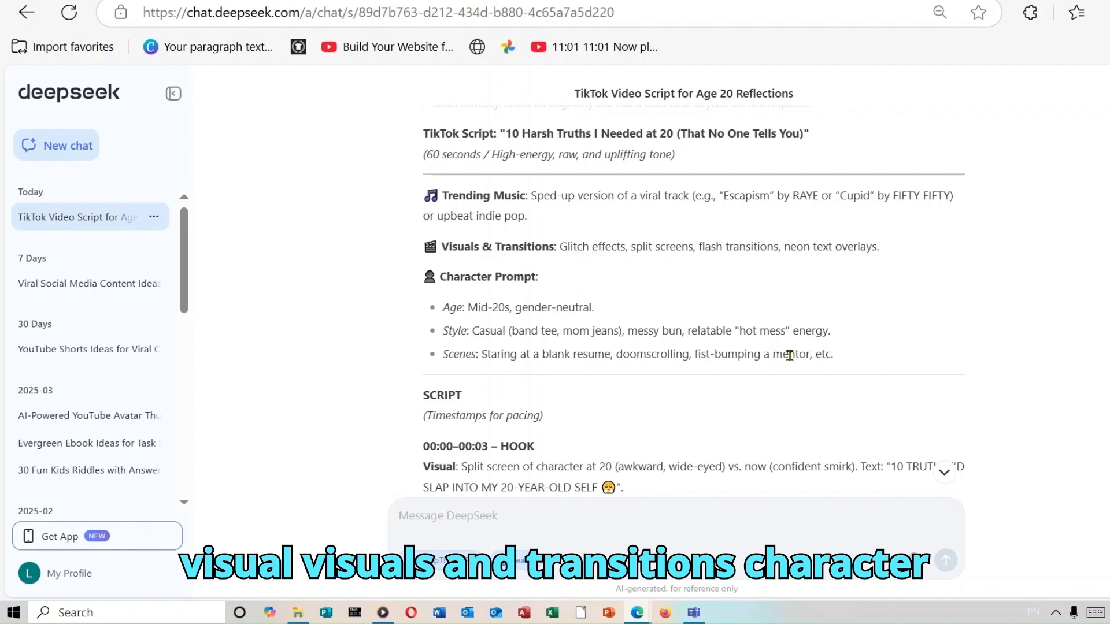
# Review and copy DeepSeek's entire TikTok script reply, then paste it into a new tab of the Google Docs document
pyautogui.scroll(-4, 694, 301)
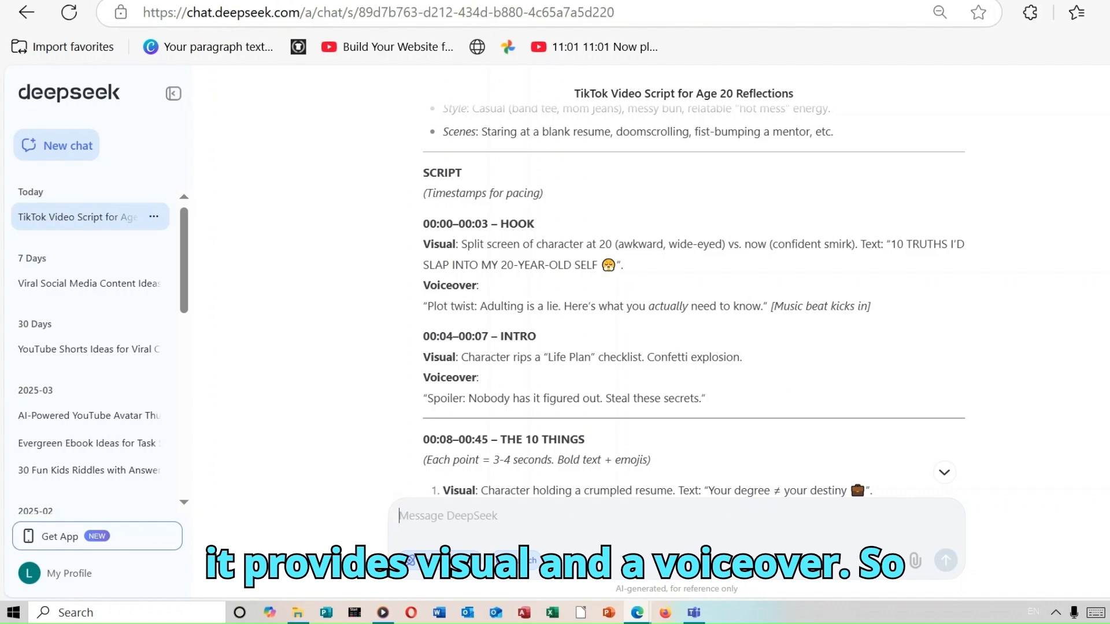
pyautogui.scroll(6, 587, 346)
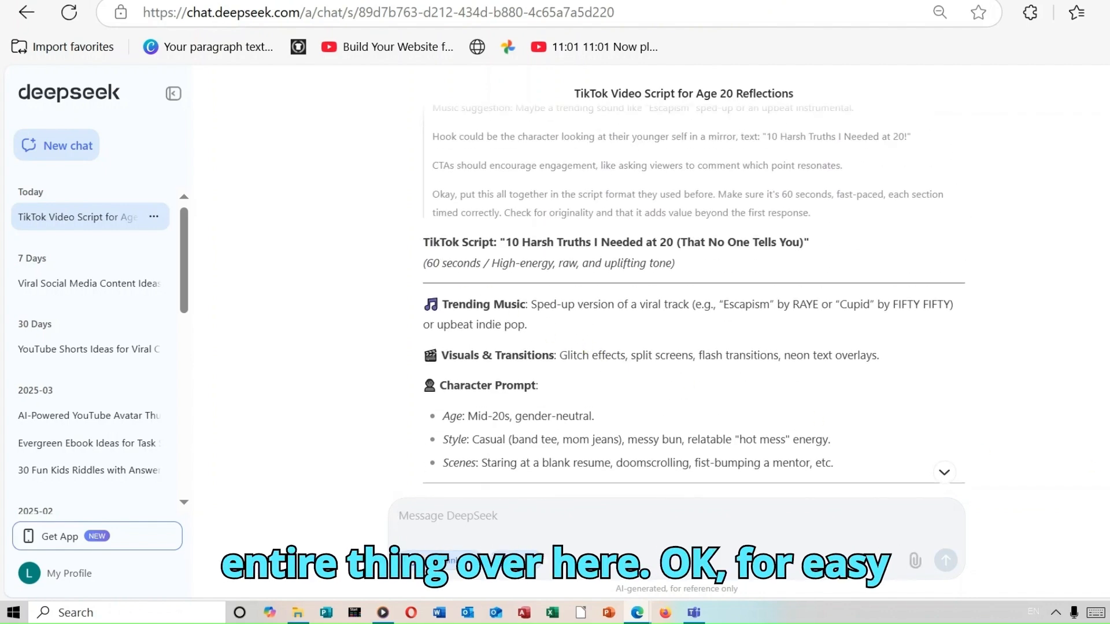
pyautogui.scroll(-15, 694, 306)
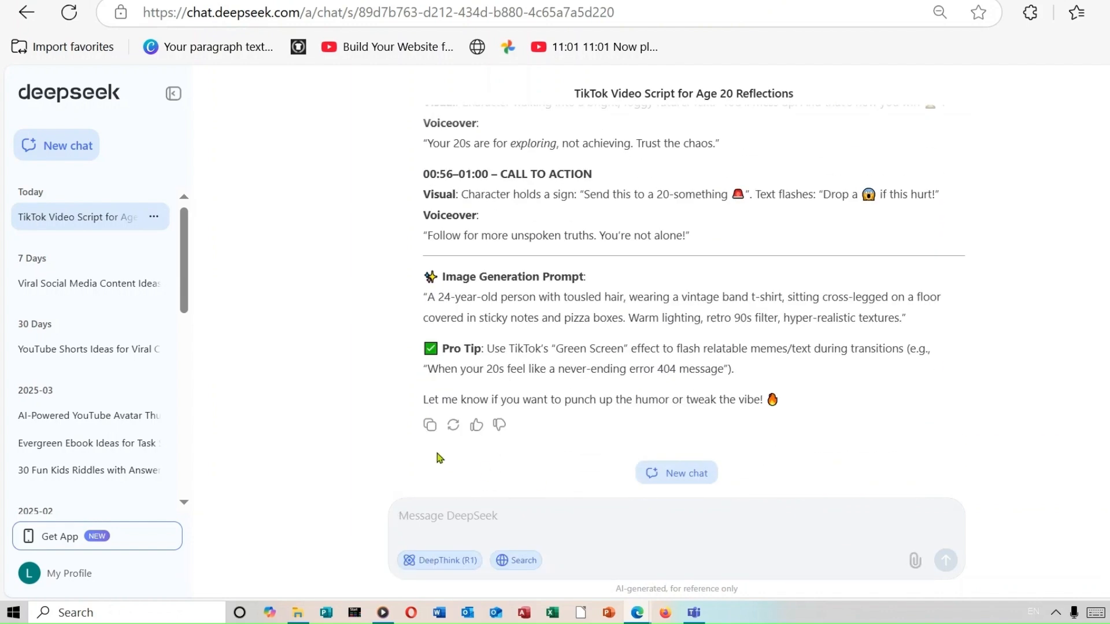
pyautogui.click(429, 432)
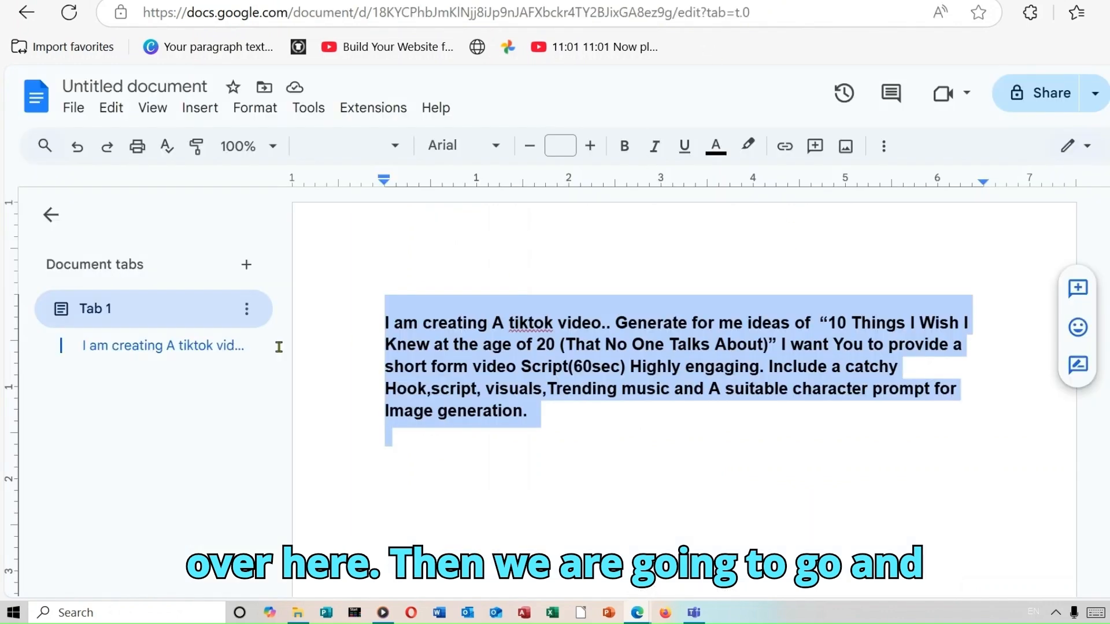
pyautogui.click(251, 266)
pyautogui.rightClick(406, 308)
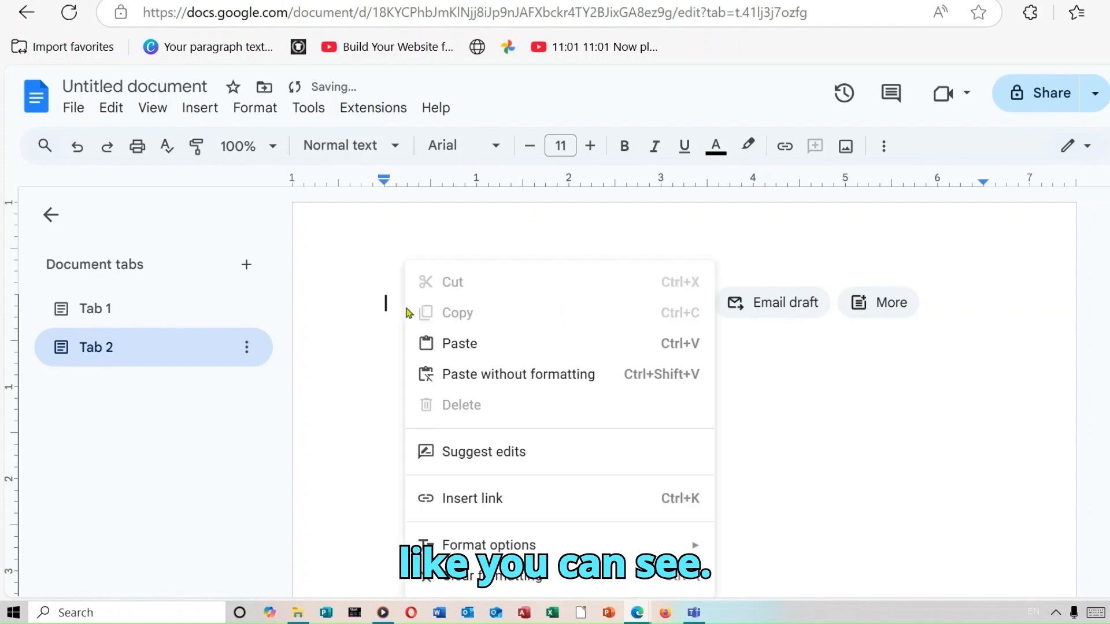
pyautogui.click(496, 355)
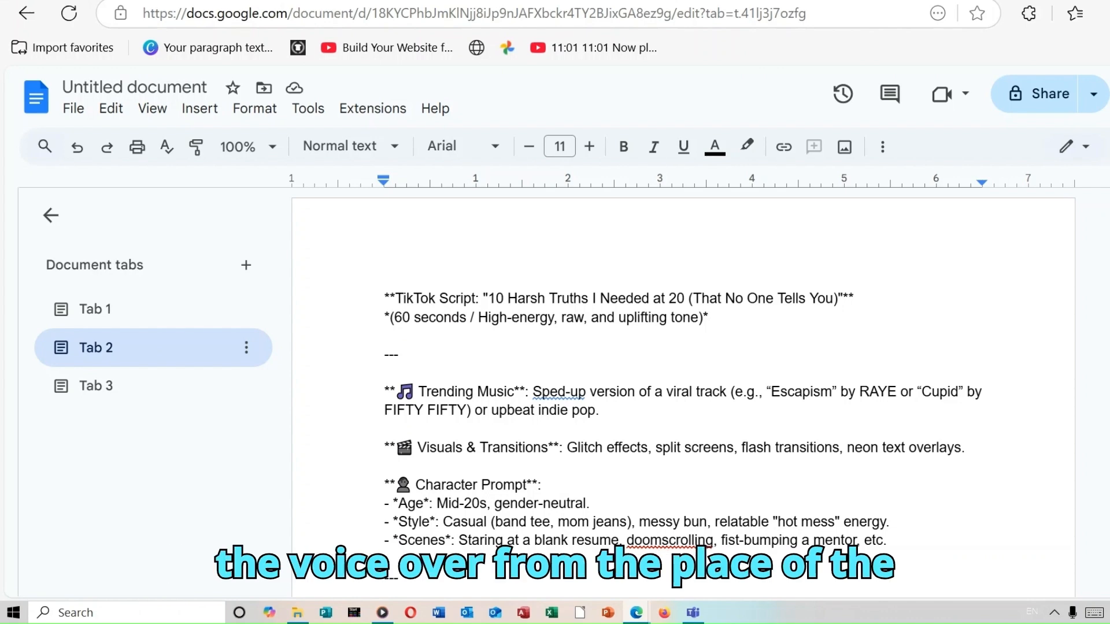
# Copy the hook's voiceover line "Plot twist: Adulting is a lie..." from the script and paste it into ElevenLabs Text to Speech
pyautogui.scroll(-5, 684, 393)
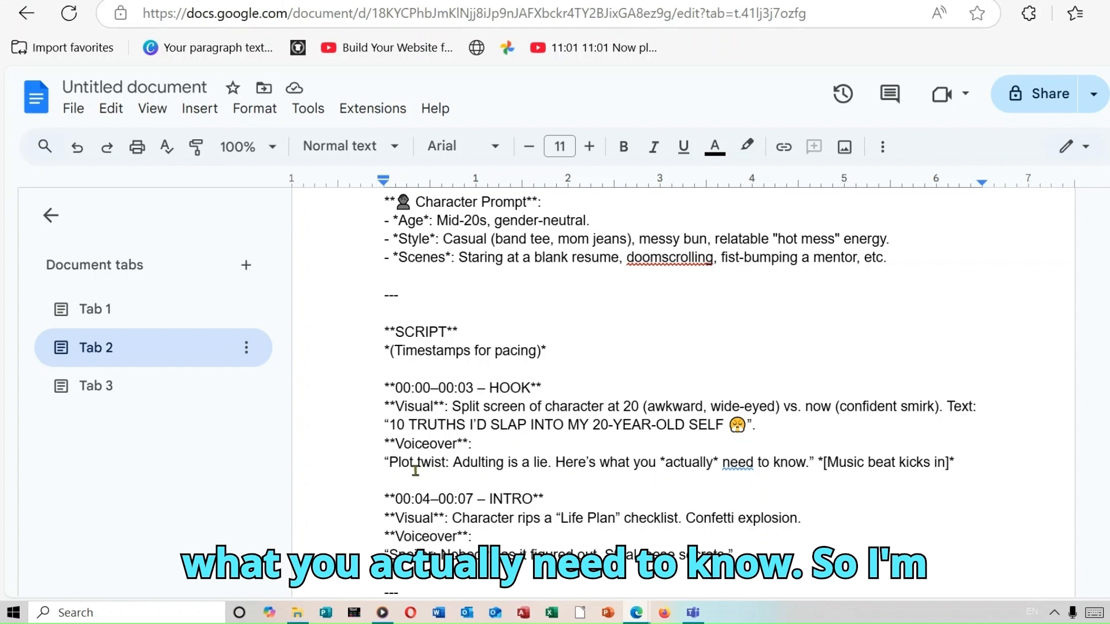
pyautogui.moveTo(386, 464); pyautogui.dragTo(814, 466)
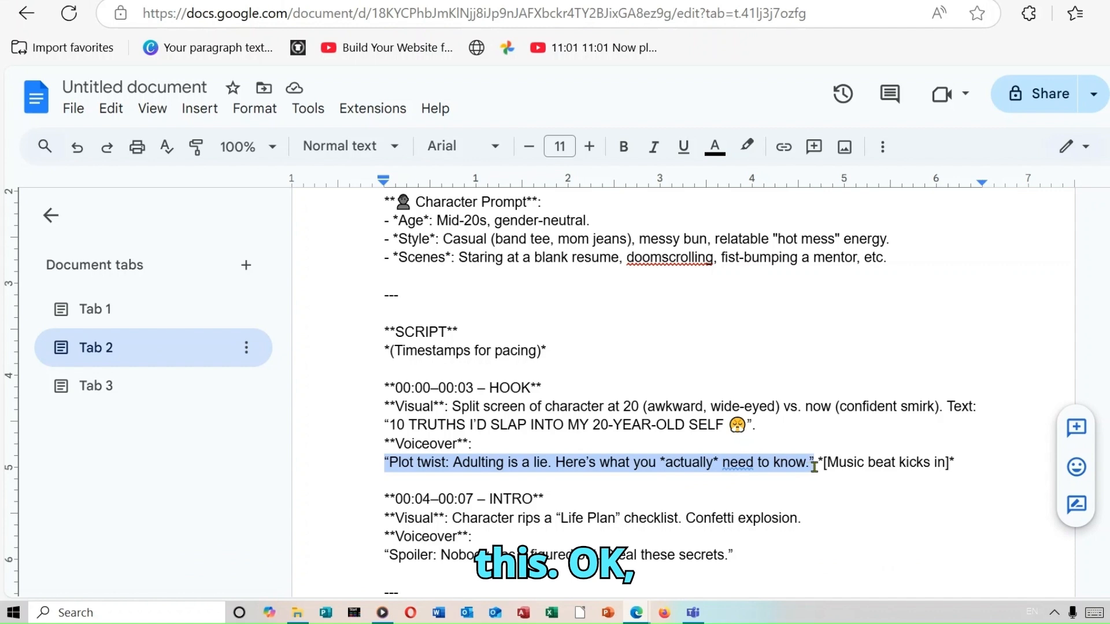
pyautogui.rightClick(791, 463)
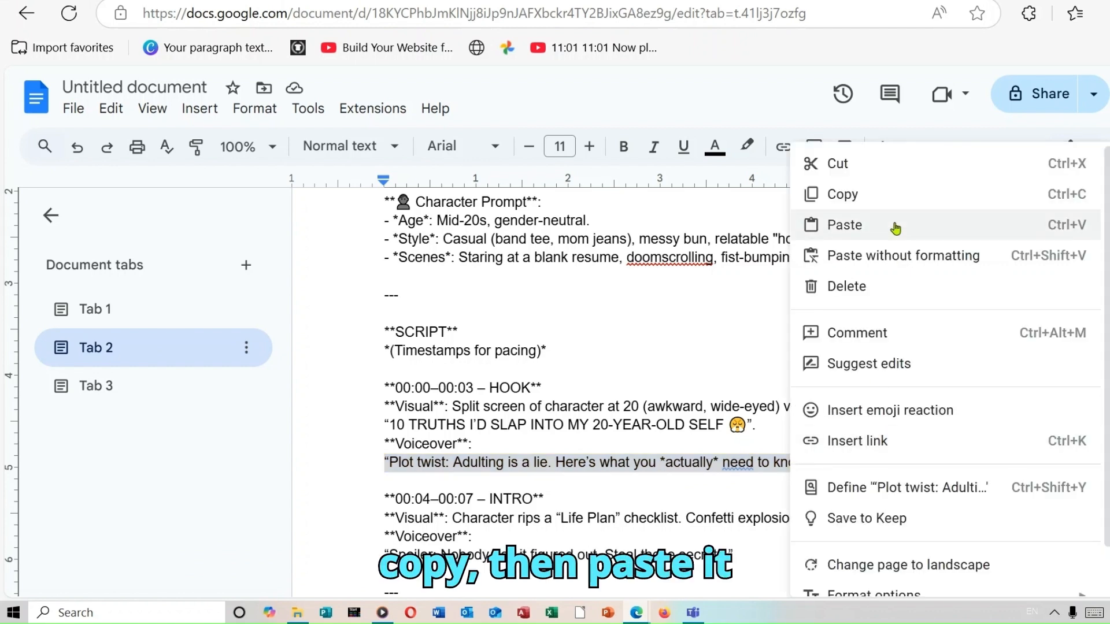
pyautogui.click(858, 206)
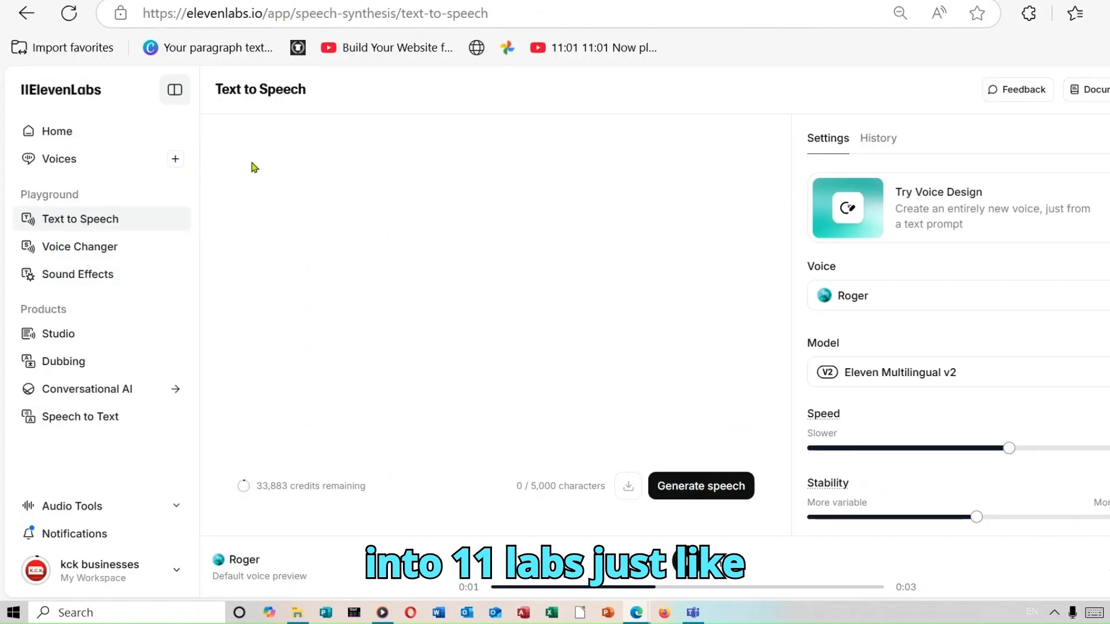
pyautogui.rightClick(251, 165)
pyautogui.click(305, 312)
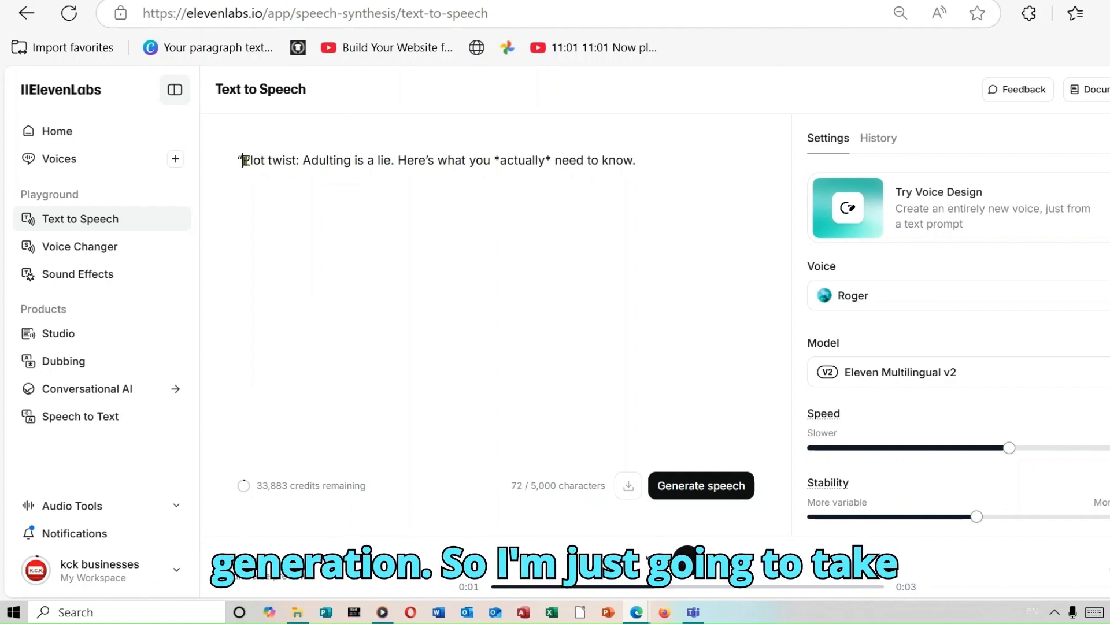
# Remove the opening quotation mark from the pasted voiceover line and start a new paragraph beneath it
pyautogui.click(245, 160)
pyautogui.press('BackSpace')
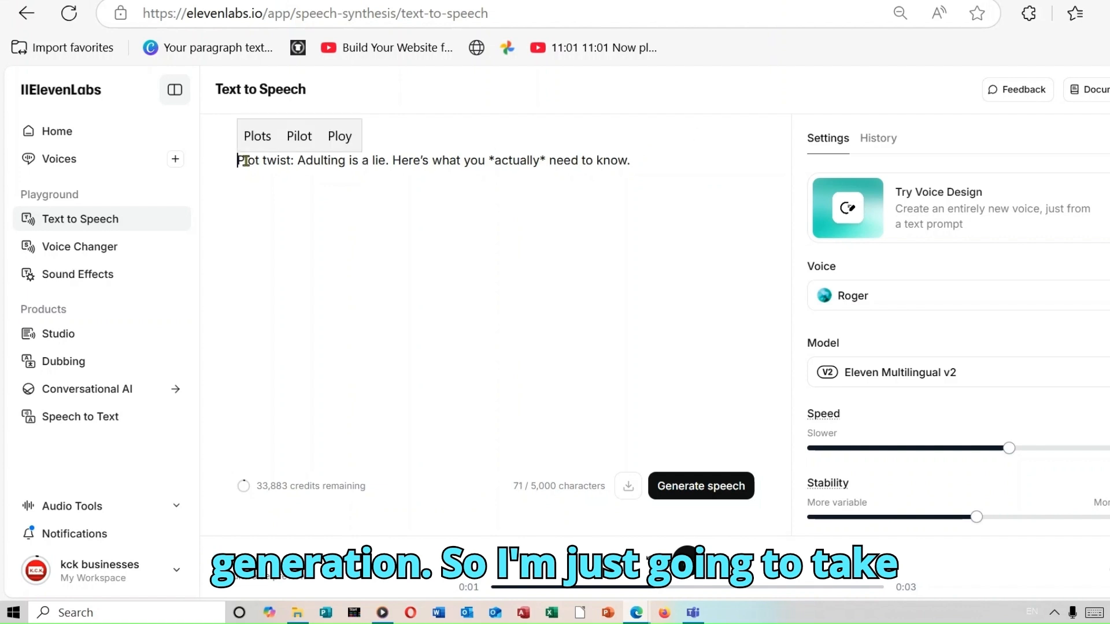
pyautogui.click(641, 160)
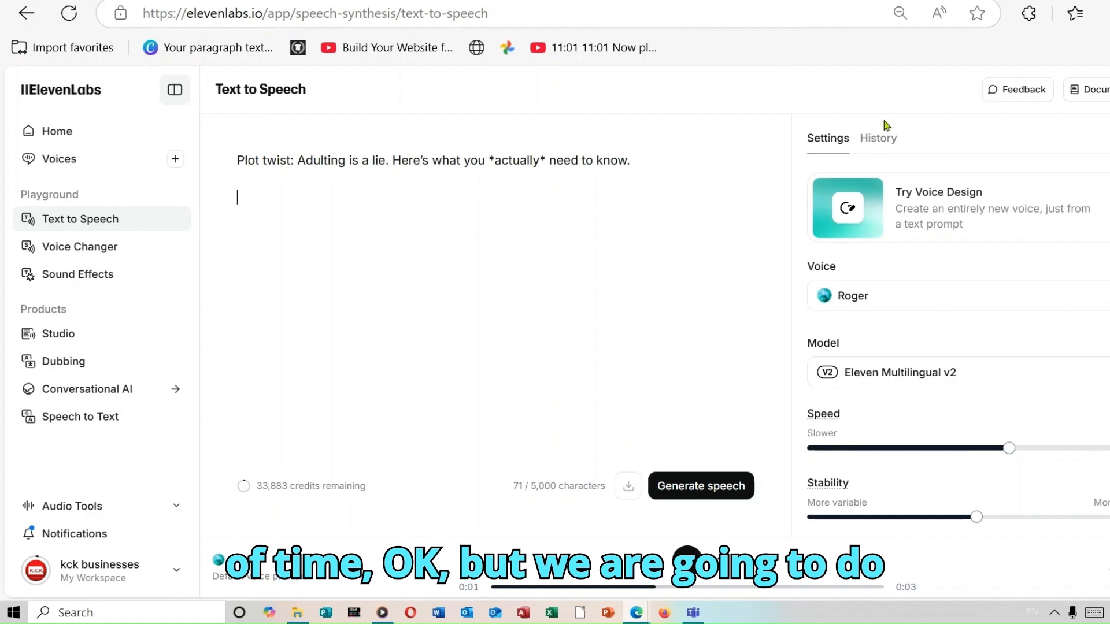
# Copy the intro voiceover line "Spoiler: Nobody has it figured out. Steal these secrets." from Google Docs into ElevenLabs and start a new paragraph
pyautogui.hotkey('ctrl', 'Tab')
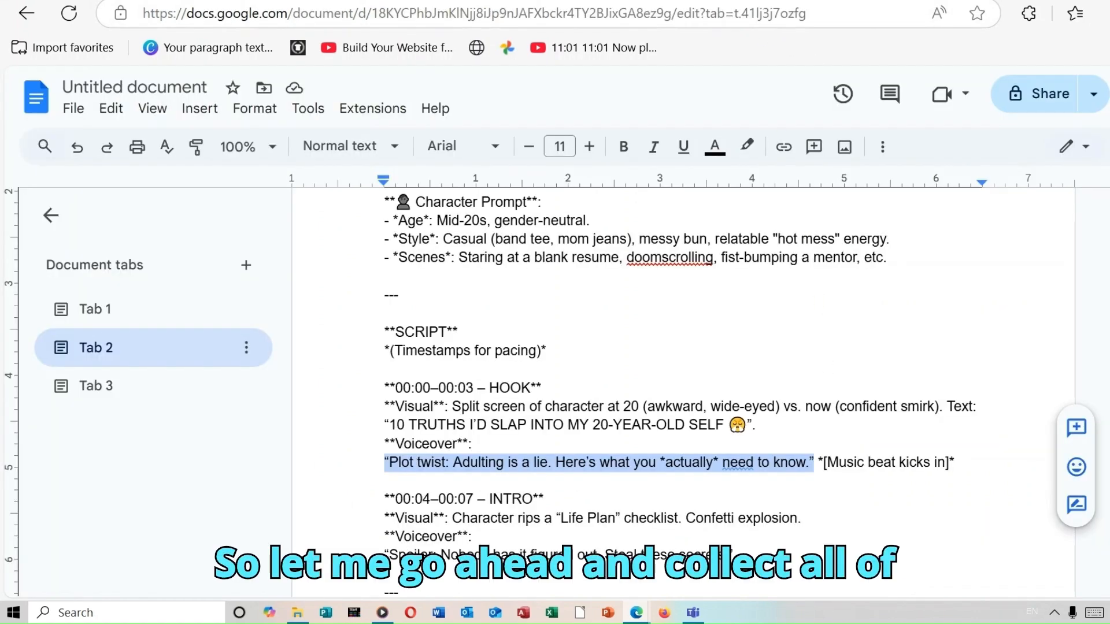
pyautogui.scroll(-3, 1089, 319)
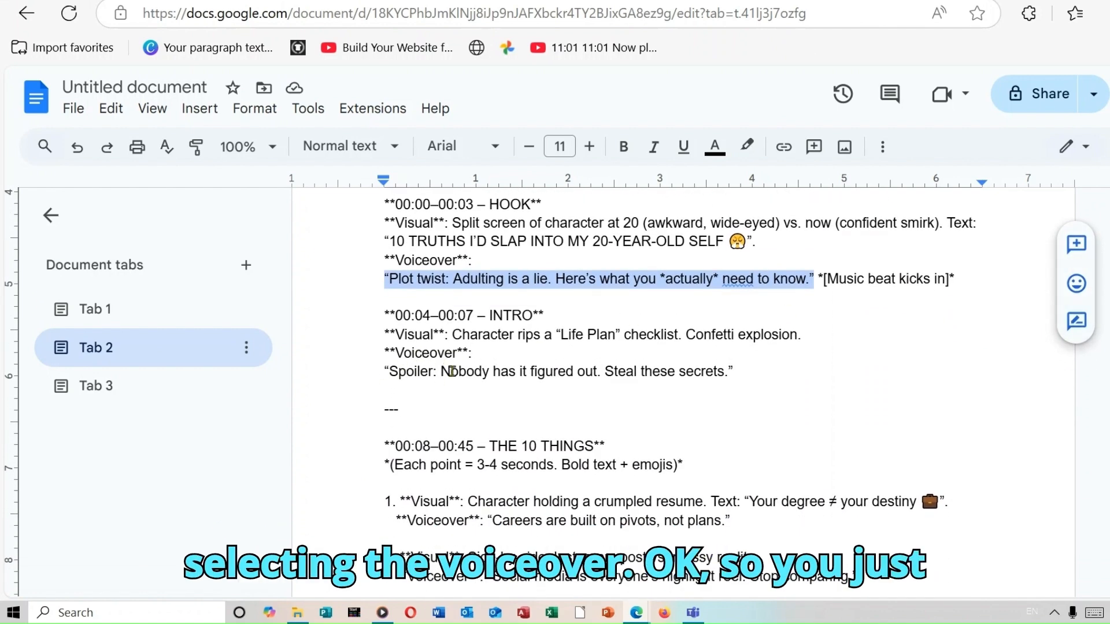
pyautogui.moveTo(392, 374); pyautogui.dragTo(733, 377)
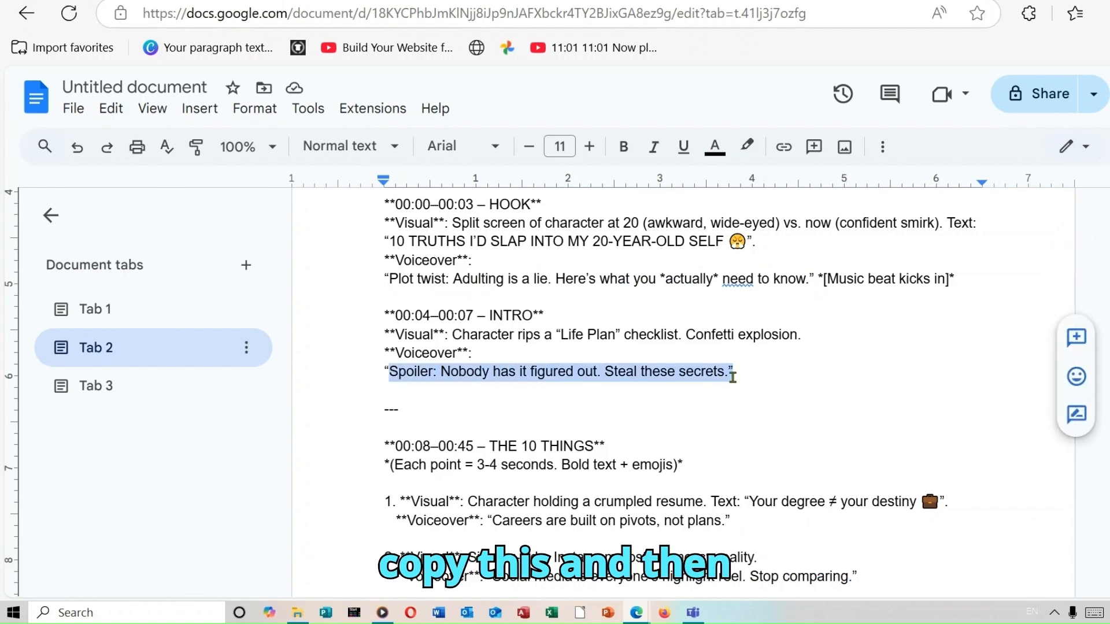
pyautogui.rightClick(692, 373)
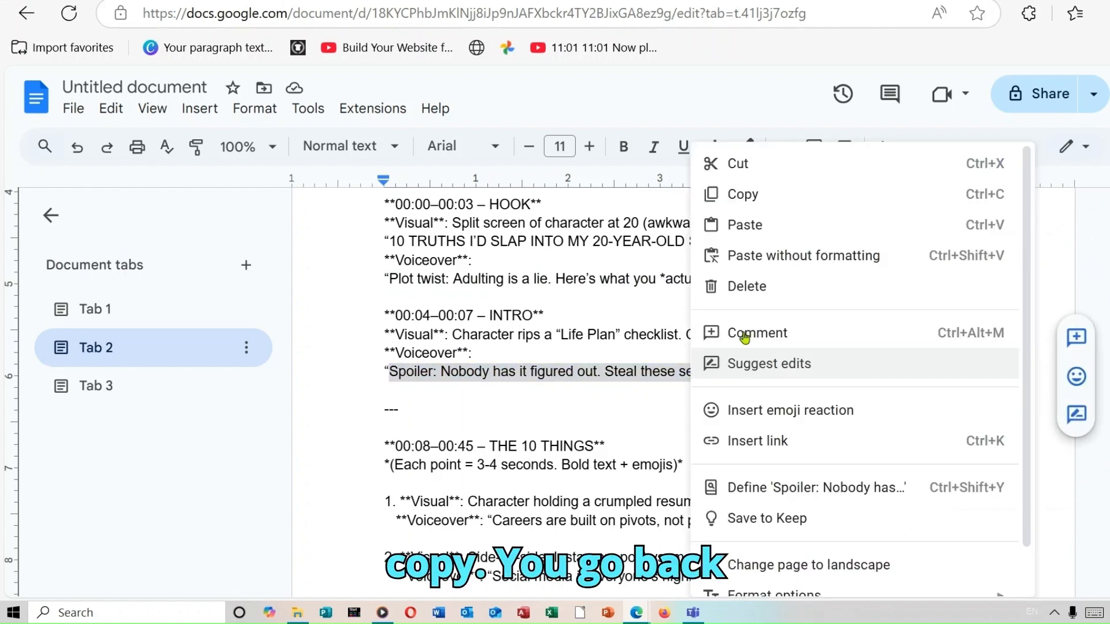
pyautogui.click(745, 195)
pyautogui.click(775, 1)
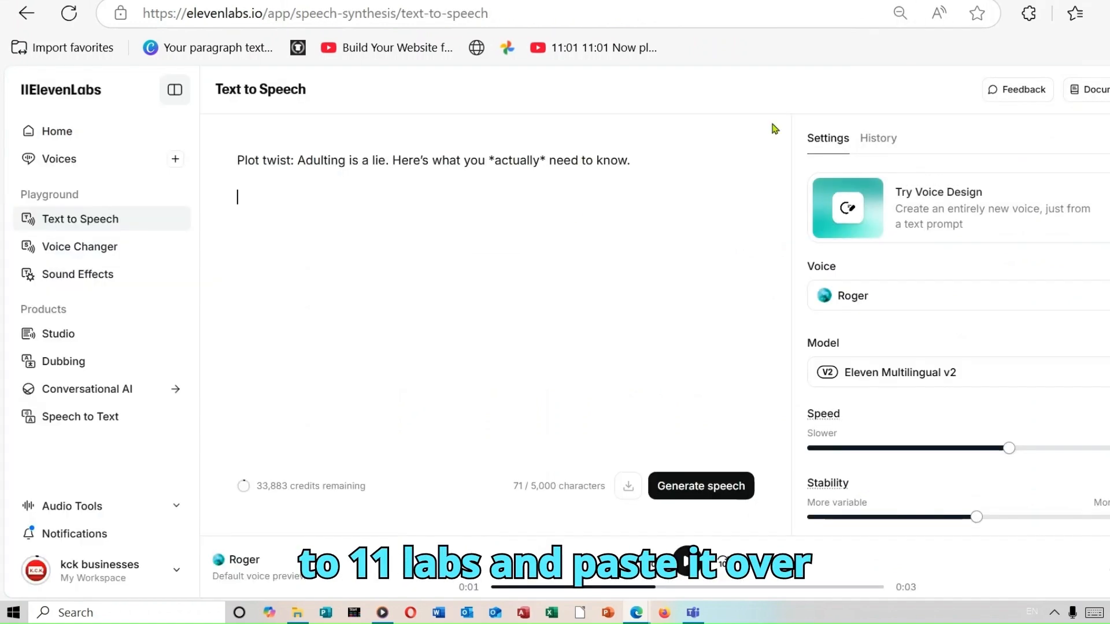
pyautogui.rightClick(271, 196)
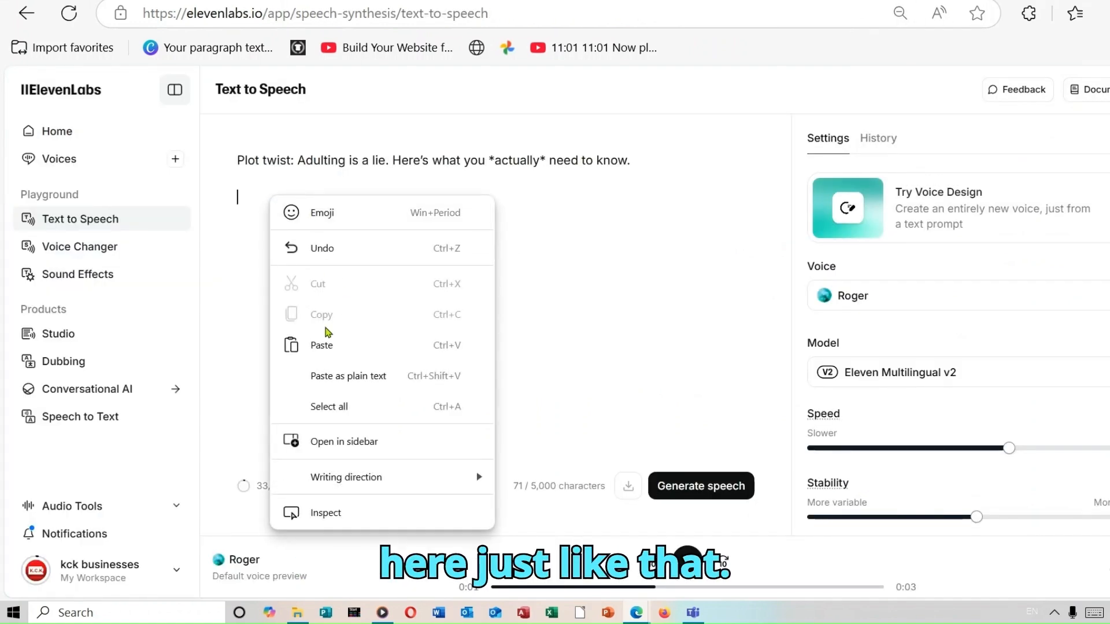
pyautogui.click(322, 345)
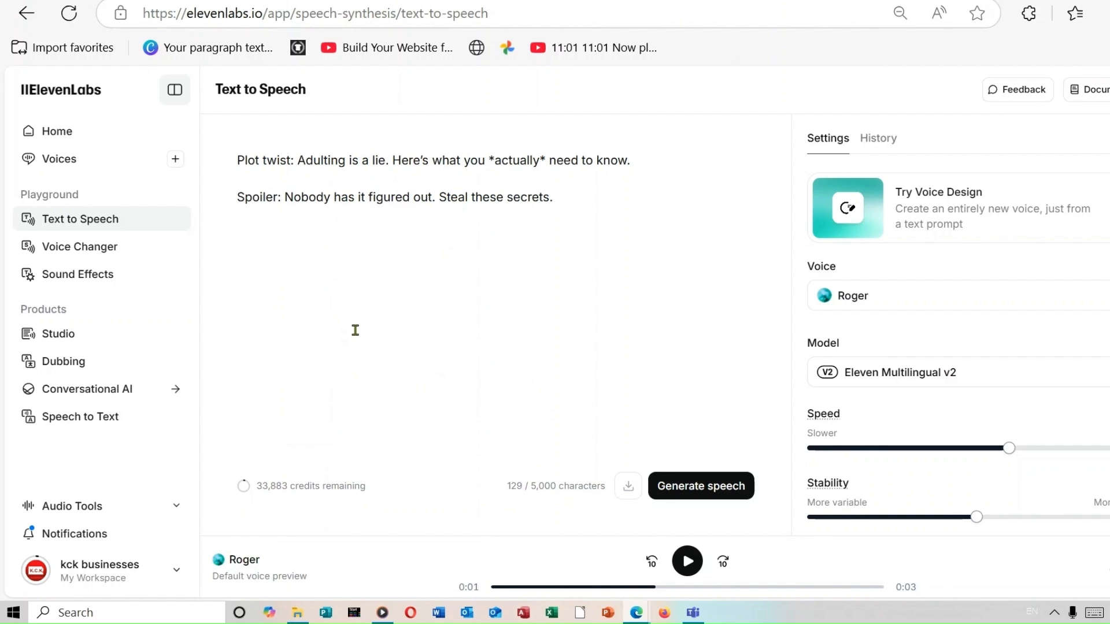
pyautogui.press('Return')
pyautogui.press('Return')
# Copy point 1's voiceover line "Careers are built on pivots, not plans." from the script and paste it below the ElevenLabs text
pyautogui.click(844, 1)
pyautogui.scroll(-3, 682, 370)
pyautogui.scroll(1, 683, 370)
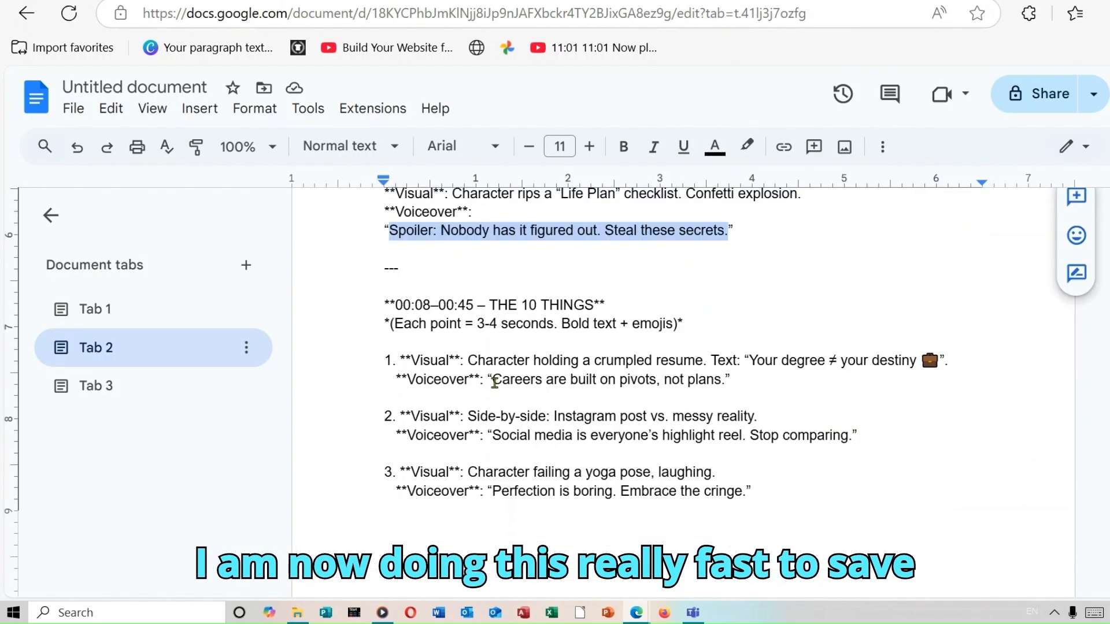
pyautogui.moveTo(492, 380); pyautogui.dragTo(725, 379)
pyautogui.click(723, 1)
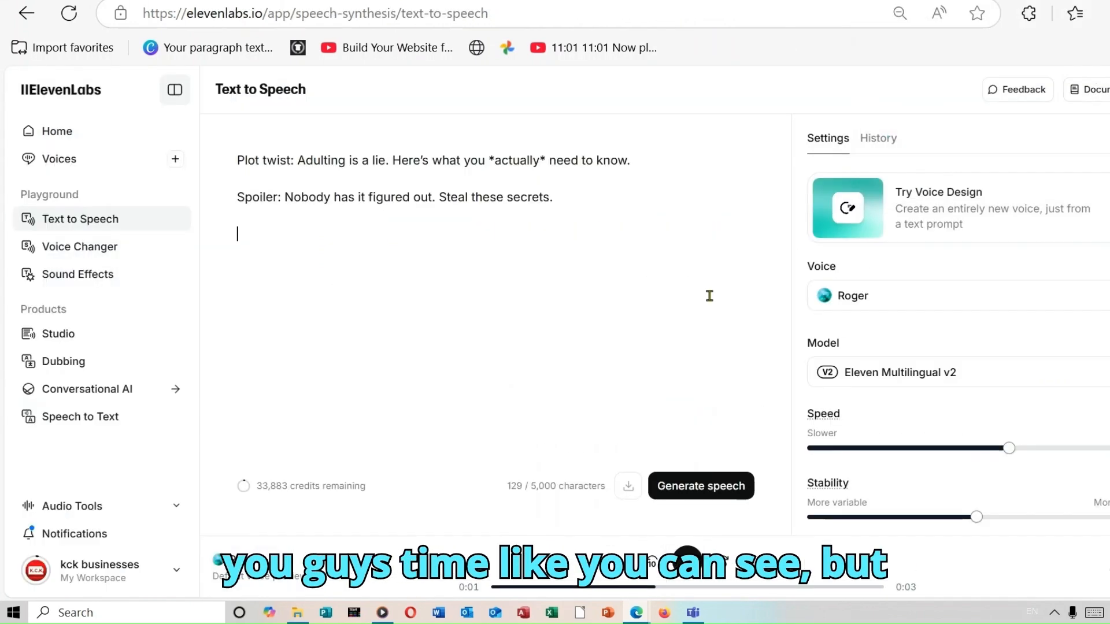
pyautogui.rightClick(250, 235)
pyautogui.click(335, 385)
# Copy point 2's voiceover line "Social media is everyone's highlight reel. Stop comparing." and paste it as the next ElevenLabs paragraph
pyautogui.click(862, 1)
pyautogui.moveTo(491, 436); pyautogui.dragTo(855, 440)
pyautogui.hotkey('ctrl', 'c')
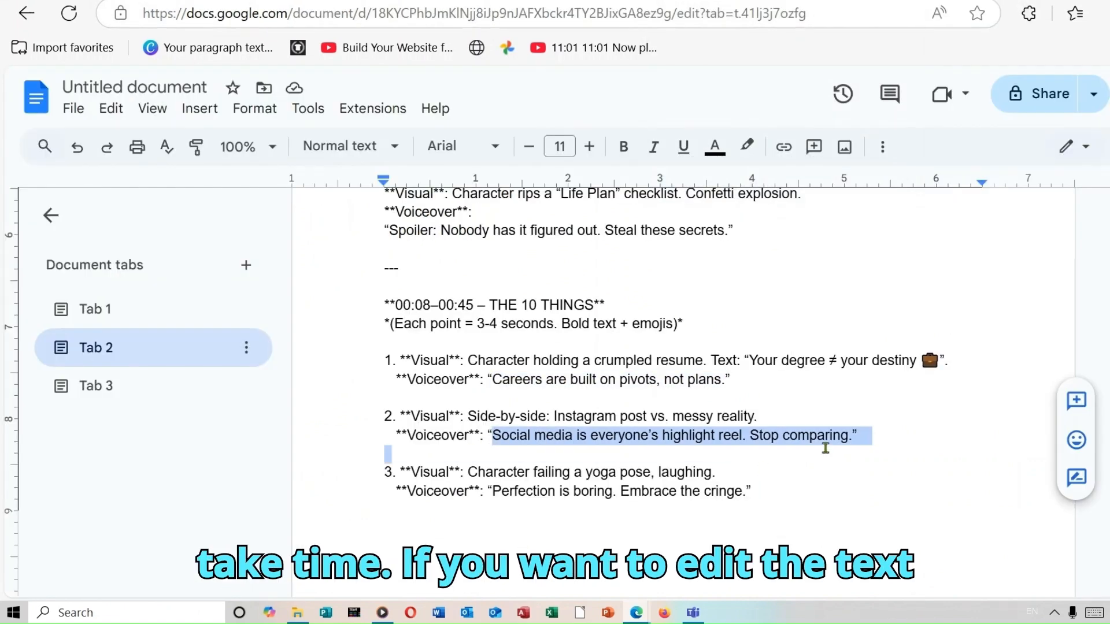
pyautogui.rightClick(856, 439)
pyautogui.click(867, 191)
pyautogui.click(723, 1)
pyautogui.rightClick(272, 272)
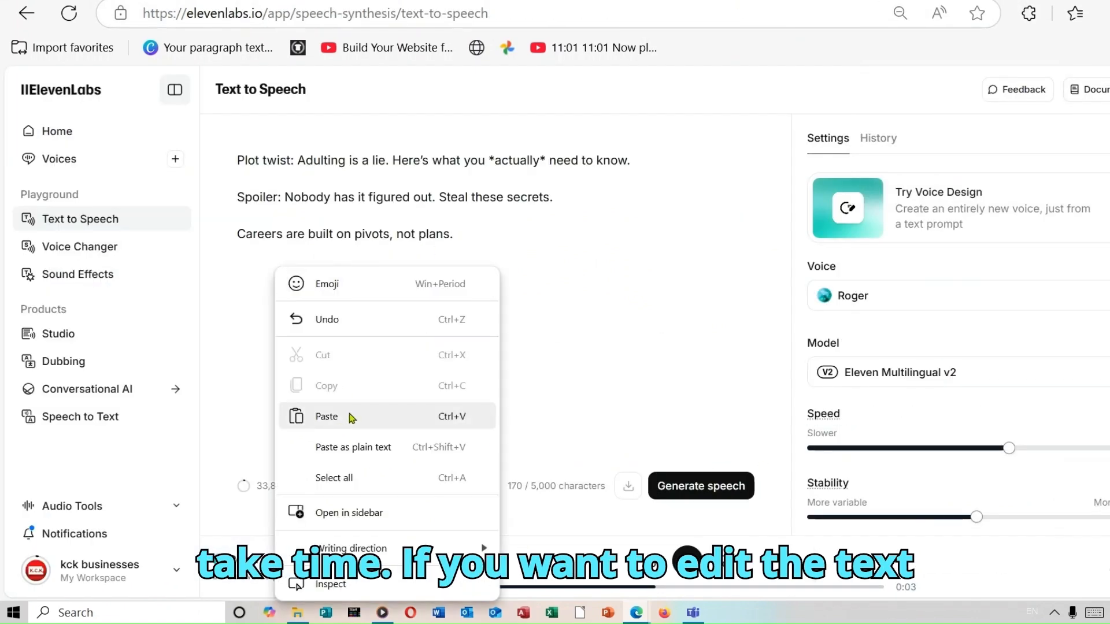
pyautogui.click(347, 416)
# Copy point 3's voiceover line "Perfection is boring. Embrace the cringe." and paste it as the next ElevenLabs paragraph
pyautogui.click(862, 1)
pyautogui.moveTo(492, 492); pyautogui.dragTo(713, 496)
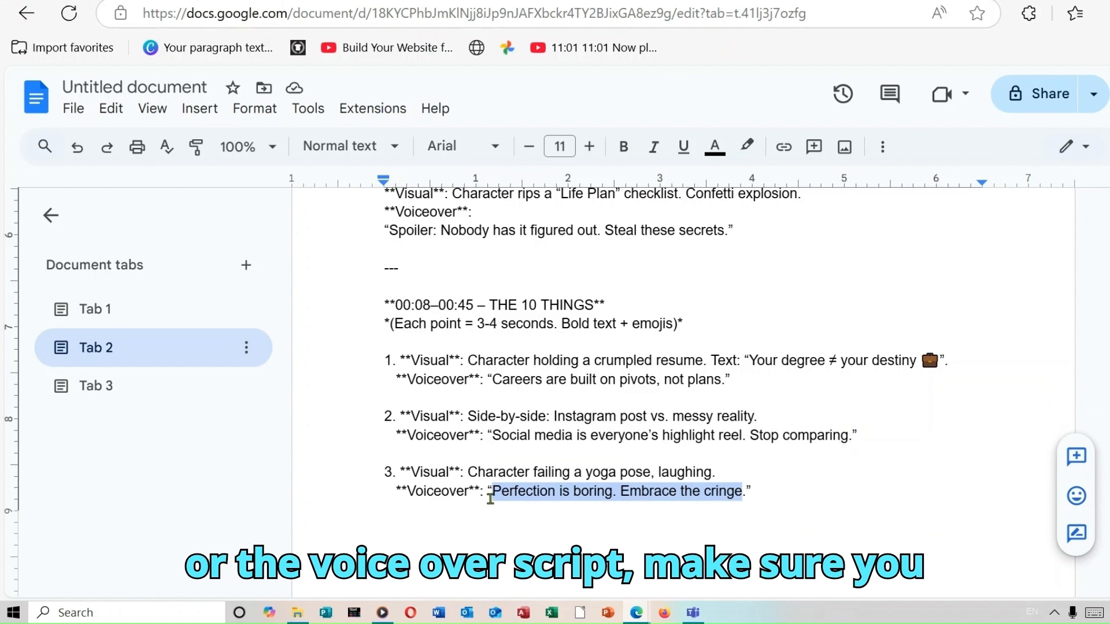
pyautogui.moveTo(491, 496); pyautogui.dragTo(745, 498)
pyautogui.rightClick(717, 496)
pyautogui.click(793, 193)
pyautogui.click(723, 1)
pyautogui.rightClick(283, 308)
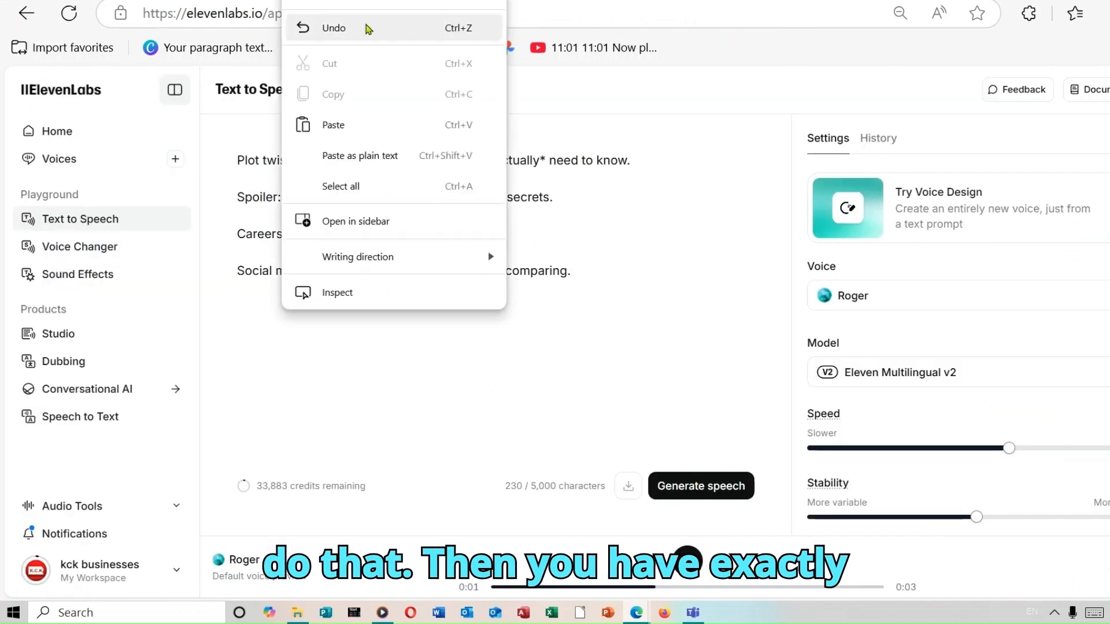
pyautogui.click(334, 125)
# Copy point 4's voiceover line "You're not 'too much'. You're just with the wrong people." and paste it as a new ElevenLabs paragraph
pyautogui.click(861, 1)
pyautogui.scroll(-5, 491, 350)
pyautogui.moveTo(492, 351); pyautogui.dragTo(841, 351)
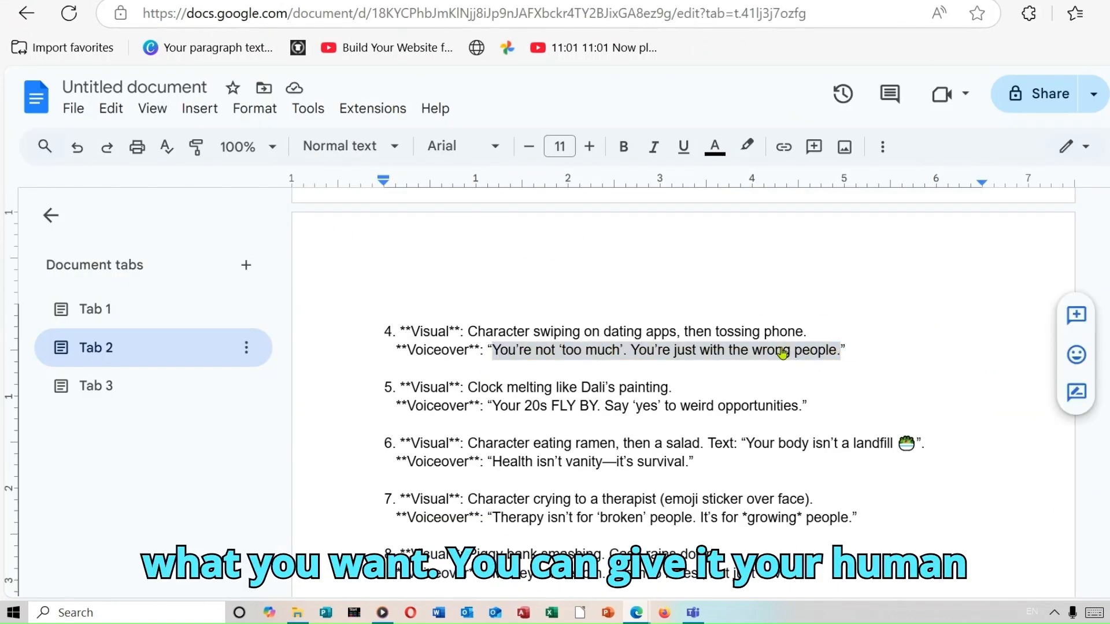
pyautogui.rightClick(783, 352)
pyautogui.click(858, 193)
pyautogui.click(919, 1)
pyautogui.press('Return')
pyautogui.press('Return')
pyautogui.rightClick(240, 344)
pyautogui.click(297, 162)
# Copy point 5's voiceover line "Your 20s FLY BY. Say 'yes' to weird opportunities." from the Google Docs script
pyautogui.click(786, 1)
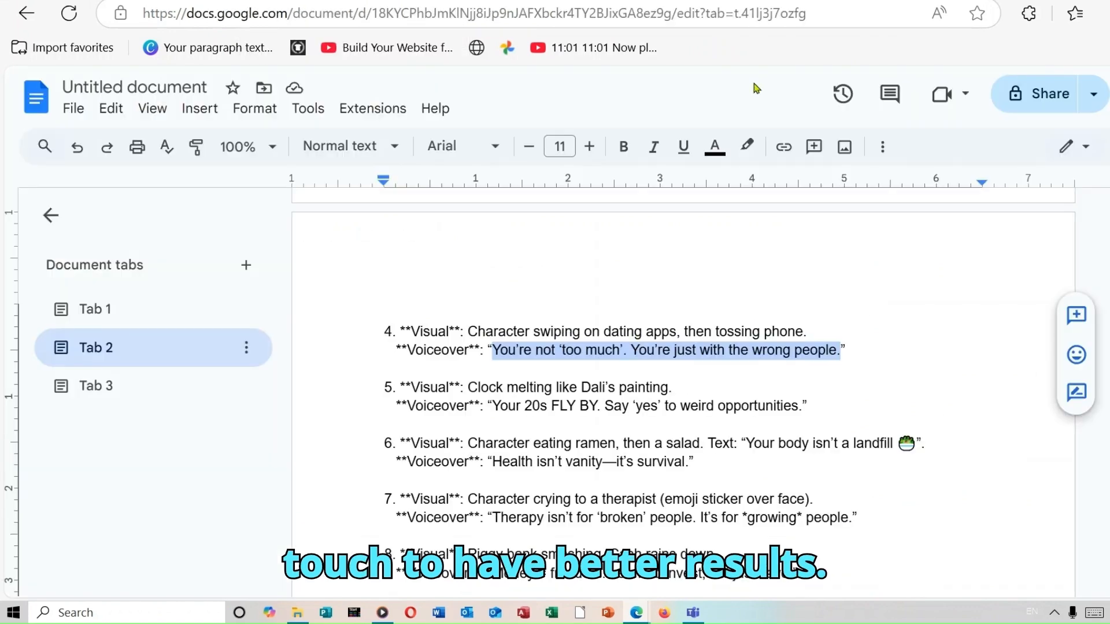
pyautogui.moveTo(492, 406); pyautogui.dragTo(804, 408)
pyautogui.rightClick(755, 403)
pyautogui.click(805, 193)
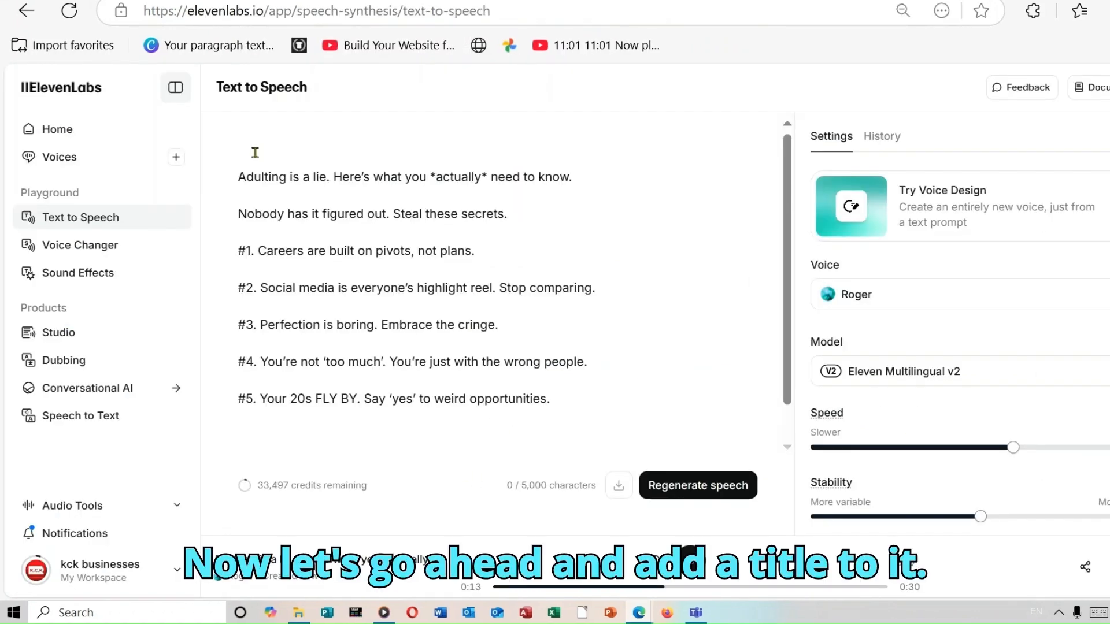
# Paste the title "10 Harsh Truths I Needed at 20 (That No One Tells You)" above the voiceover text, followed by a blank line
pyautogui.rightClick(255, 152)
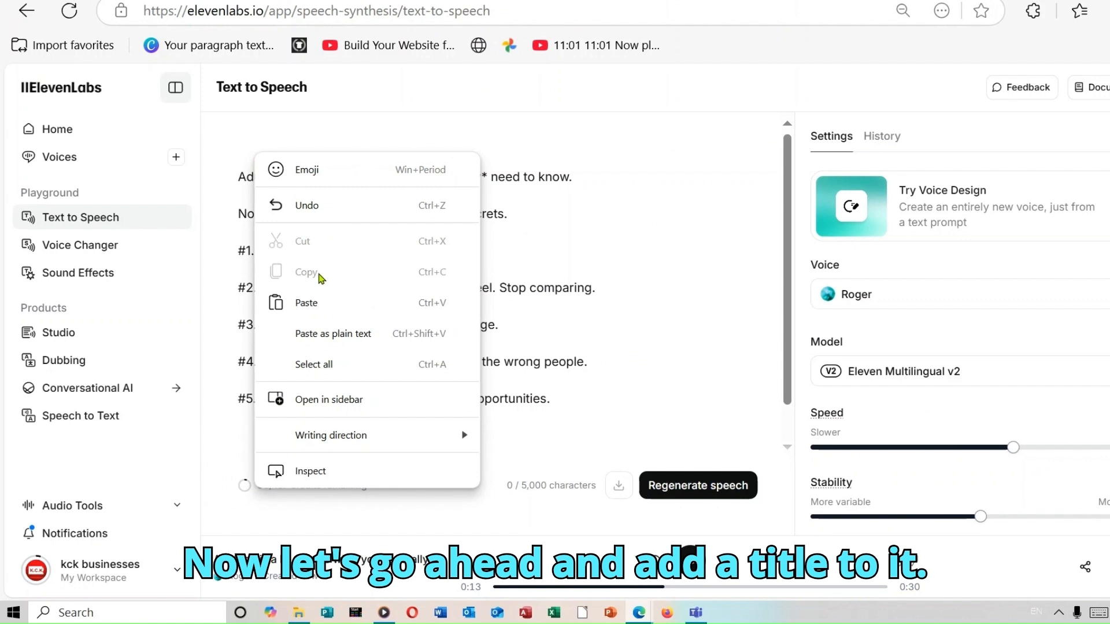
pyautogui.click(318, 304)
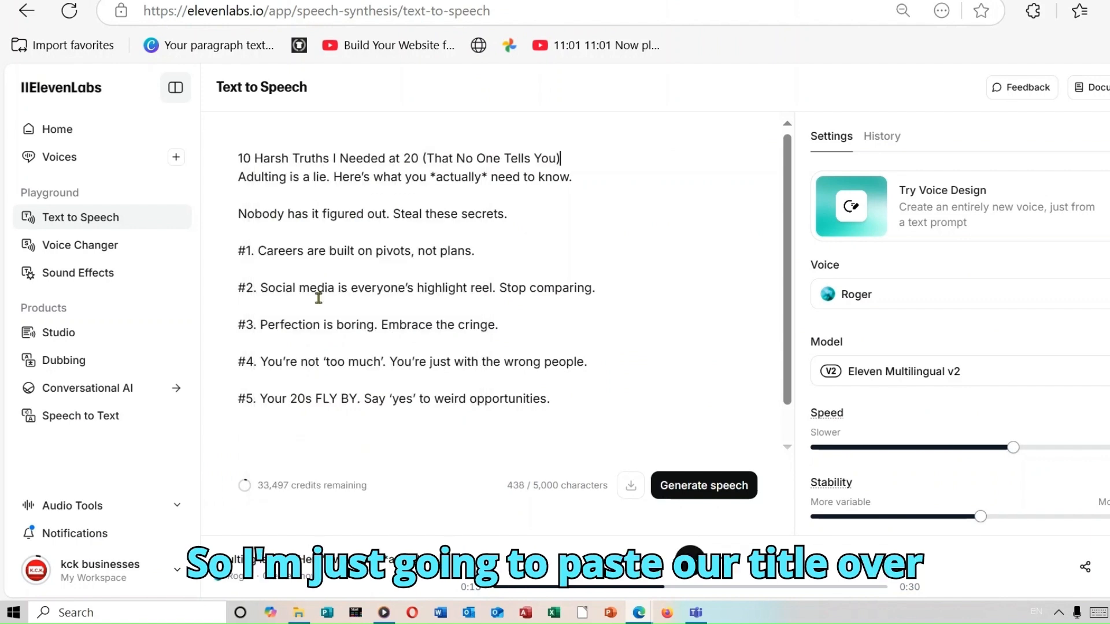
pyautogui.press('Return')
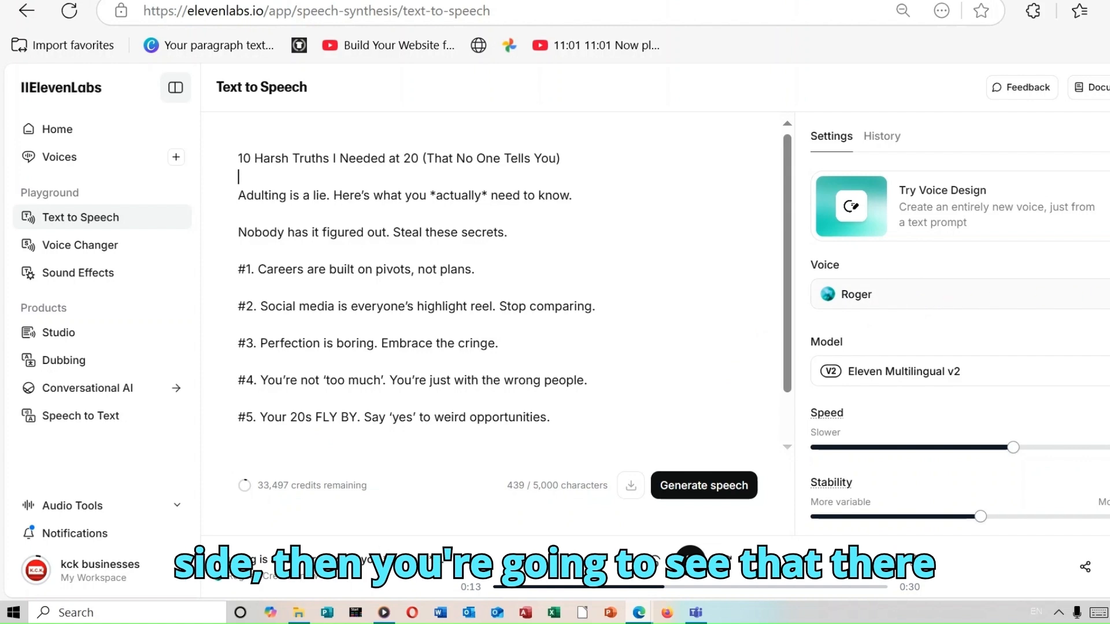
# Search the voices for "social media", keep the Roger voice and generate the speech
pyautogui.click(965, 285)
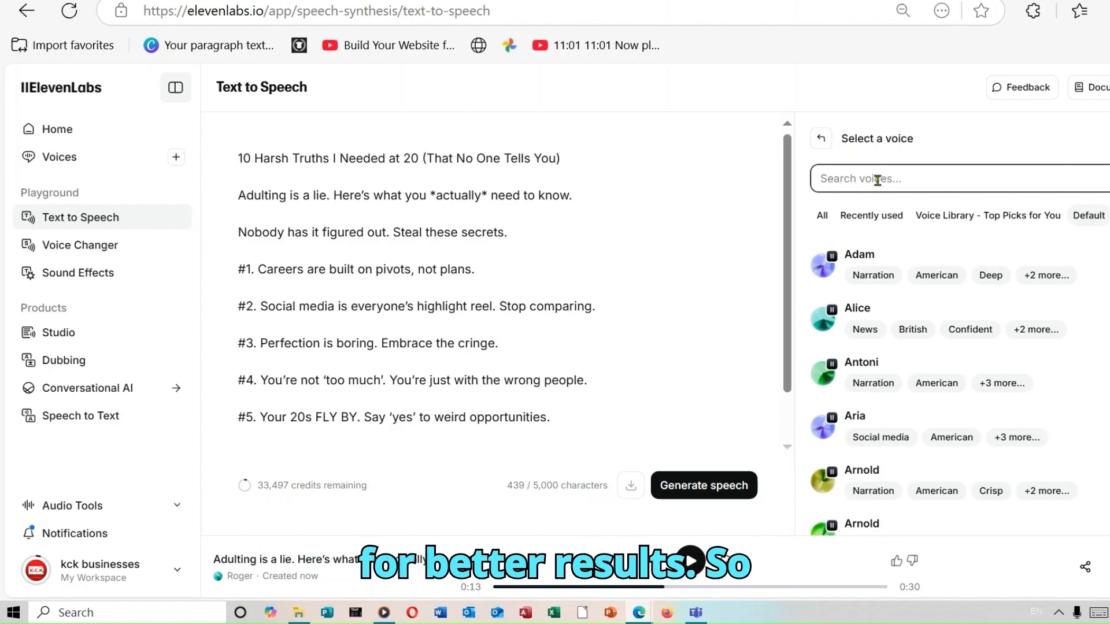
pyautogui.write('social media')
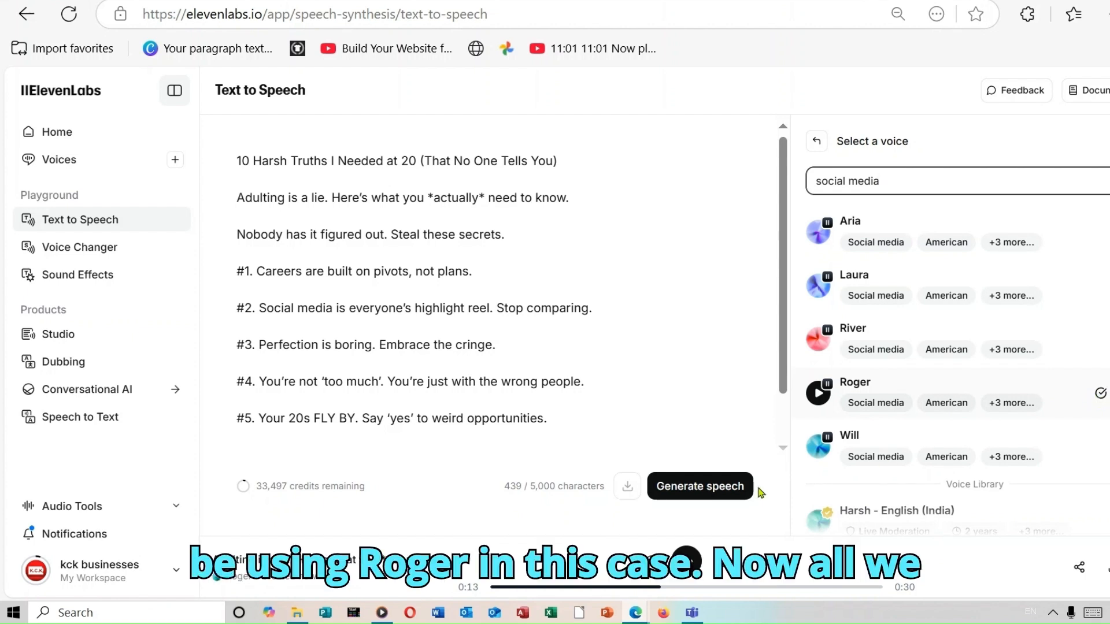
pyautogui.click(684, 489)
pyautogui.click(684, 489)
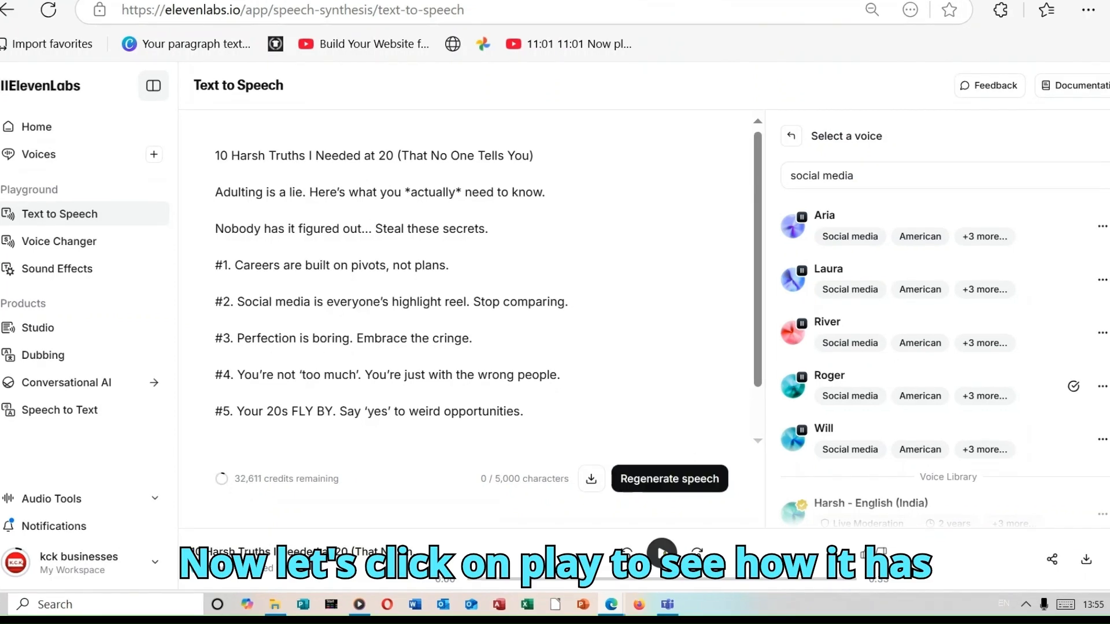
# Play back the generated voiceover and download it
pyautogui.click(662, 554)
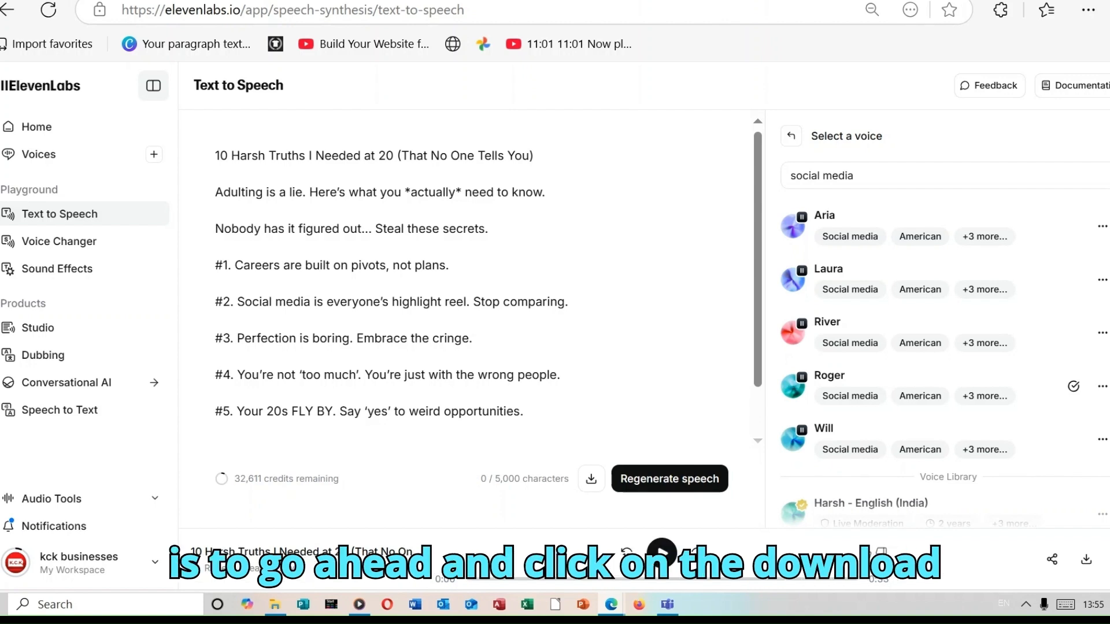
pyautogui.click(1087, 565)
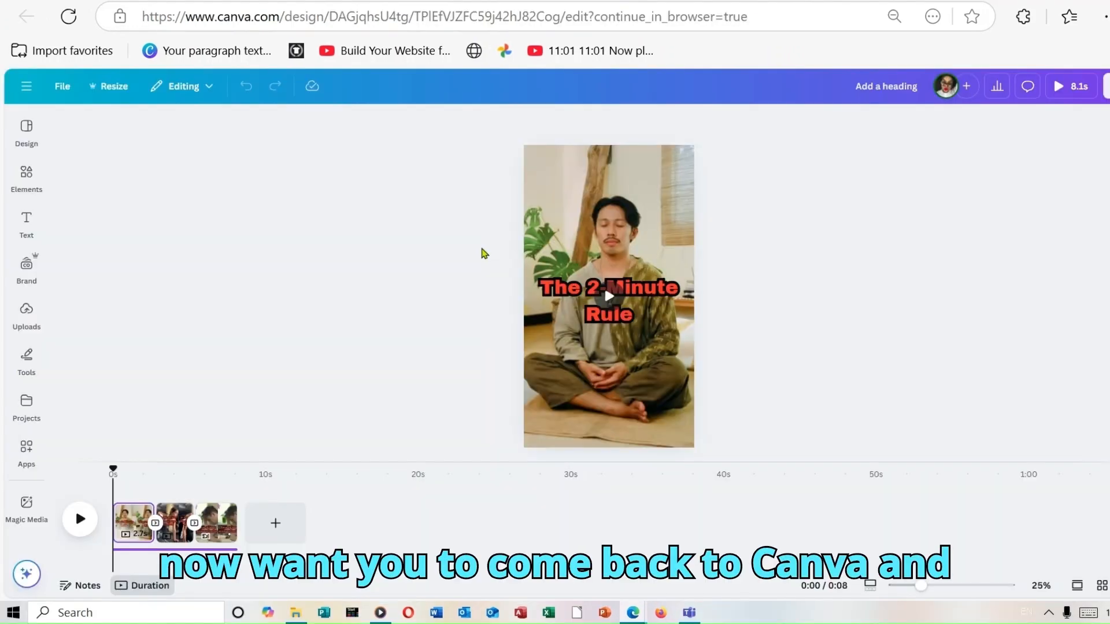
# Switch to the Canva design and upload the new ElevenLabs Roger MP3 from the Downloads folder
pyautogui.click(26, 283)
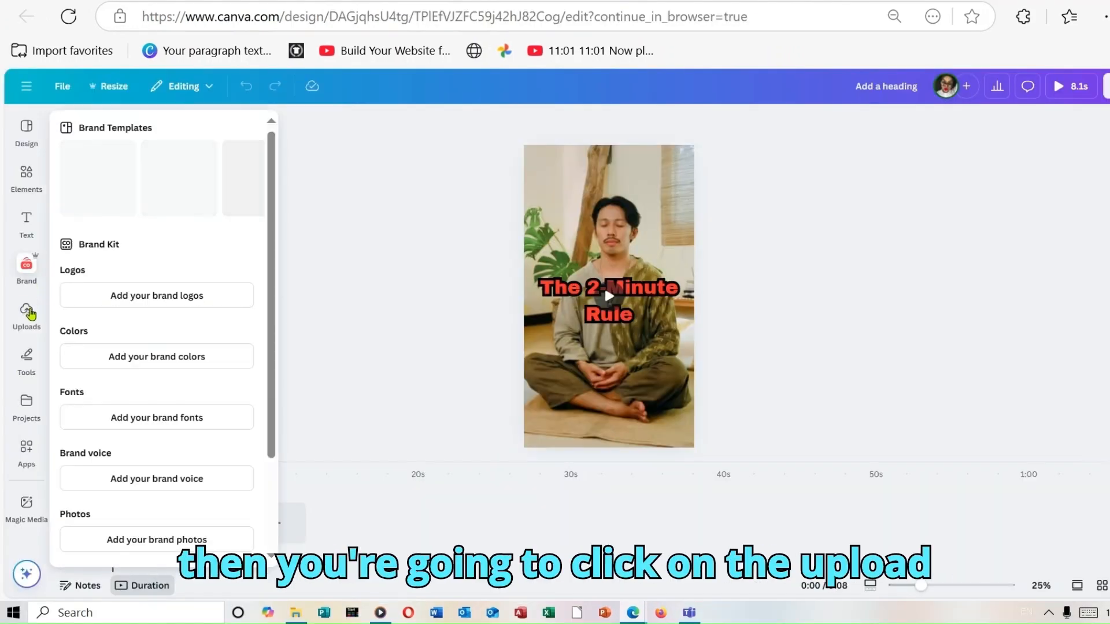
pyautogui.click(27, 315)
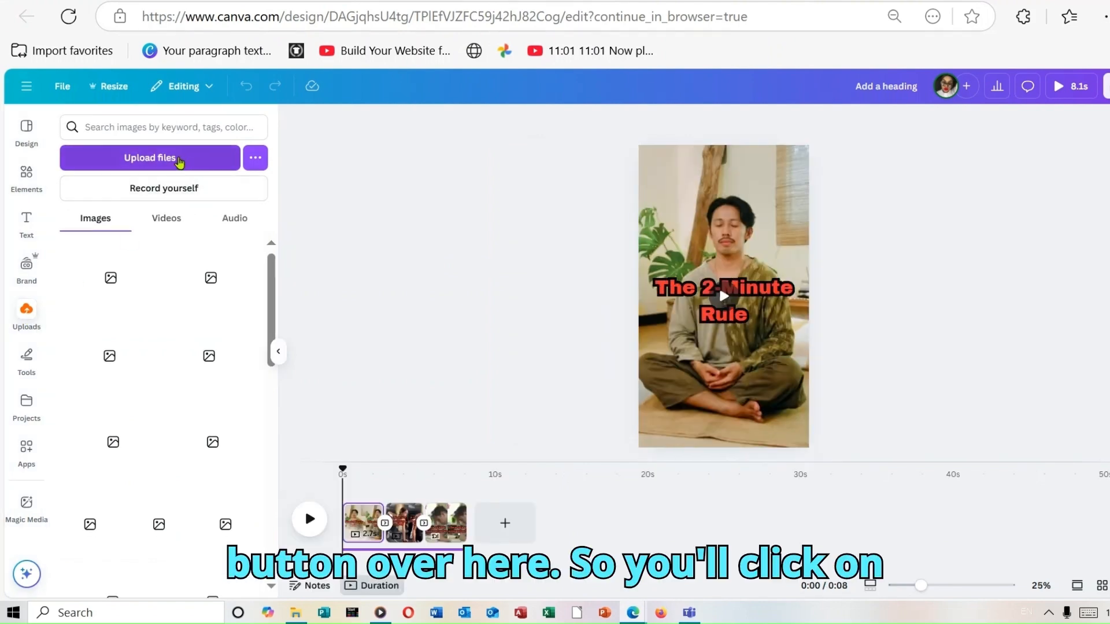
pyautogui.click(181, 162)
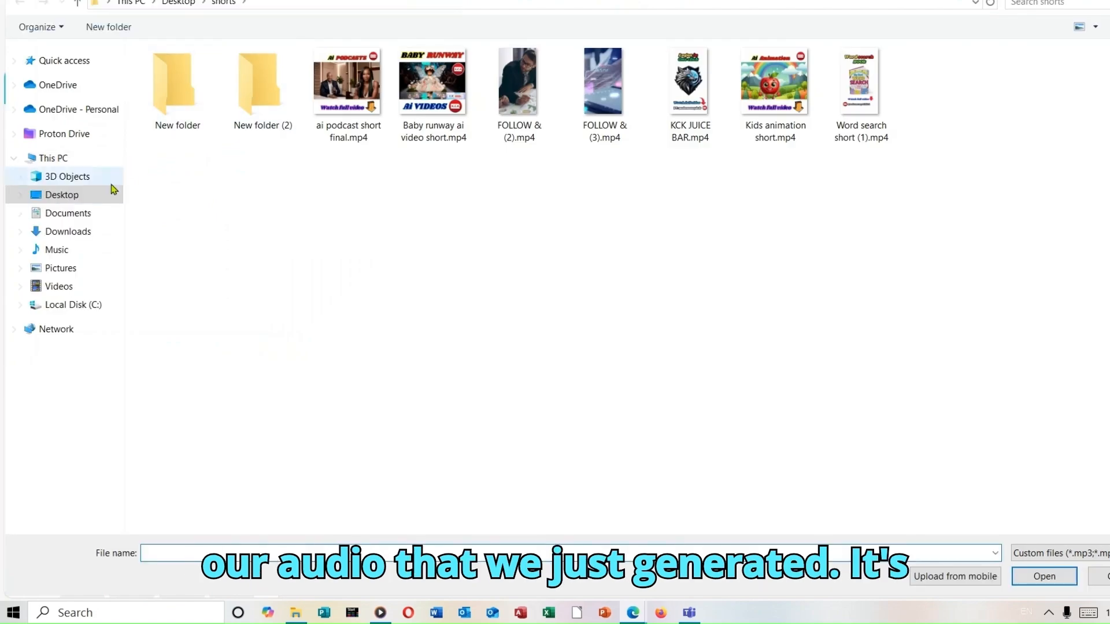
pyautogui.click(93, 231)
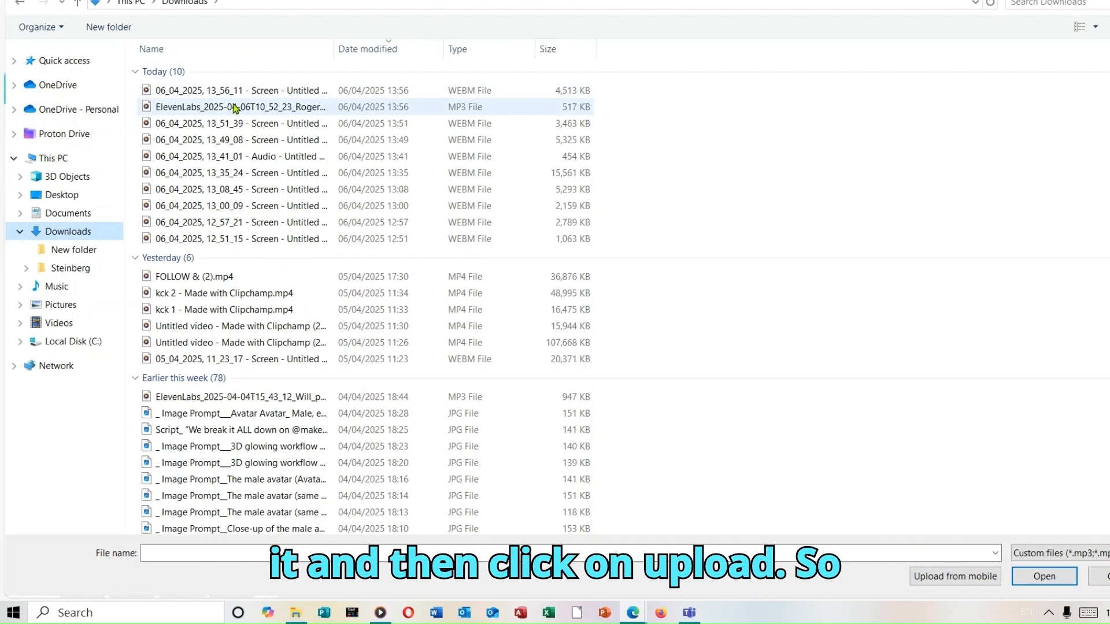
pyautogui.doubleClick(235, 108)
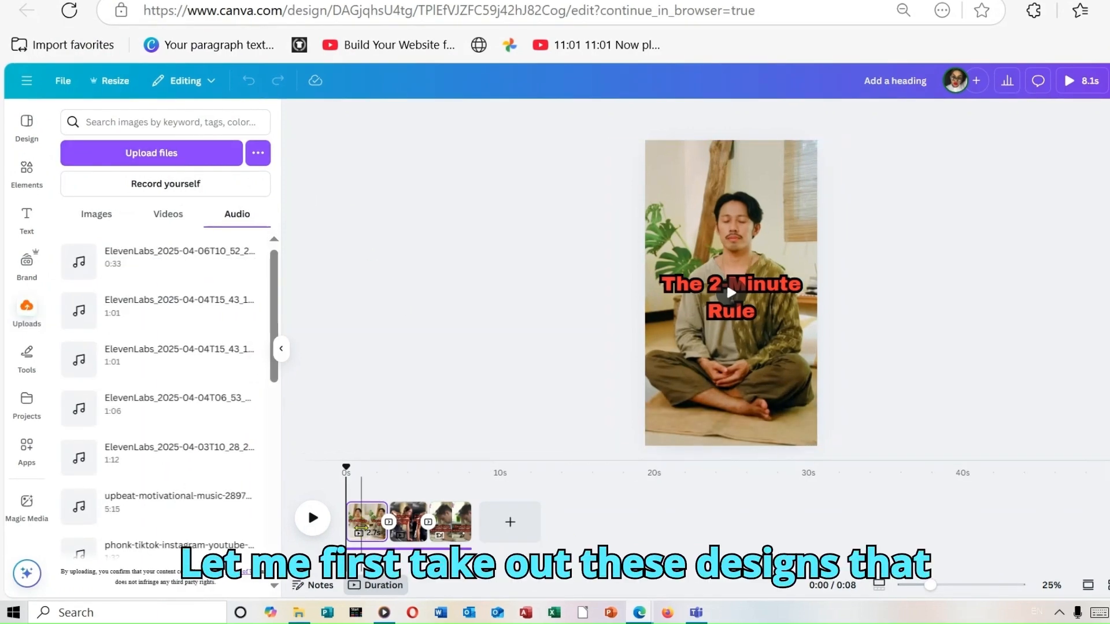
# Delete all three existing video pages from the Canva timeline to leave a blank page
pyautogui.rightClick(363, 527)
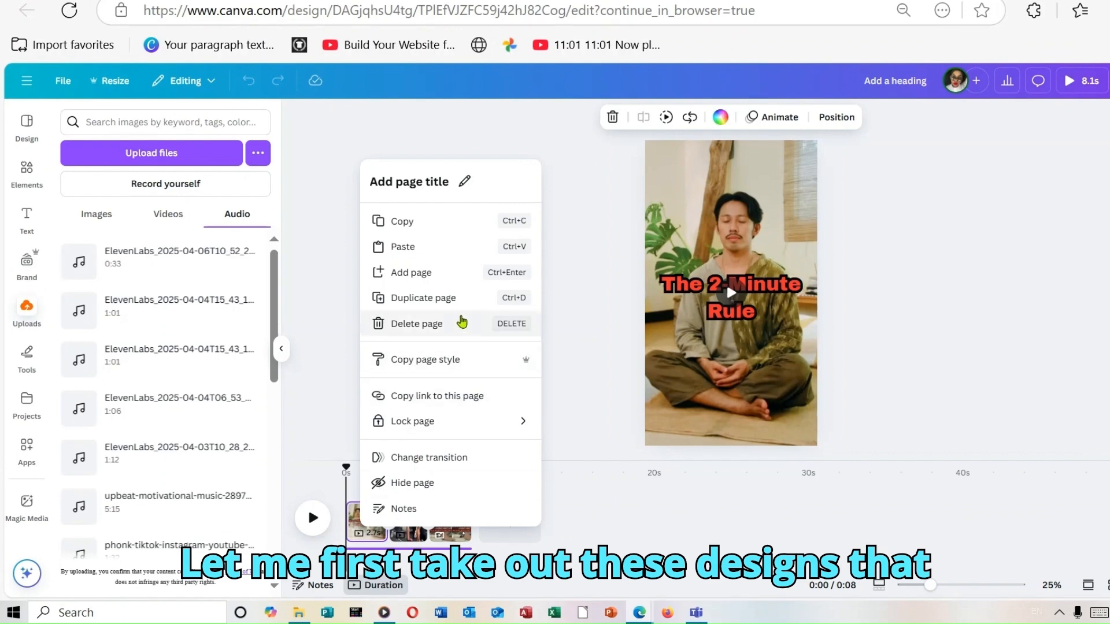
pyautogui.click(443, 324)
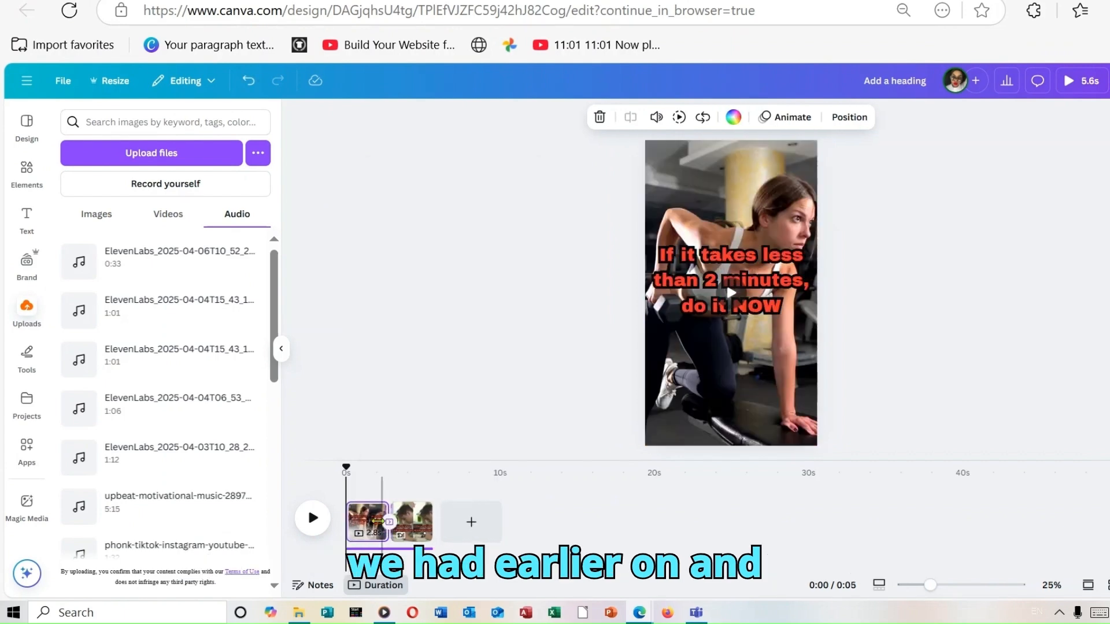
pyautogui.rightClick(366, 526)
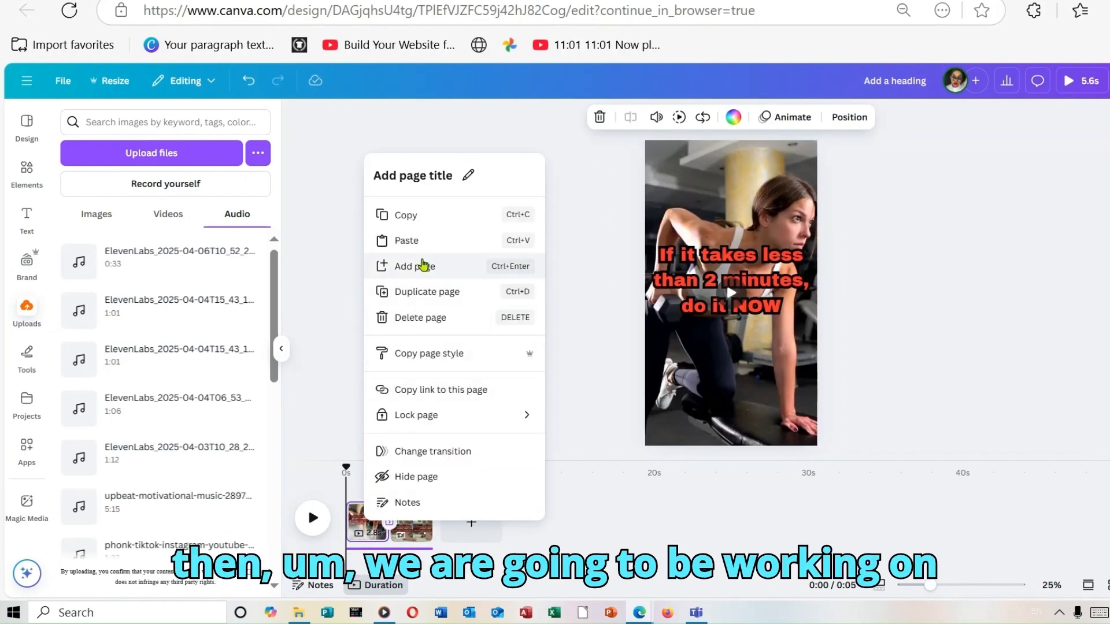
pyautogui.click(428, 316)
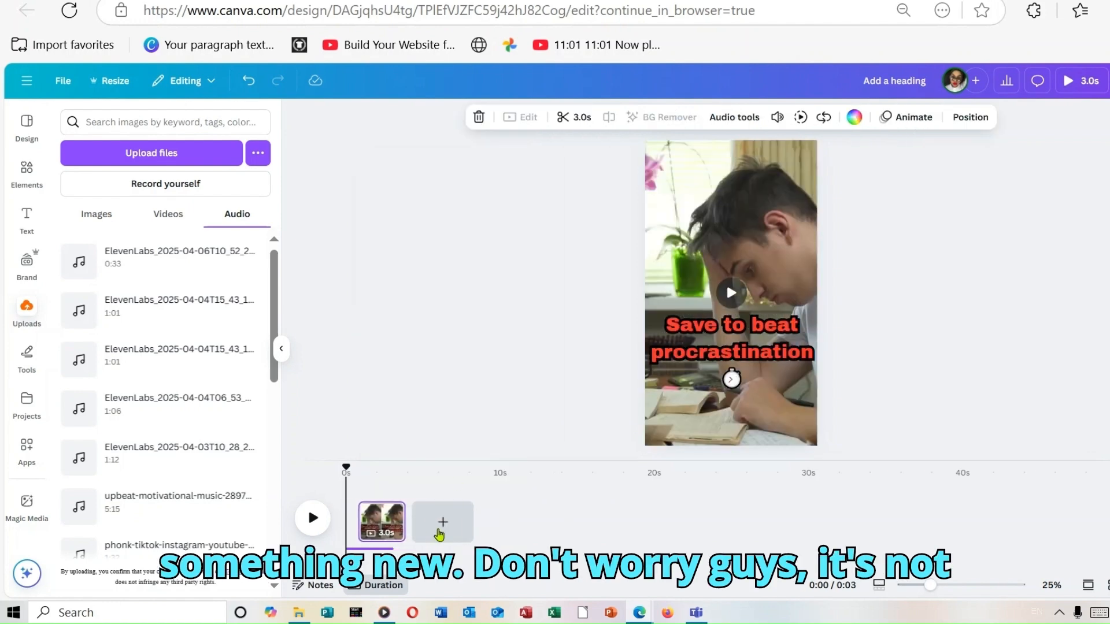
pyautogui.rightClick(373, 527)
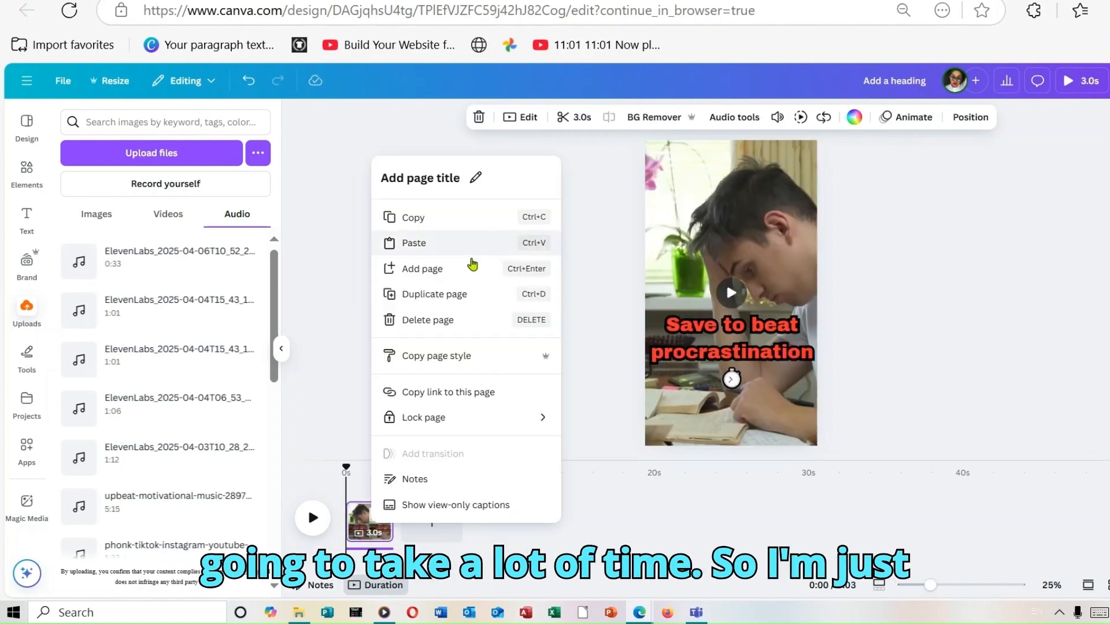
pyautogui.click(458, 321)
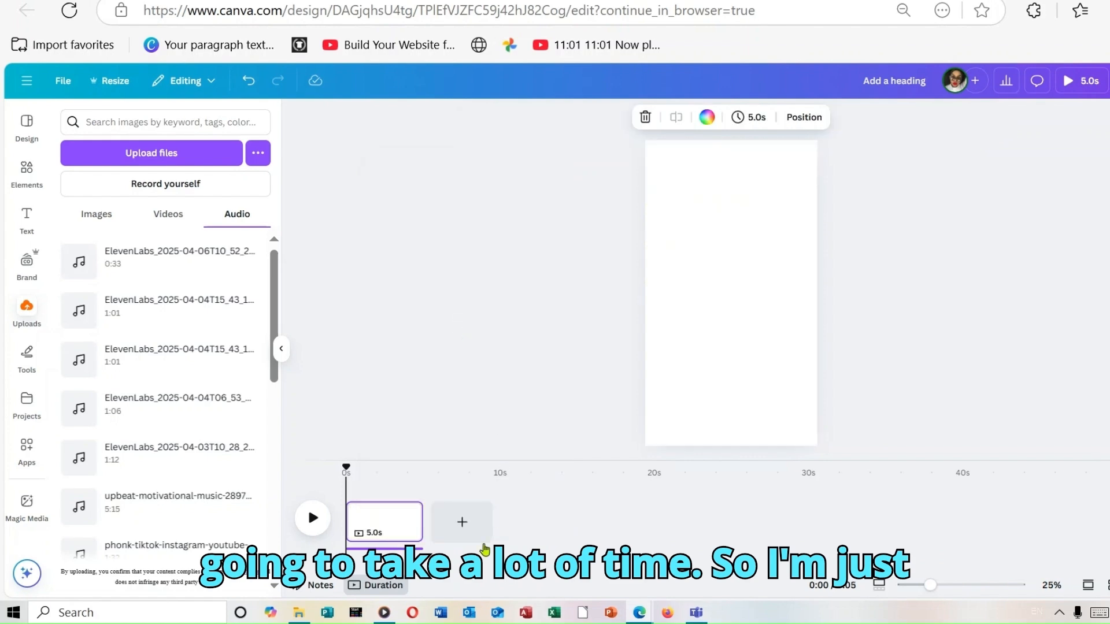
# Delete the old audio track from the Canva timeline and add the newly uploaded 0:33 ElevenLabs audio to the blank page
pyautogui.click(393, 549)
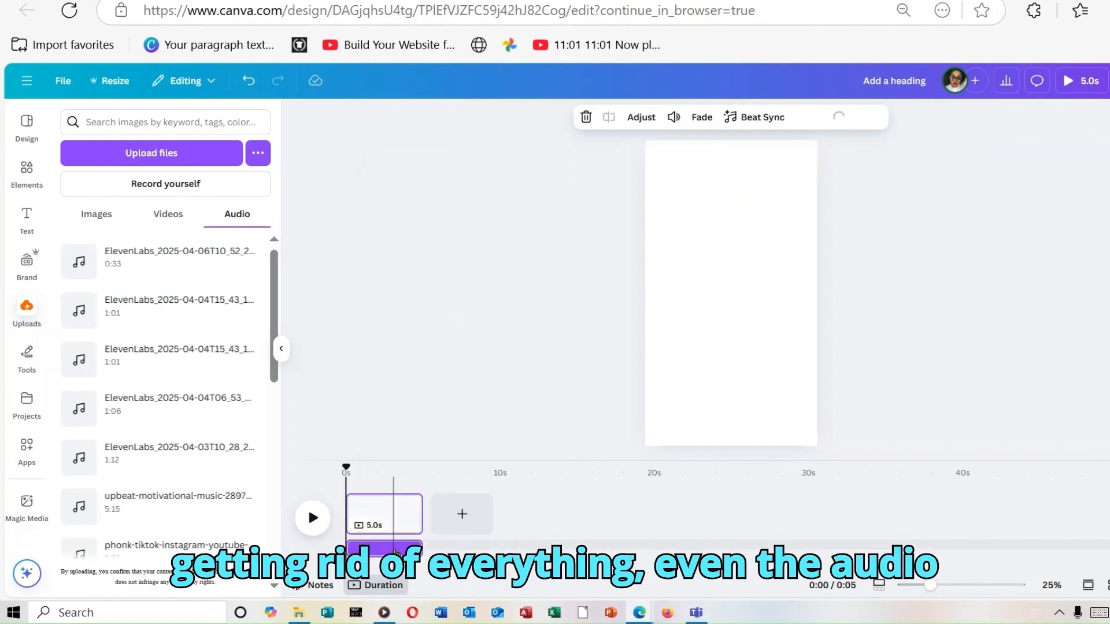
pyautogui.rightClick(395, 550)
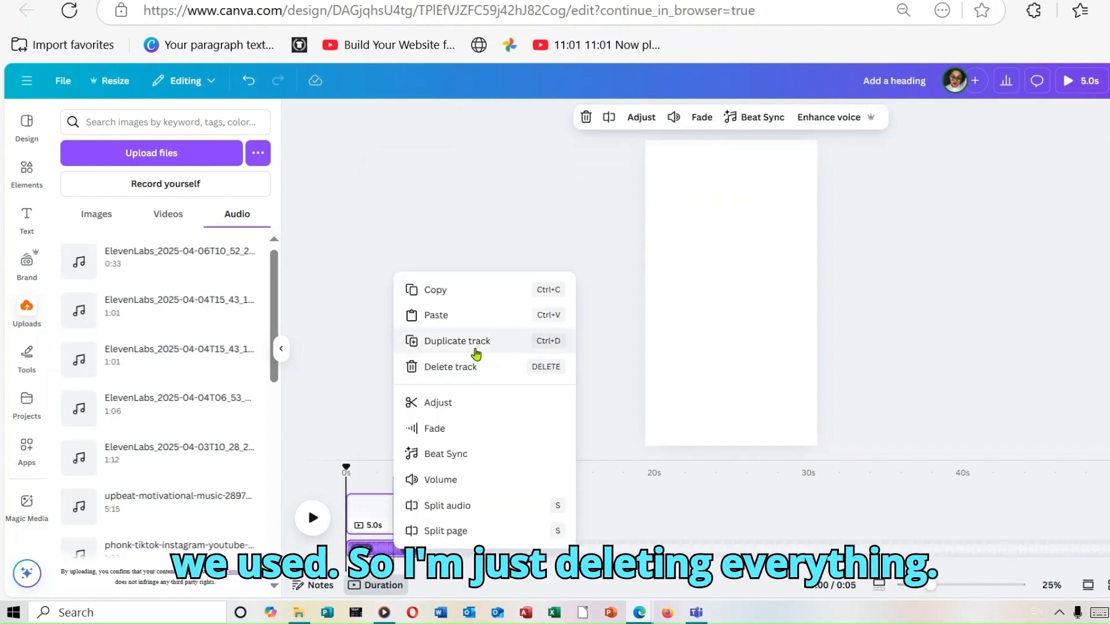
pyautogui.click(463, 368)
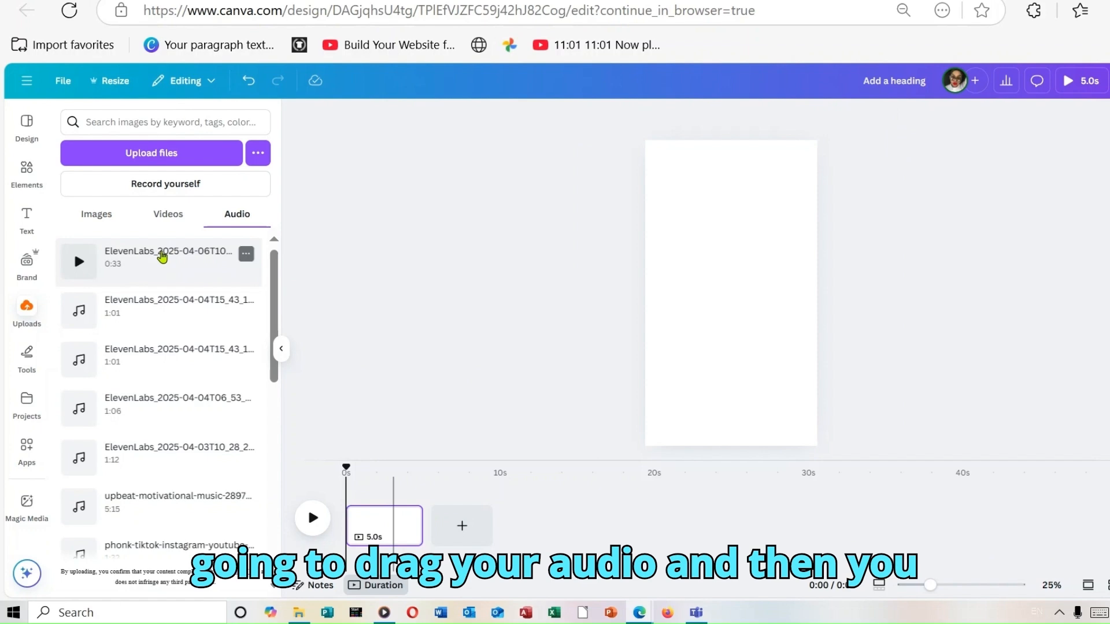
pyautogui.moveTo(162, 257); pyautogui.dragTo(355, 550)
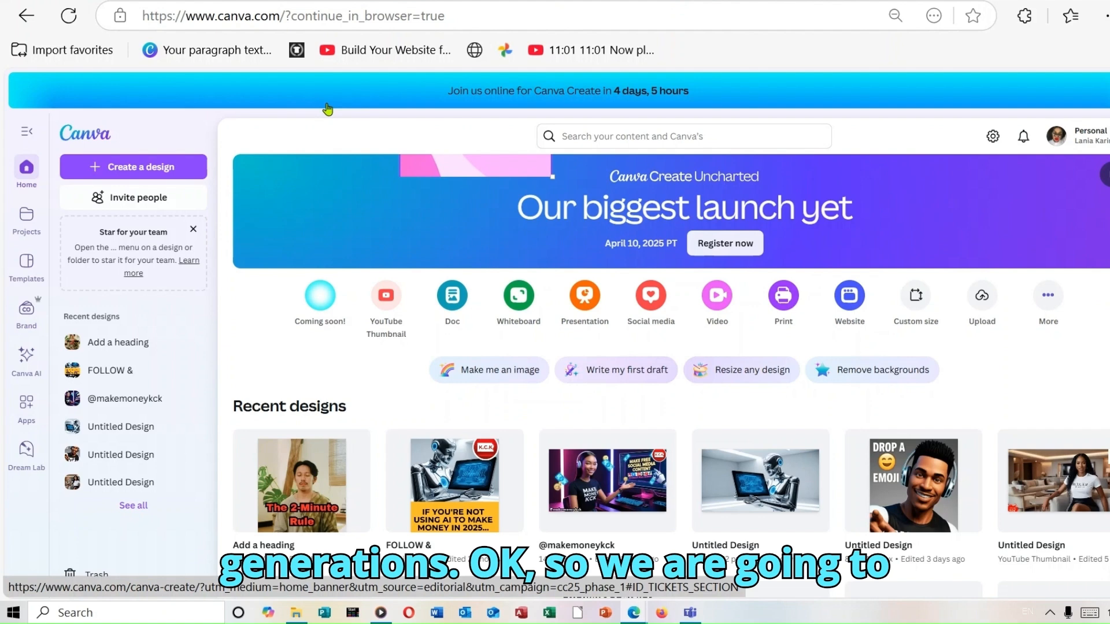
# Open Dream Lab from the Canva home page and set the image aspect ratio to 9:16
pyautogui.click(27, 450)
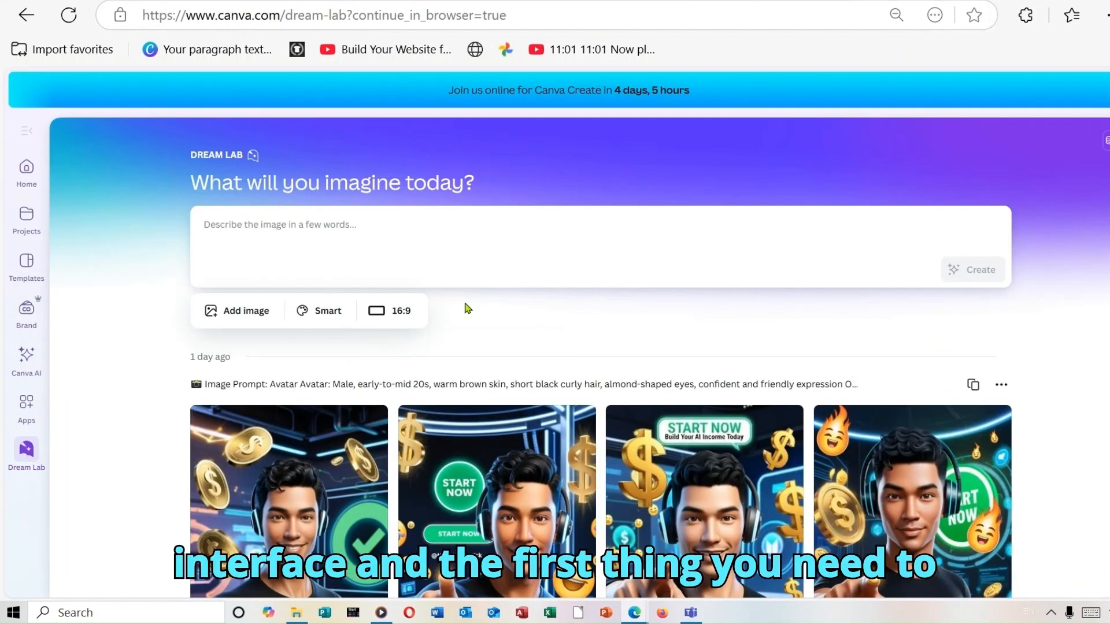
pyautogui.click(411, 311)
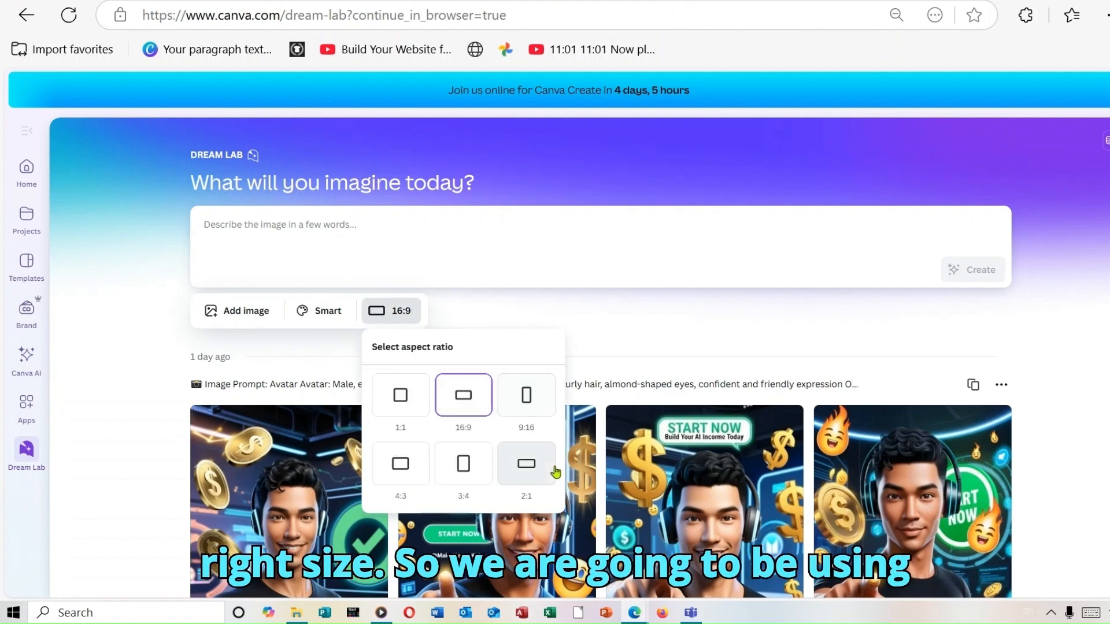
pyautogui.click(527, 397)
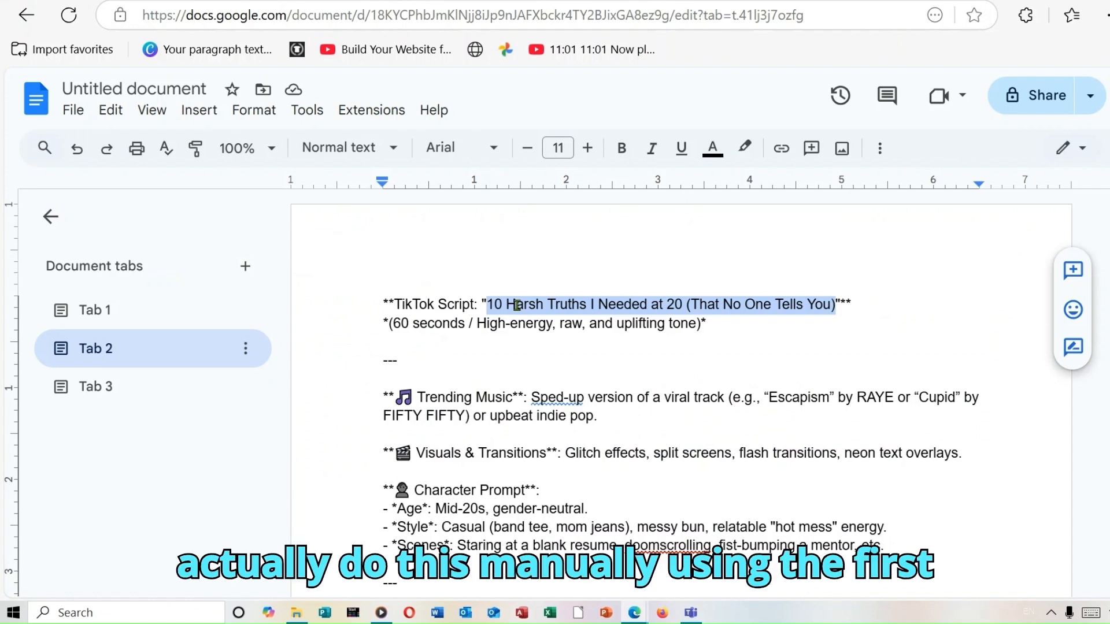
# Copy the title "10 Harsh Truths I Needed at 20 (That No One Tells You)" from the Google Docs script into Canva Dream Lab and generate images
pyautogui.rightClick(554, 305)
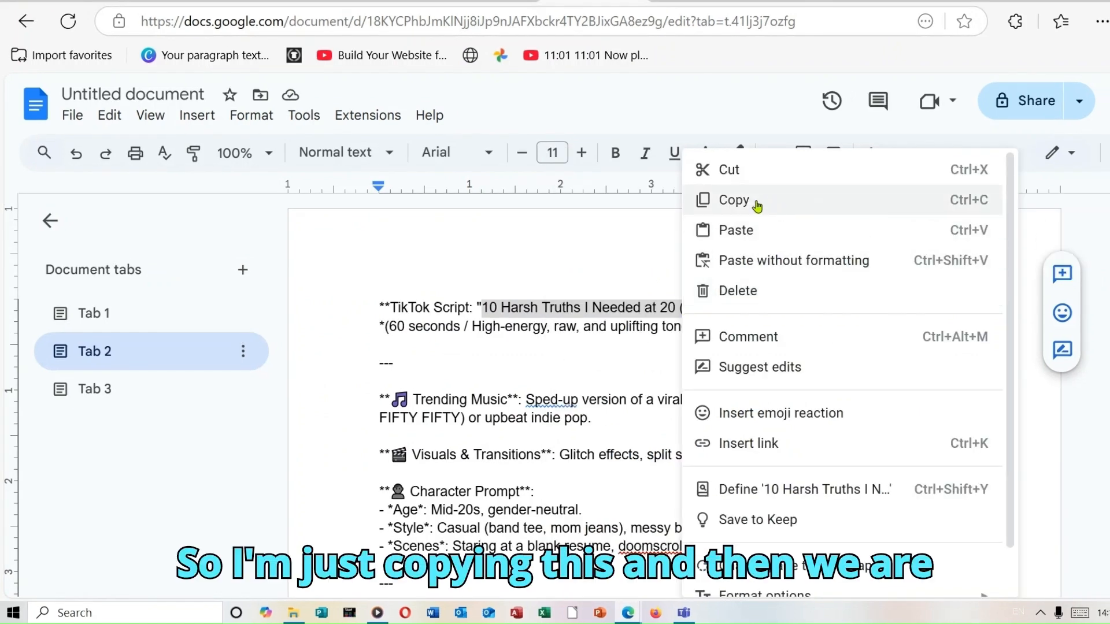
pyautogui.click(758, 204)
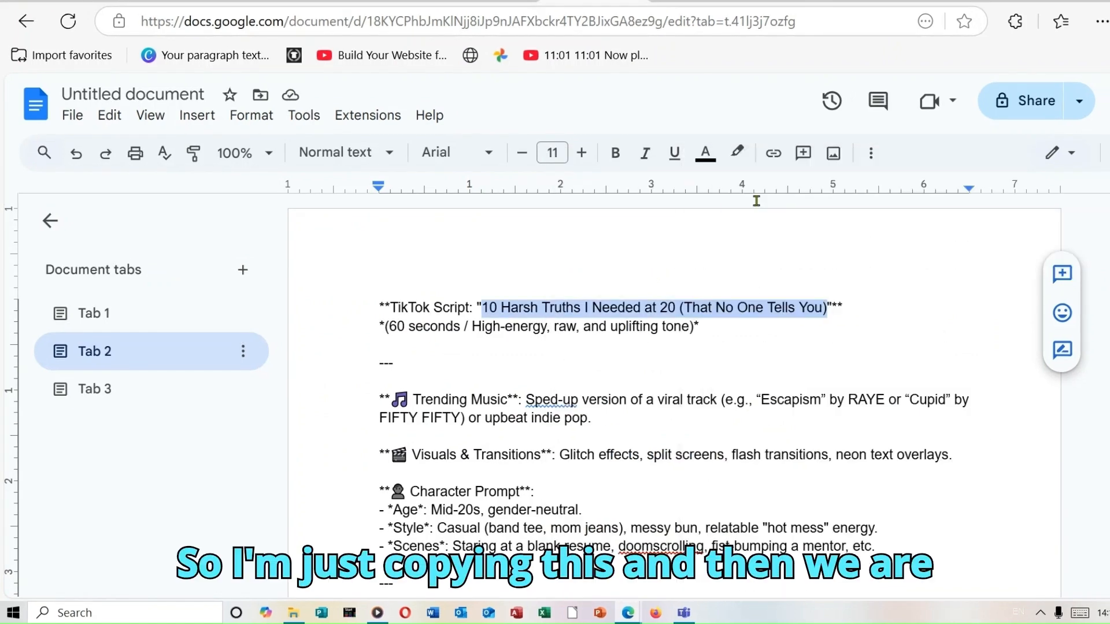
pyautogui.click(907, 5)
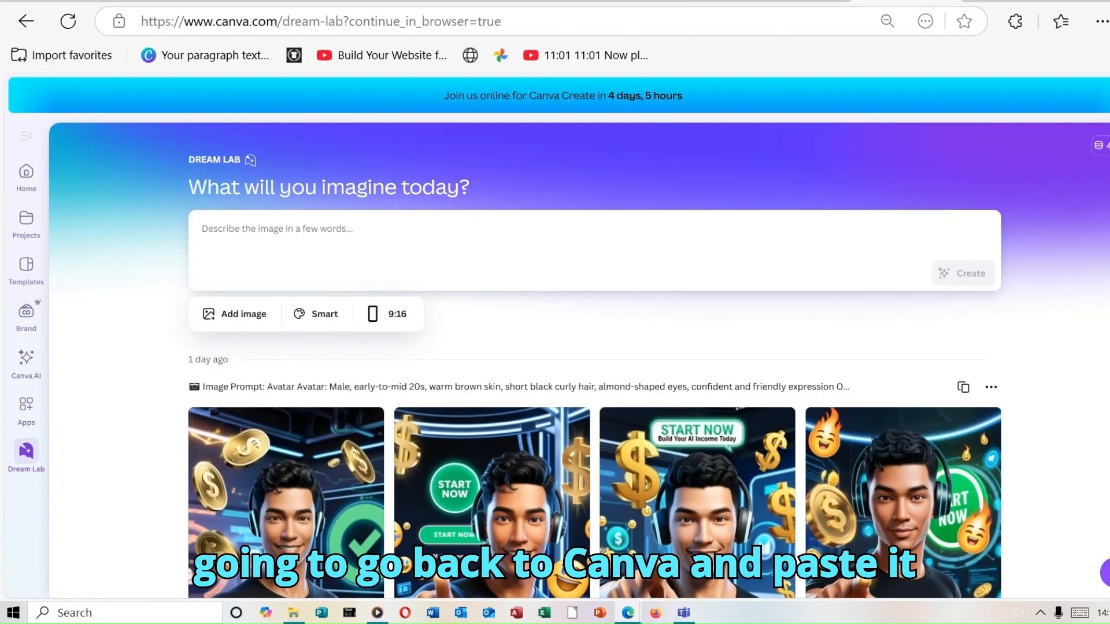
pyautogui.click(359, 226)
pyautogui.rightClick(359, 228)
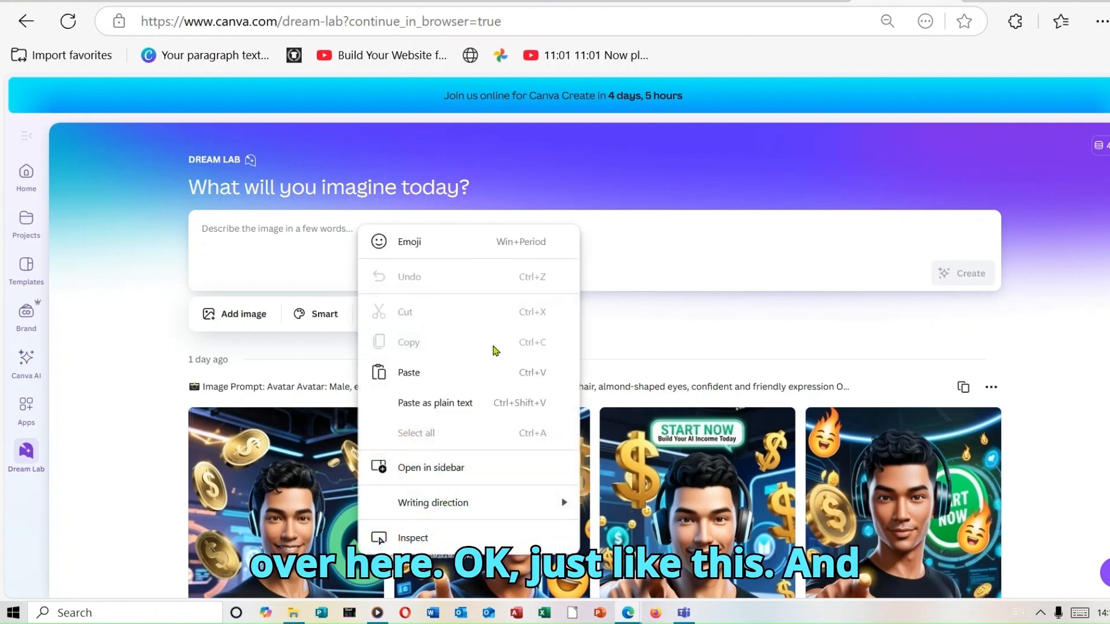
pyautogui.click(448, 373)
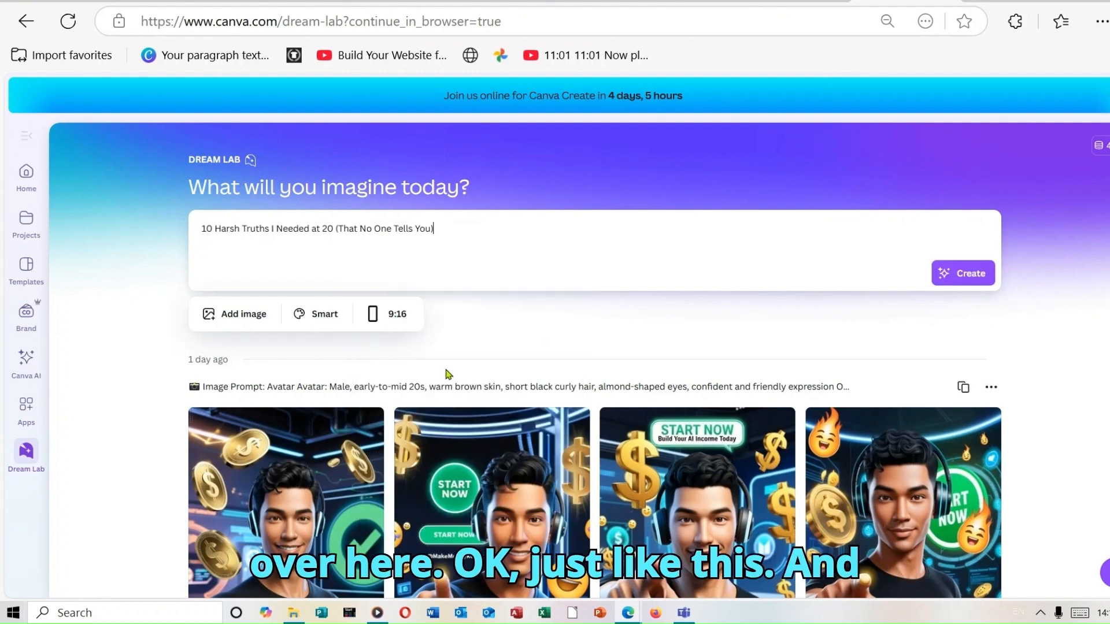
pyautogui.click(965, 275)
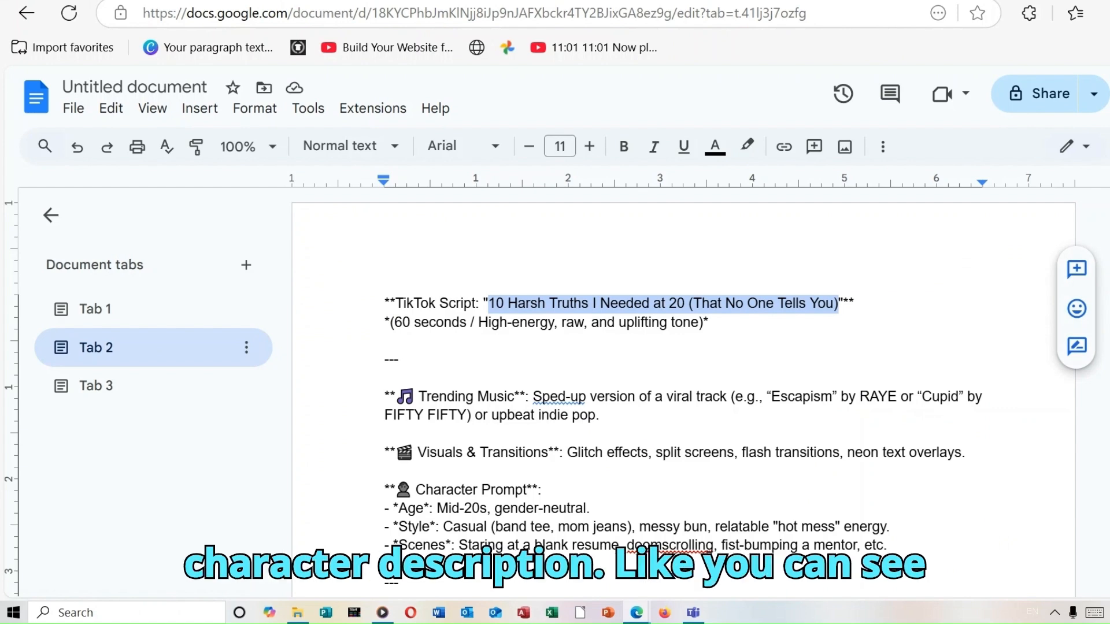
# Replace the Dream Lab prompt with the Age, Style and Scenes lines copied from the Character Prompt section of the Google Docs script
pyautogui.scroll(-3, 959, 411)
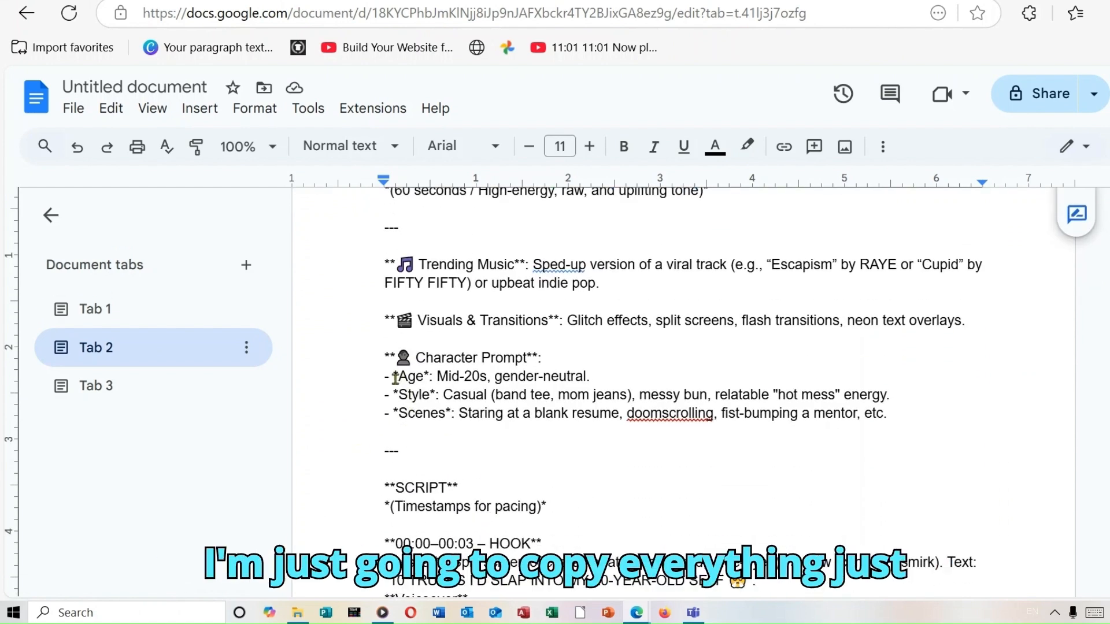
pyautogui.moveTo(389, 378); pyautogui.dragTo(901, 420)
pyautogui.rightClick(794, 411)
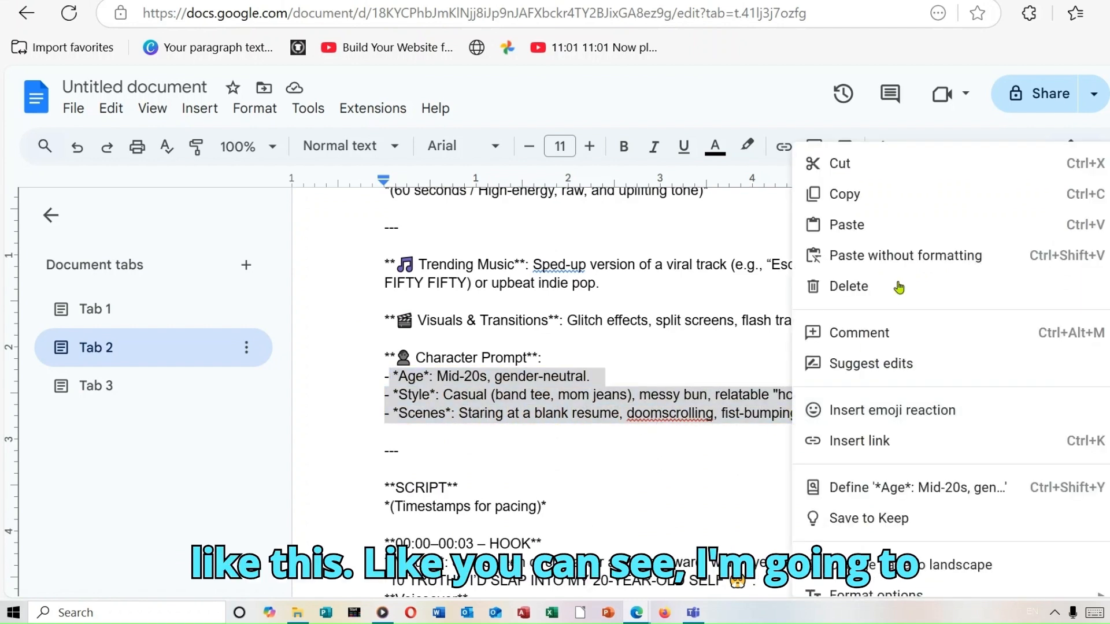
pyautogui.click(874, 197)
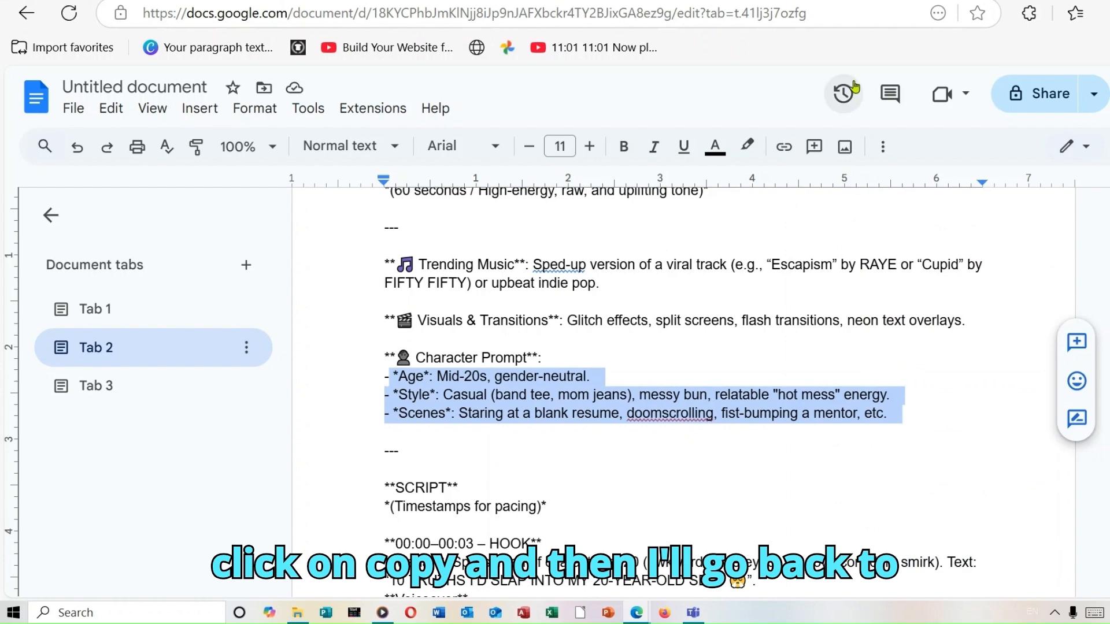
pyautogui.click(463, 0)
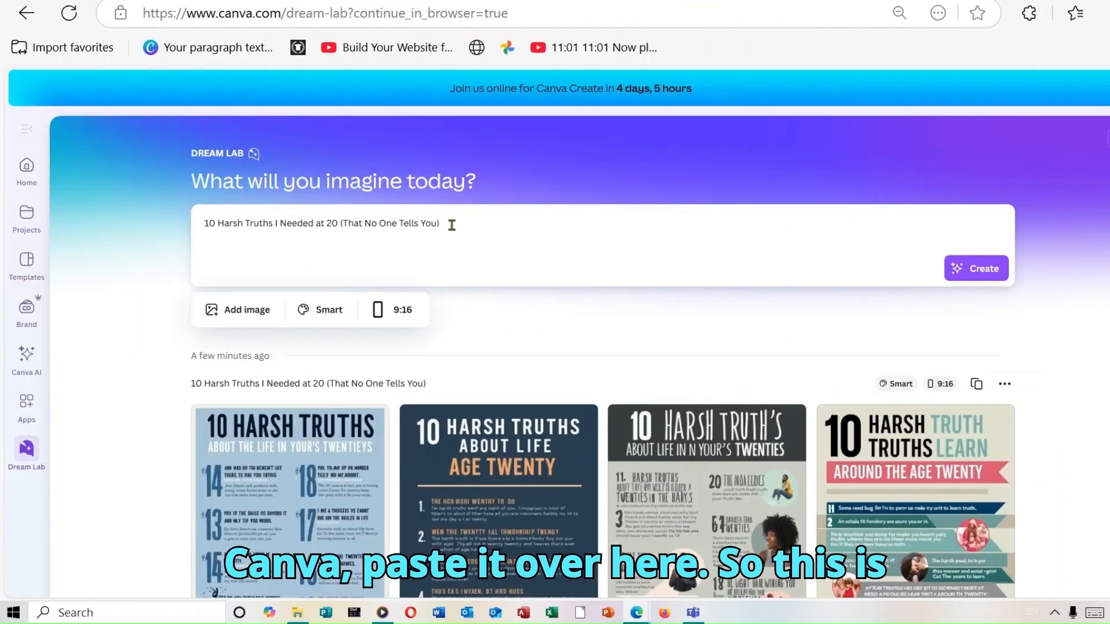
pyautogui.moveTo(451, 225); pyautogui.dragTo(131, 232)
pyautogui.press('BackSpace')
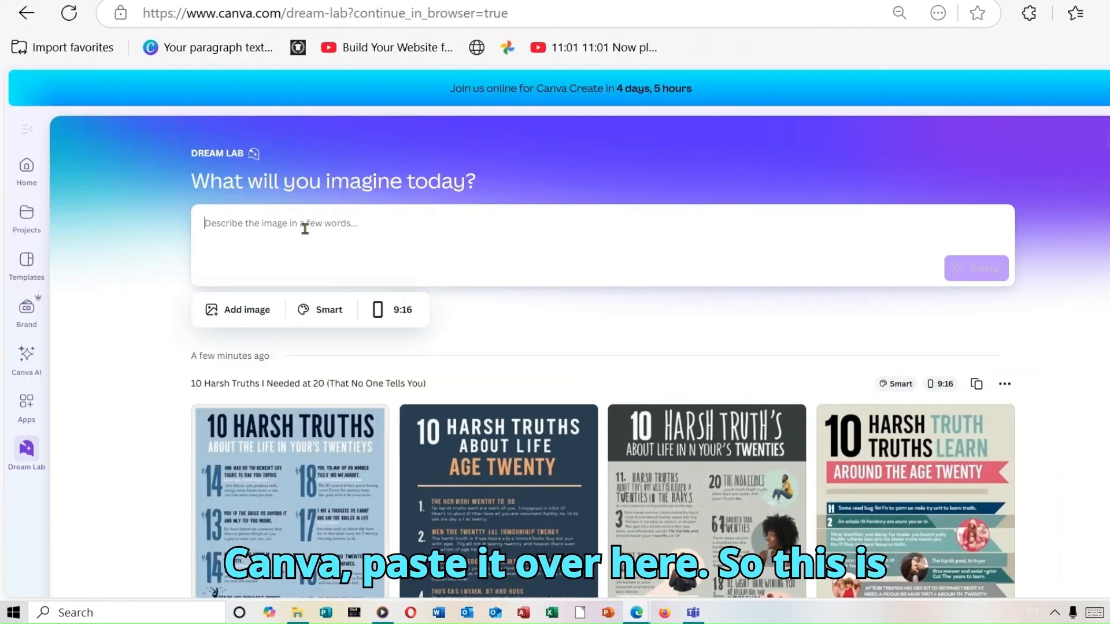
pyautogui.rightClick(276, 230)
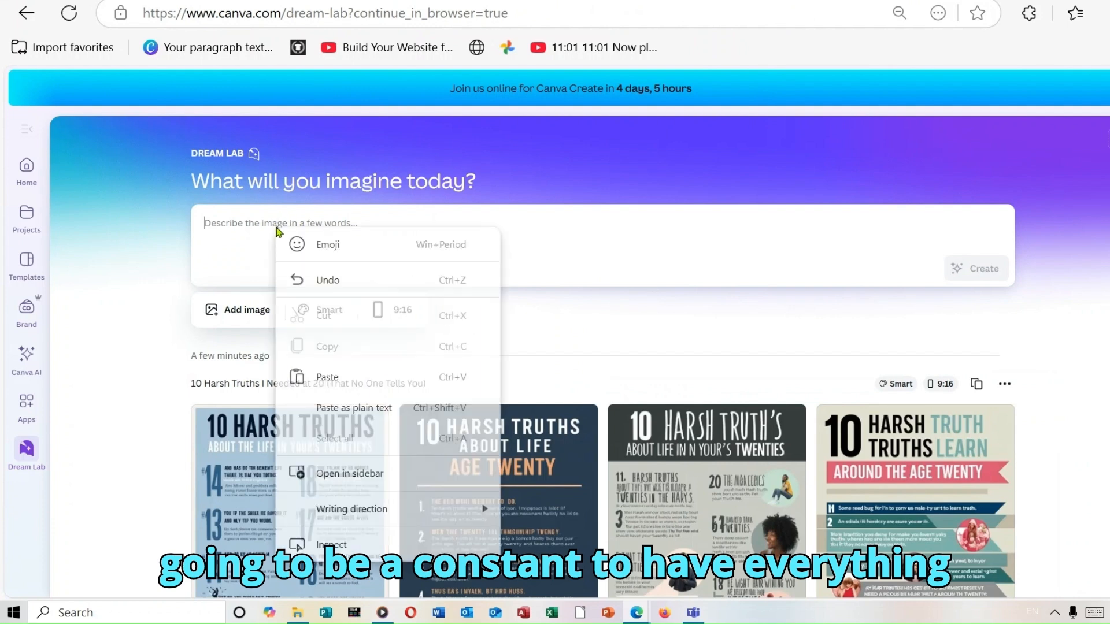
pyautogui.click(382, 389)
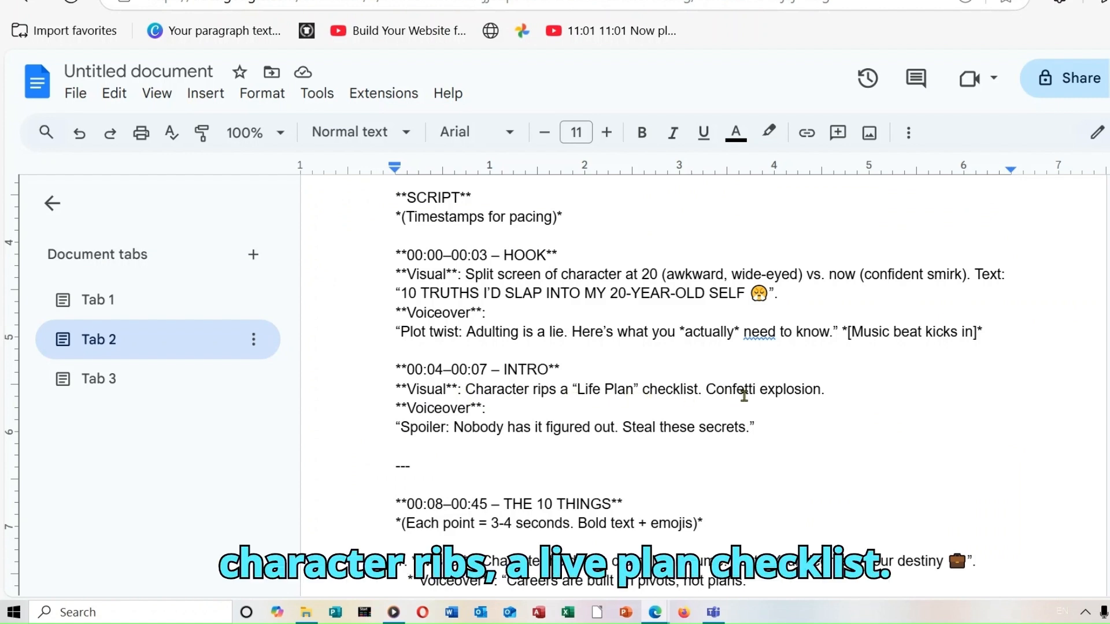
# Copy the intro visual "Character rips a “Life Plan” checklist. Confetti explosion." from the script and add it below the Scenes line in the Dream Lab prompt
pyautogui.moveTo(467, 389); pyautogui.dragTo(814, 394)
pyautogui.rightClick(804, 394)
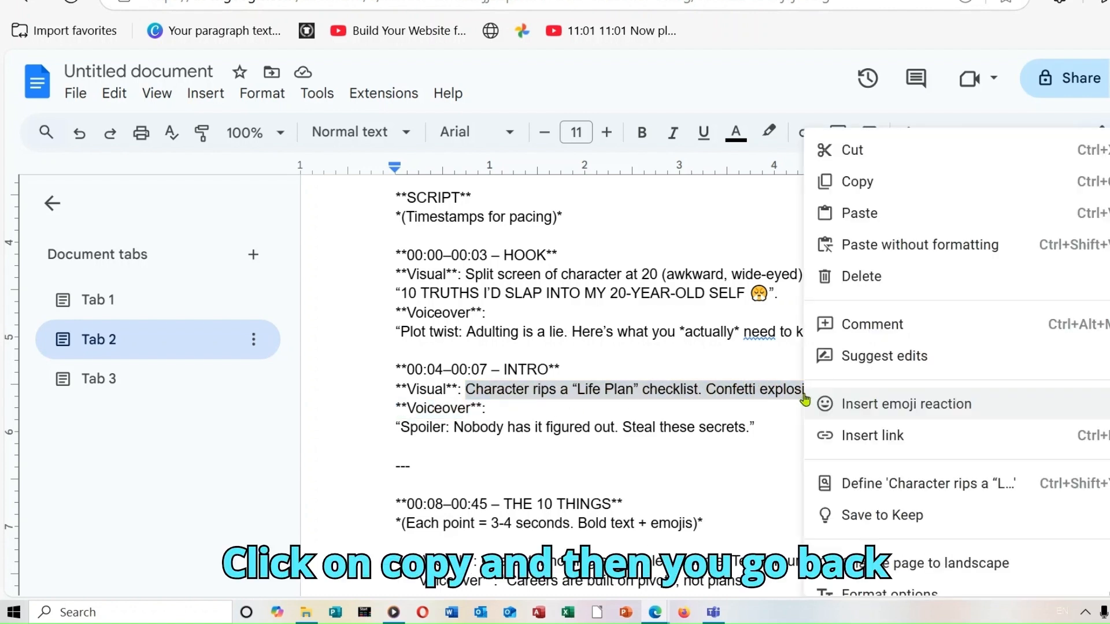
pyautogui.click(901, 197)
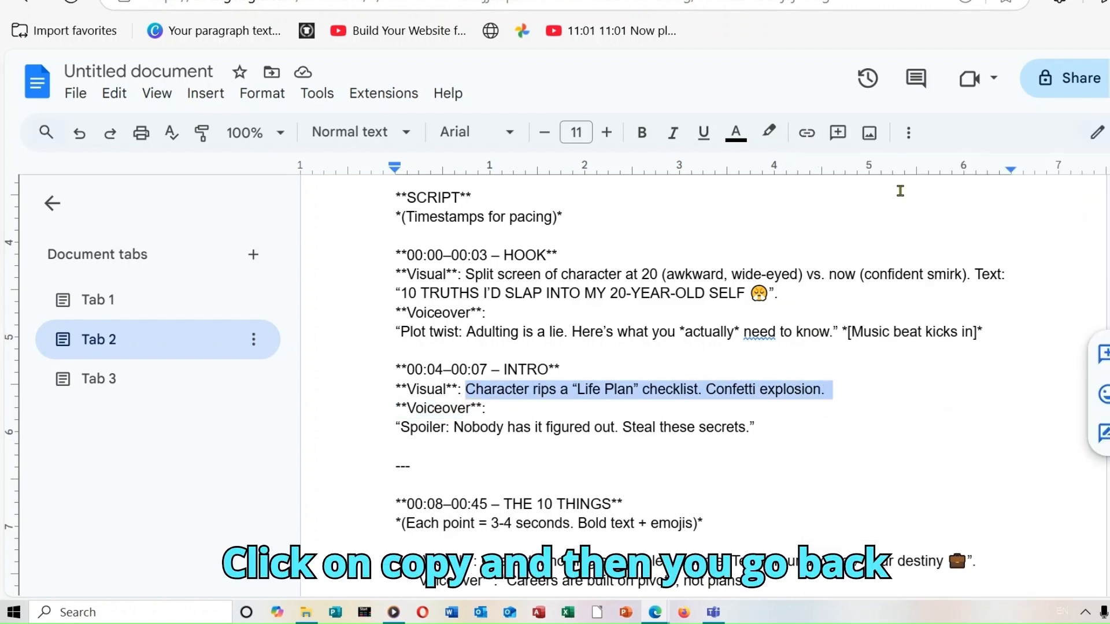
pyautogui.hotkey('ctrl', 'Tab')
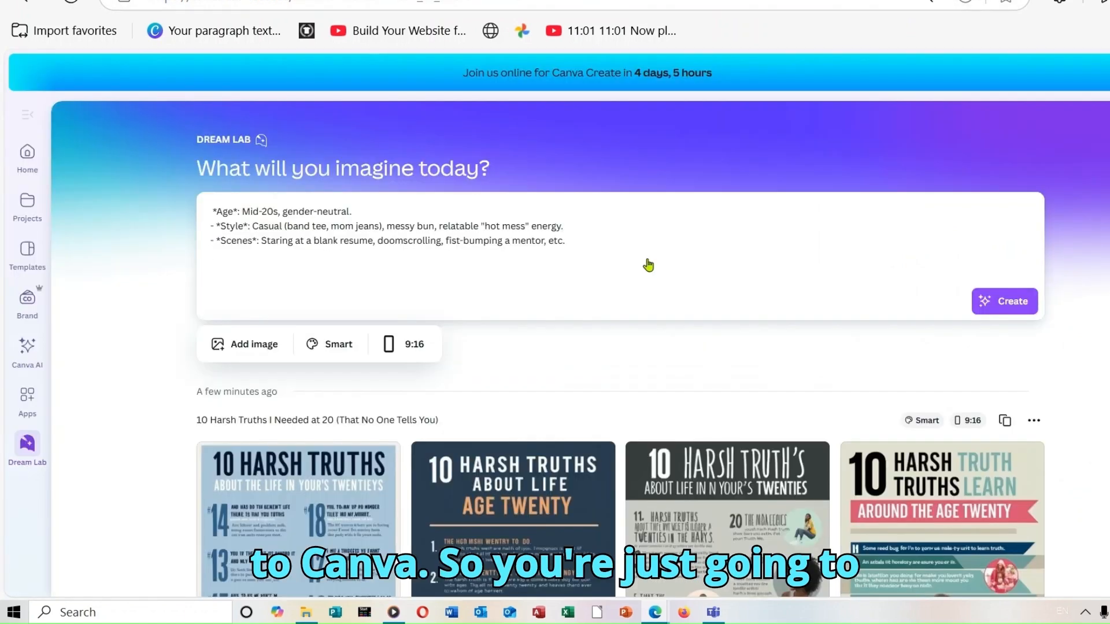
pyautogui.rightClick(240, 257)
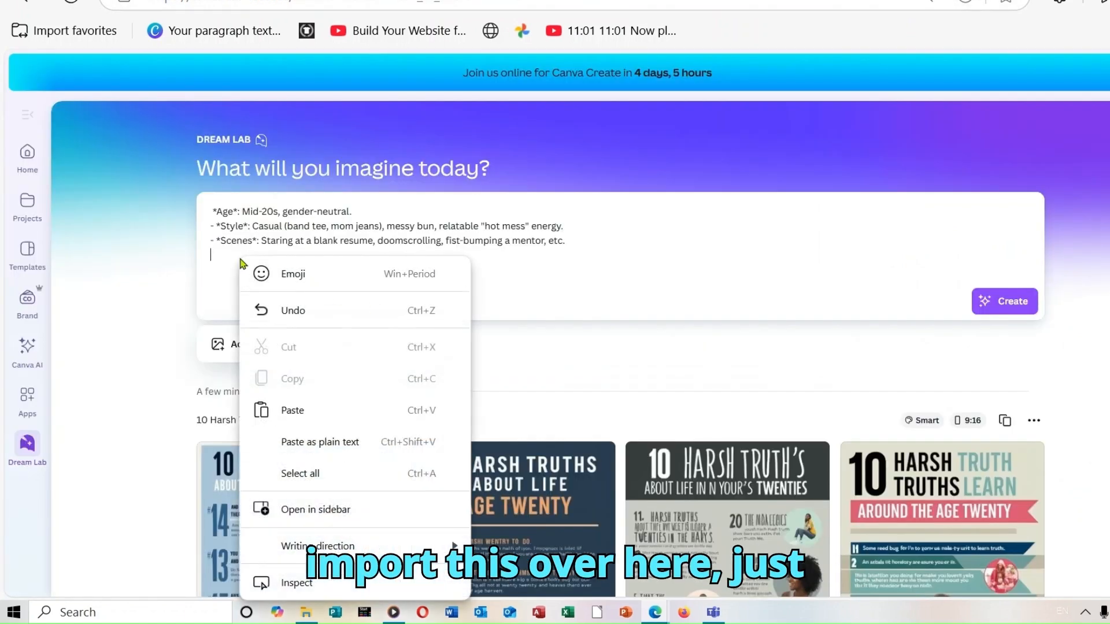
pyautogui.click(307, 411)
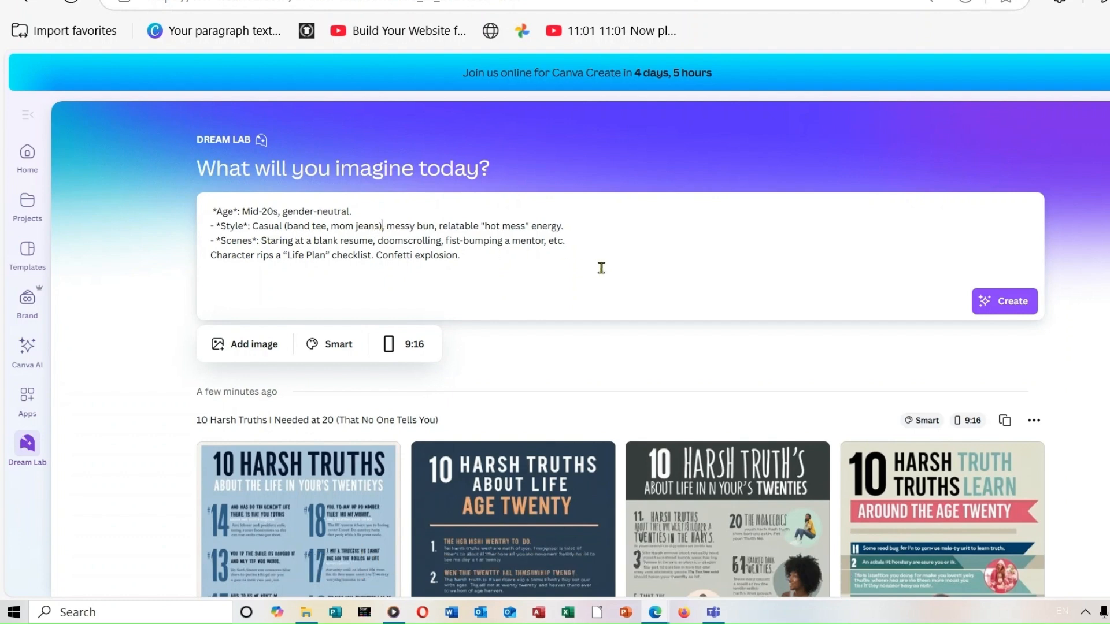
# Remove the original scene description so the "Life Plan" text directly follows the Scenes label, and generate the images
pyautogui.moveTo(573, 243); pyautogui.dragTo(269, 239)
pyautogui.press('BackSpace')
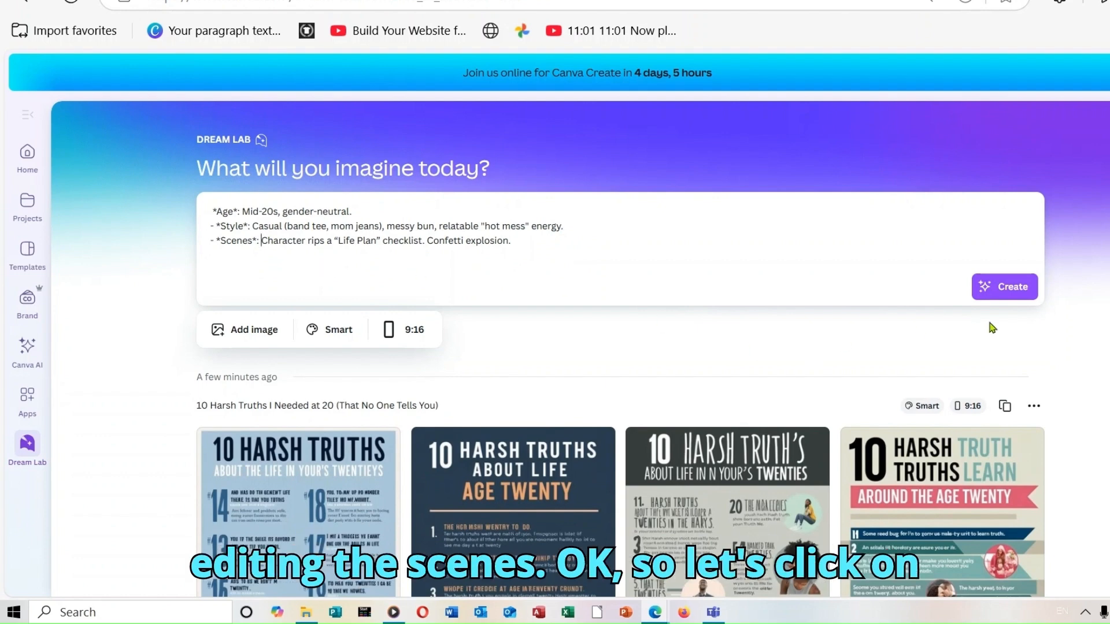
pyautogui.click(1017, 288)
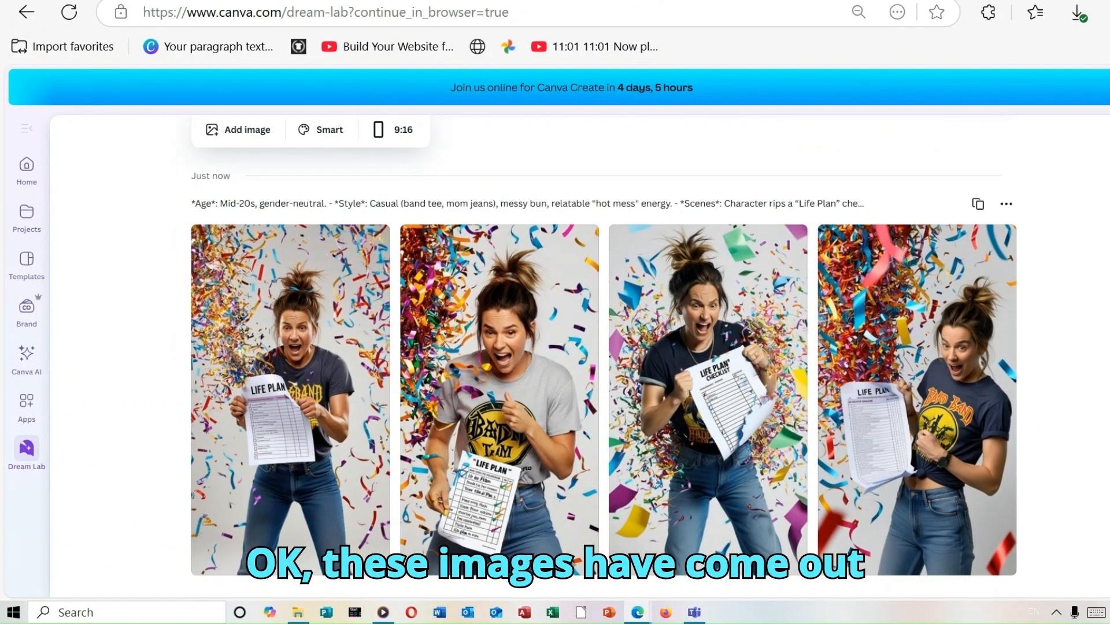
# Review the four generated "Life Plan" images and download the third one
pyautogui.scroll(-2, 604, 347)
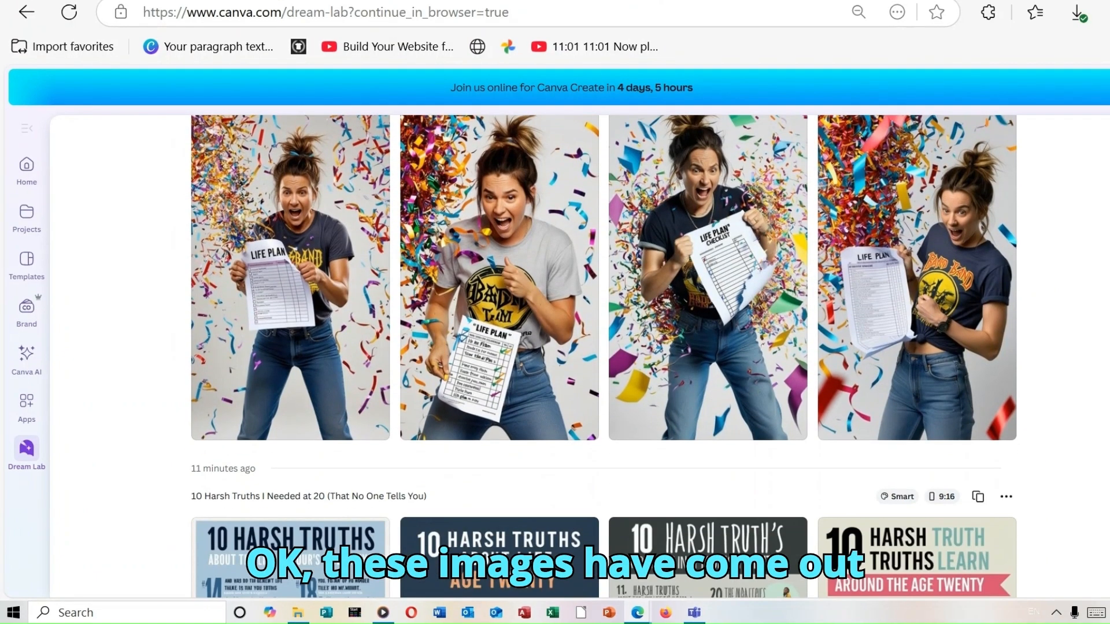
pyautogui.scroll(1, 604, 347)
pyautogui.scroll(1, 605, 347)
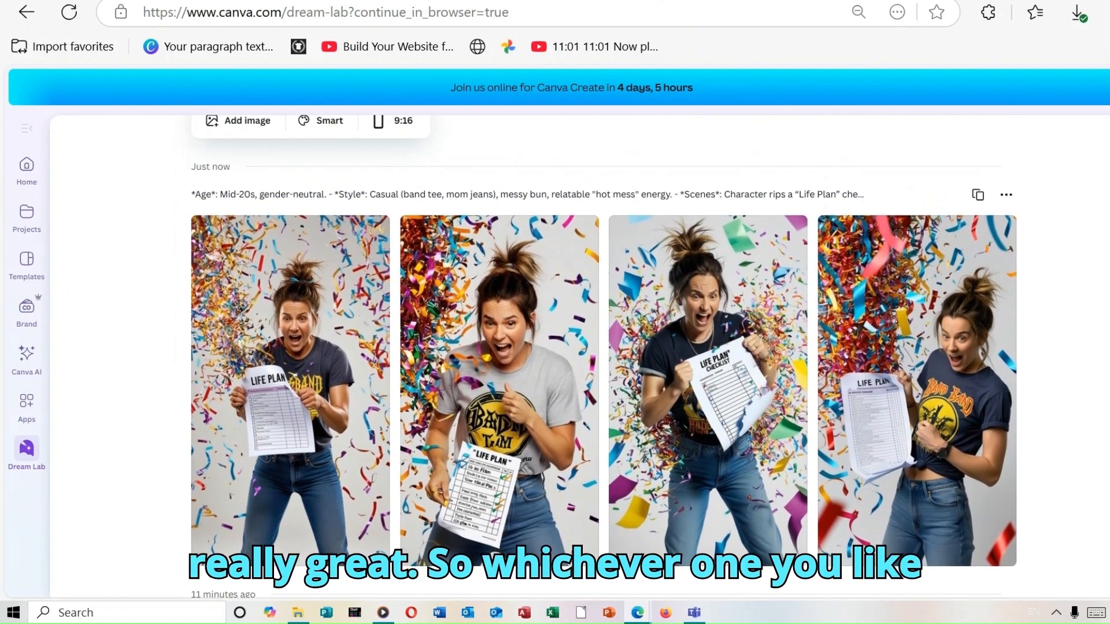
pyautogui.moveTo(663, 446)
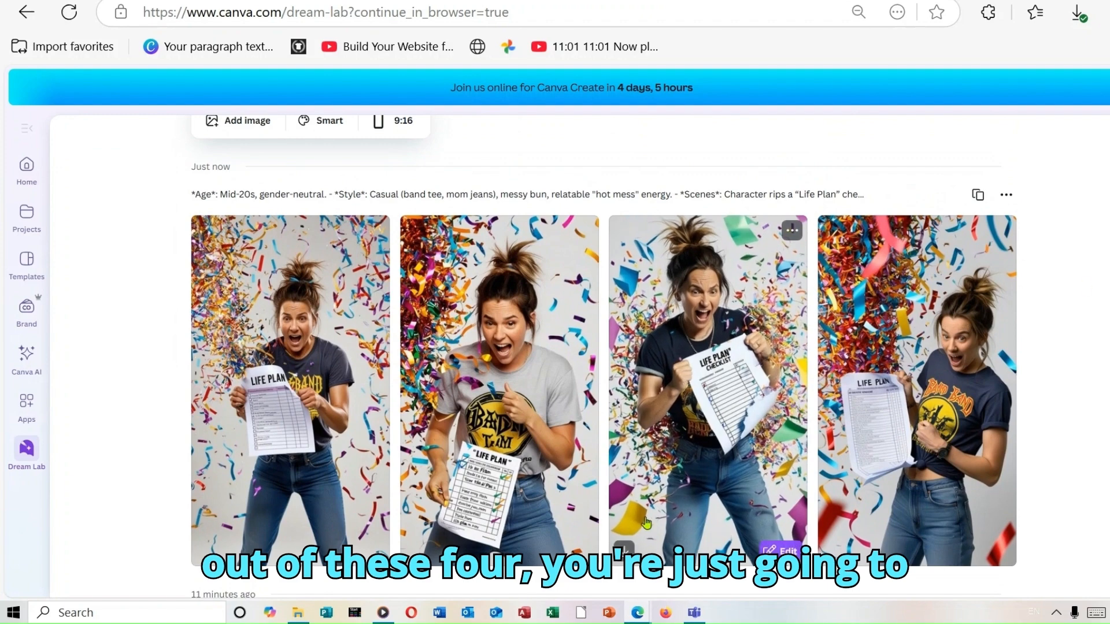
pyautogui.click(625, 551)
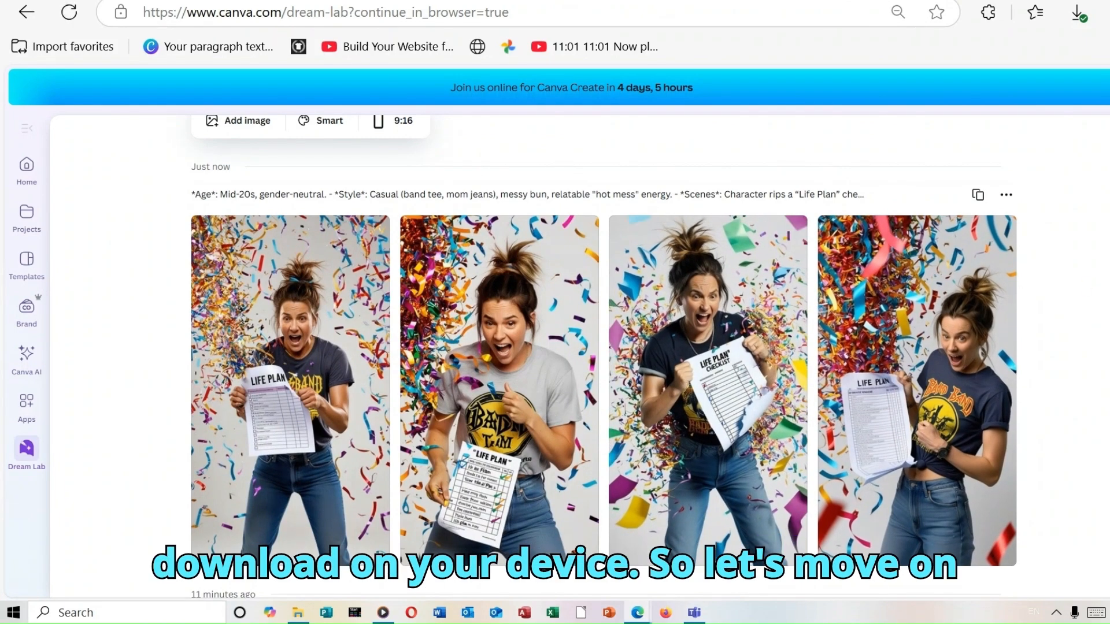
# Copy the first point's visual "Character holding a crumpled resume. Text: “Your degree ≠ your destiny 💼”" from the Google Docs script
pyautogui.scroll(2, 605, 356)
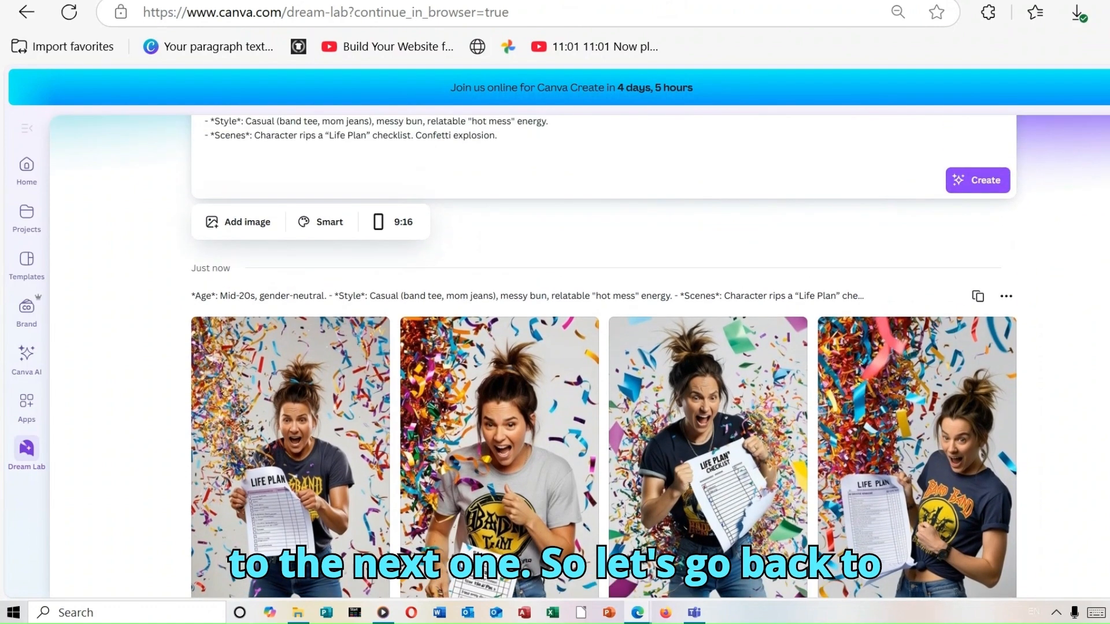
pyautogui.scroll(1, 580, 356)
pyautogui.hotkey('ctrl', 'Tab')
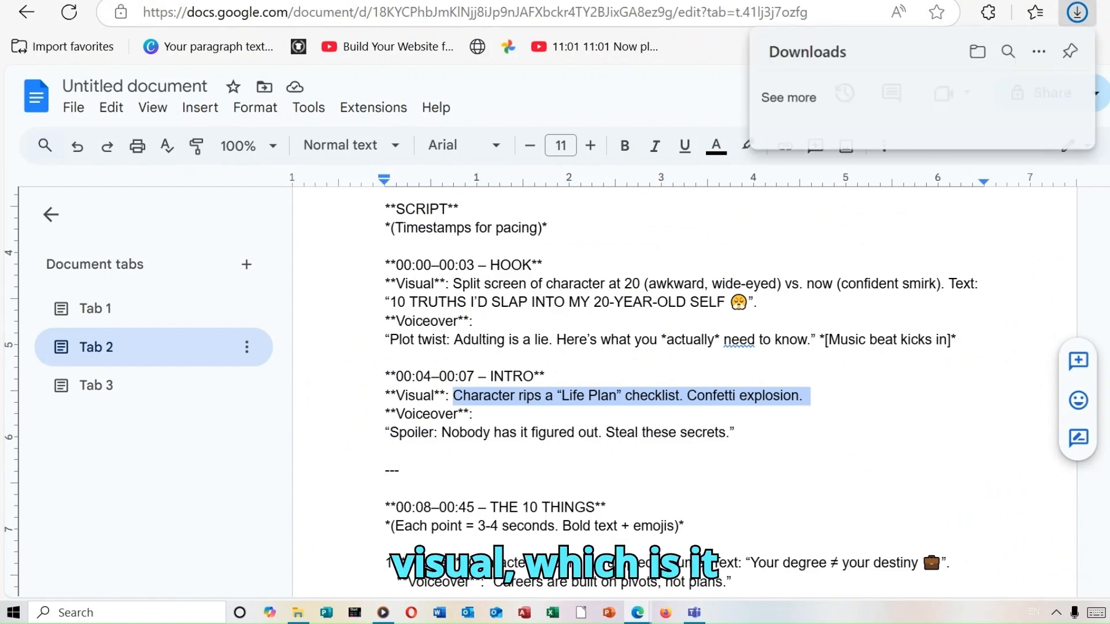
pyautogui.scroll(-4, 685, 382)
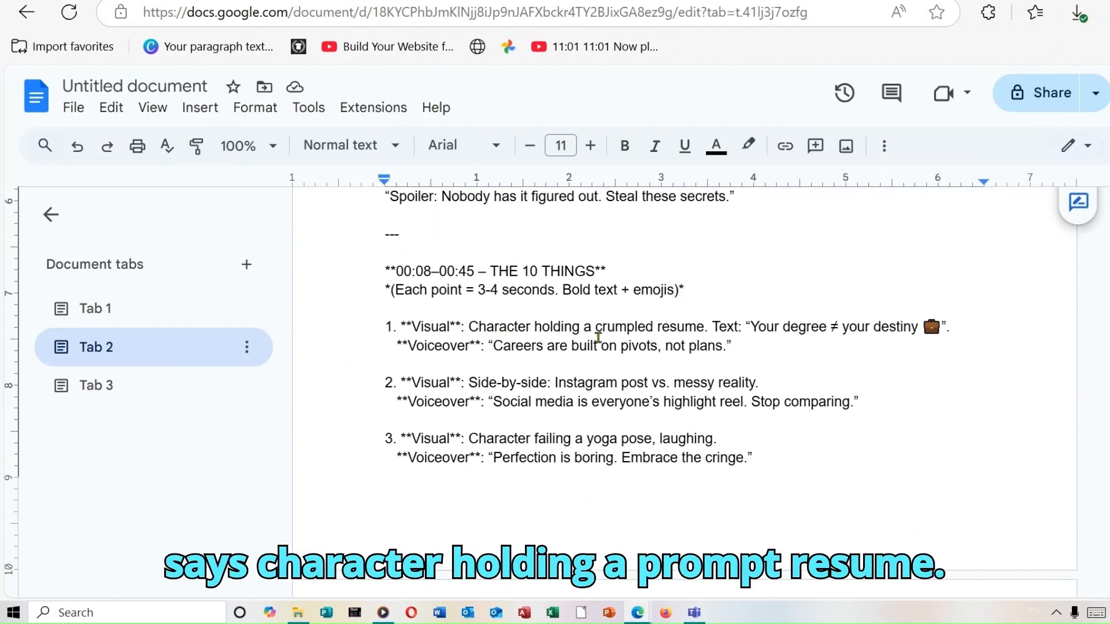
pyautogui.moveTo(469, 326); pyautogui.dragTo(942, 323)
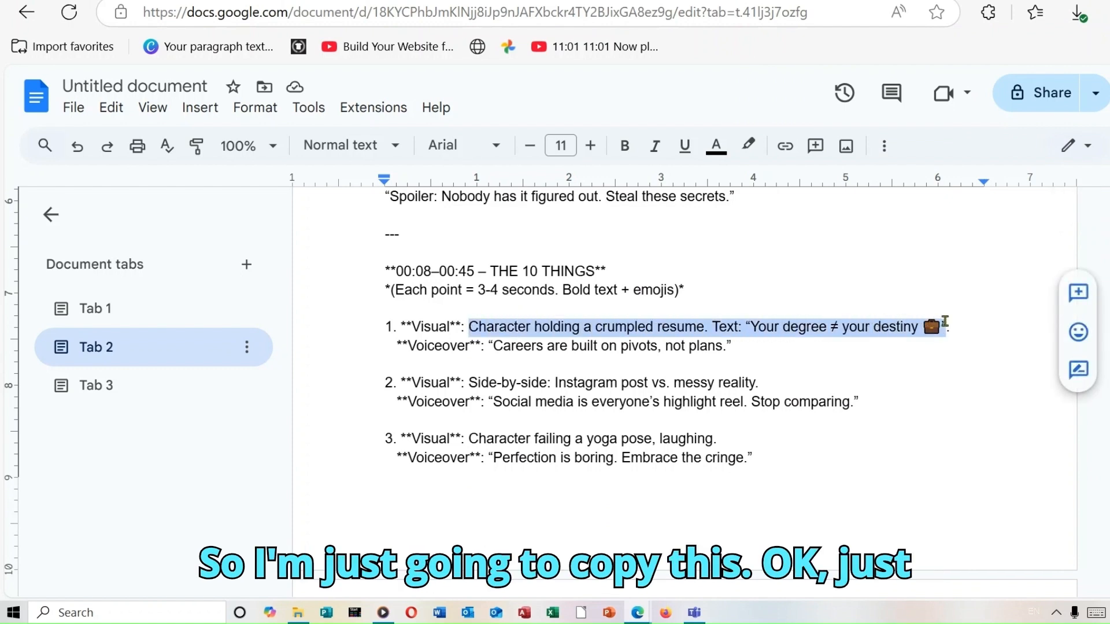
pyautogui.rightClick(891, 326)
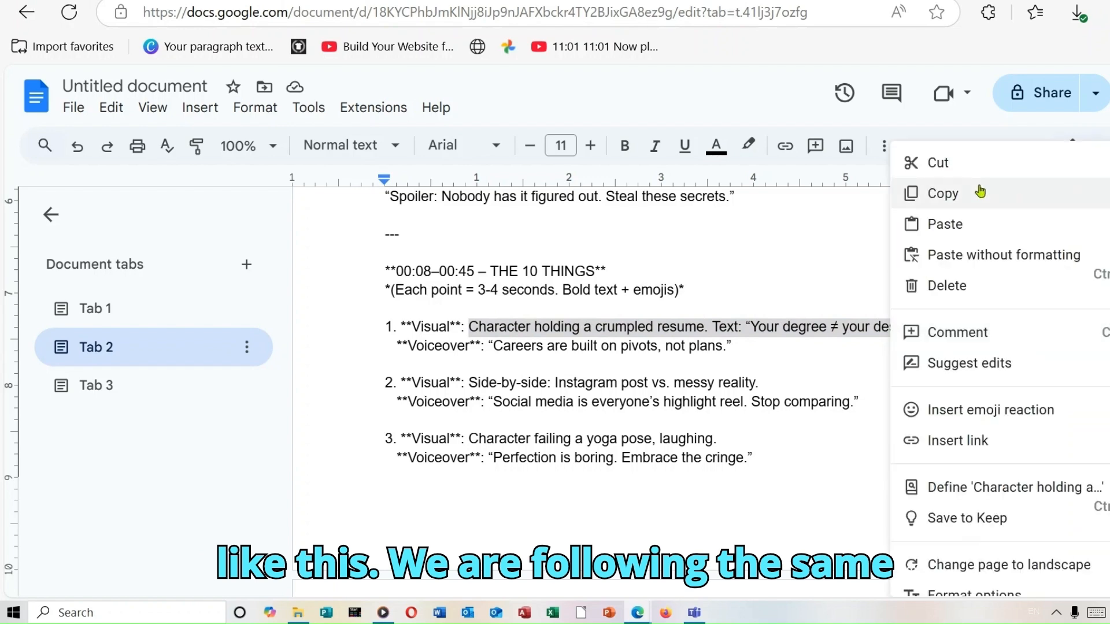
pyautogui.click(951, 201)
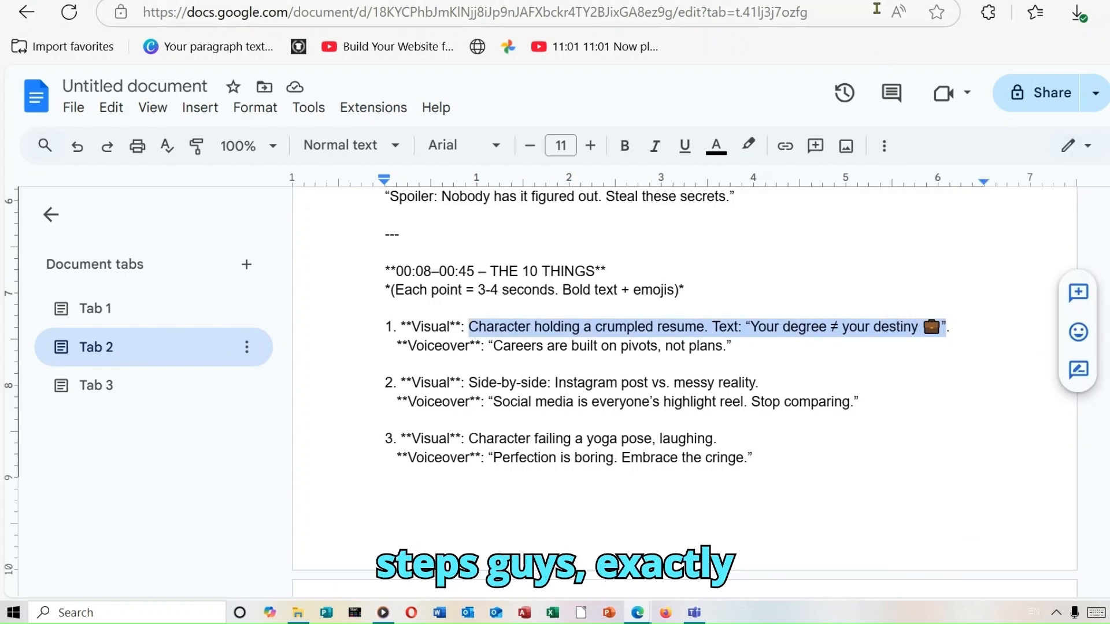
# Replace the "Life Plan" text after the Scenes label in the Dream Lab prompt with the copied crumpled-resume visual, and generate the images
pyautogui.click(925, 1)
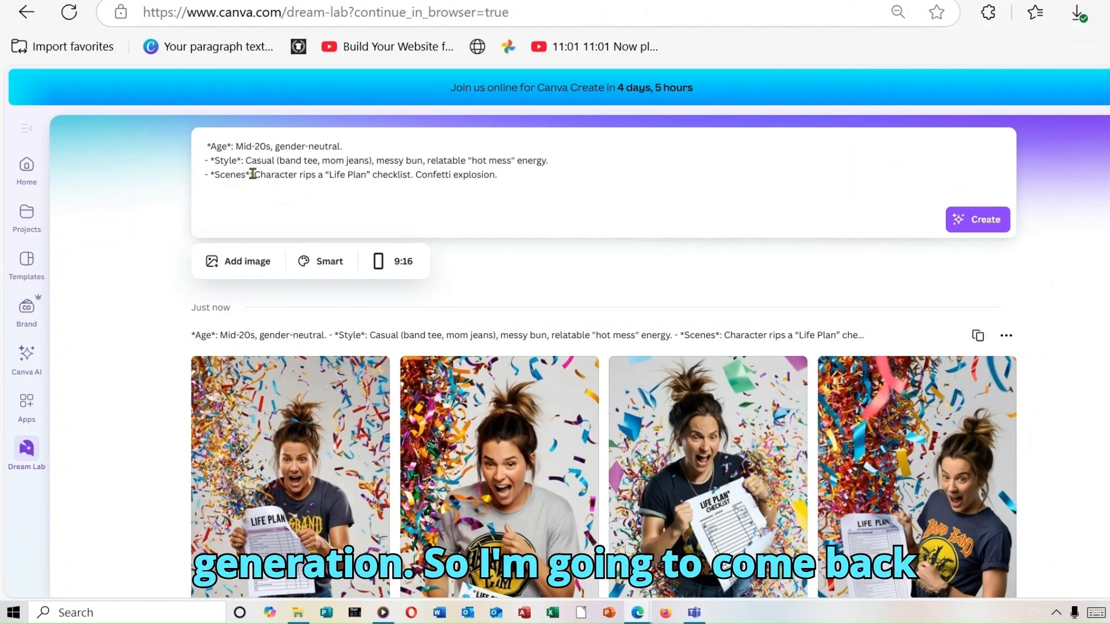
pyautogui.moveTo(253, 174); pyautogui.dragTo(506, 180)
pyautogui.rightClick(456, 177)
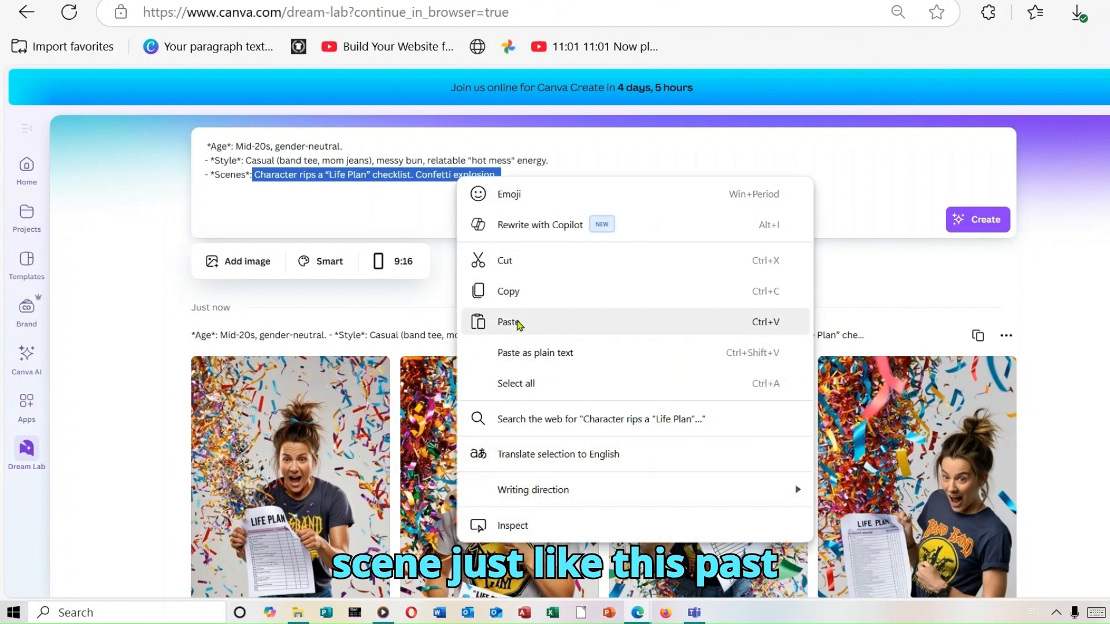
pyautogui.click(520, 322)
pyautogui.click(975, 222)
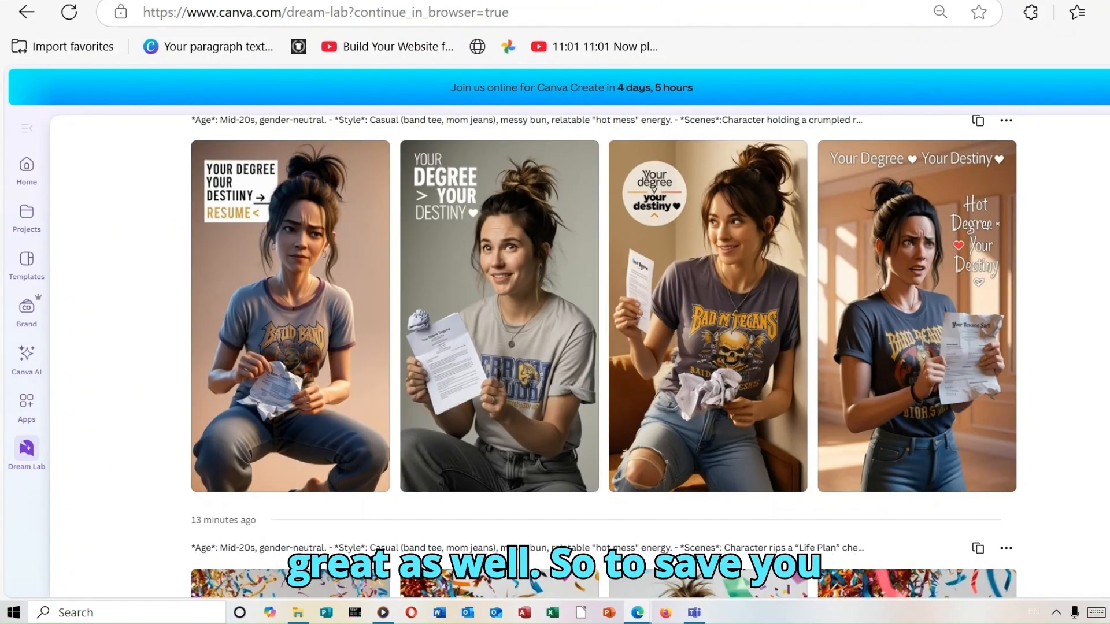
# Review all the generated Dream Lab images, from the crumpled resume set through the Instagram, yoga, dating app and melting clock sets
pyautogui.scroll(5, 605, 356)
pyautogui.scroll(4, 605, 356)
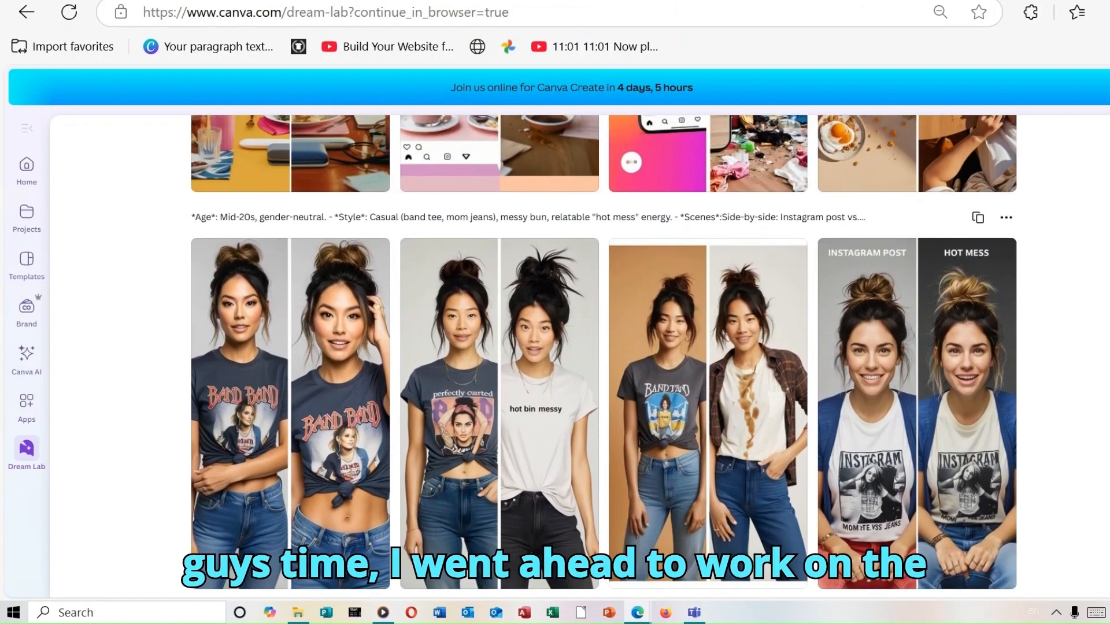
pyautogui.scroll(5, 604, 356)
pyautogui.scroll(5, 604, 356)
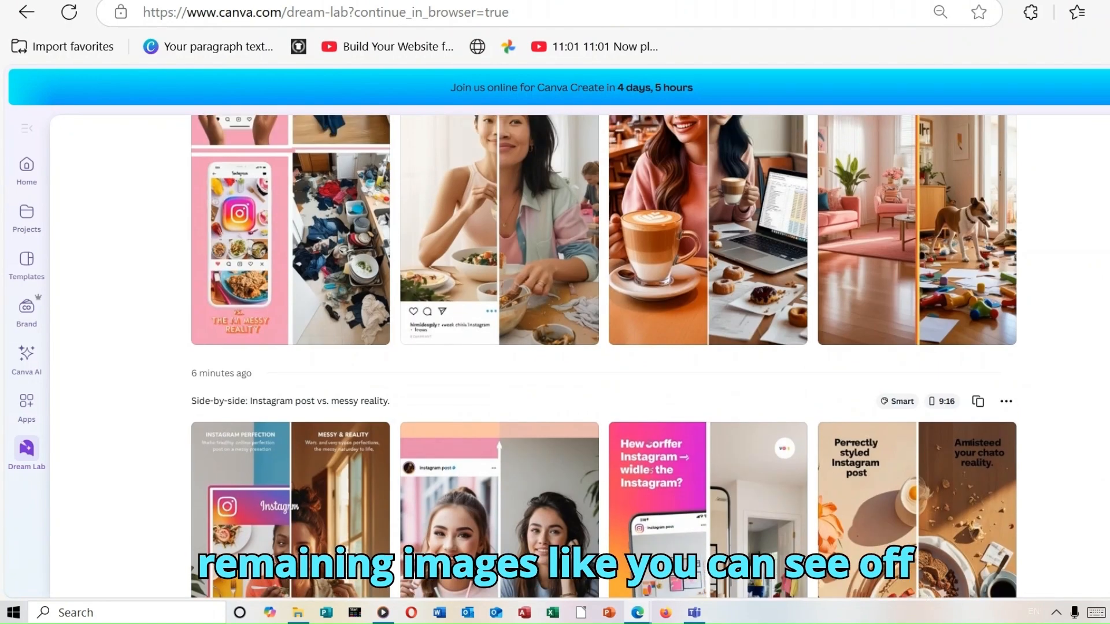
pyautogui.scroll(6, 604, 357)
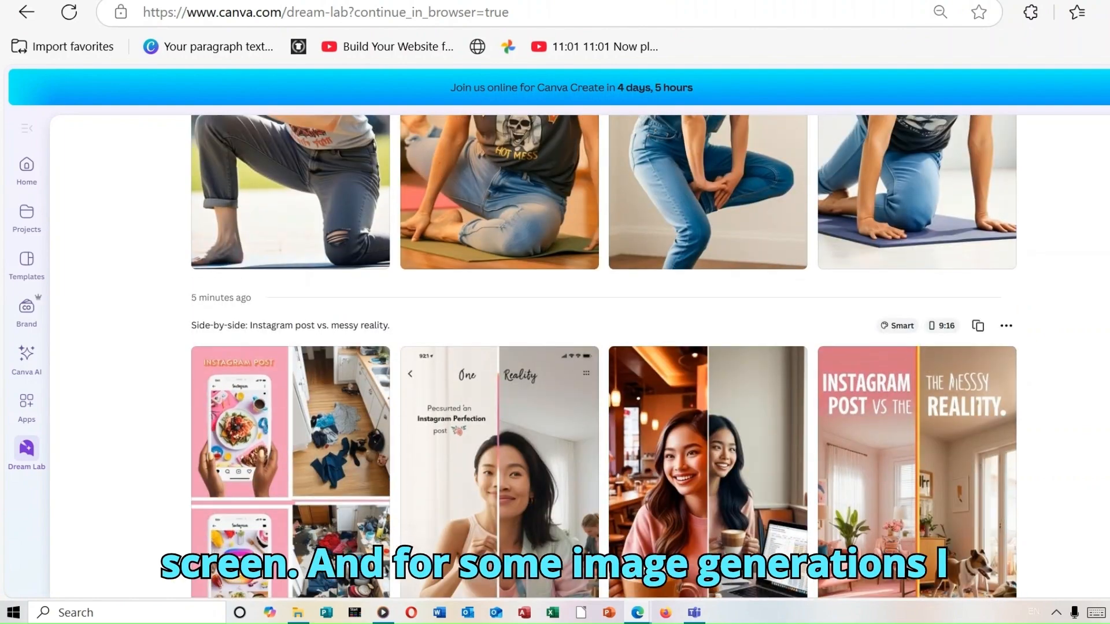
pyautogui.scroll(7, 604, 356)
pyautogui.scroll(2, 605, 356)
pyautogui.scroll(6, 605, 357)
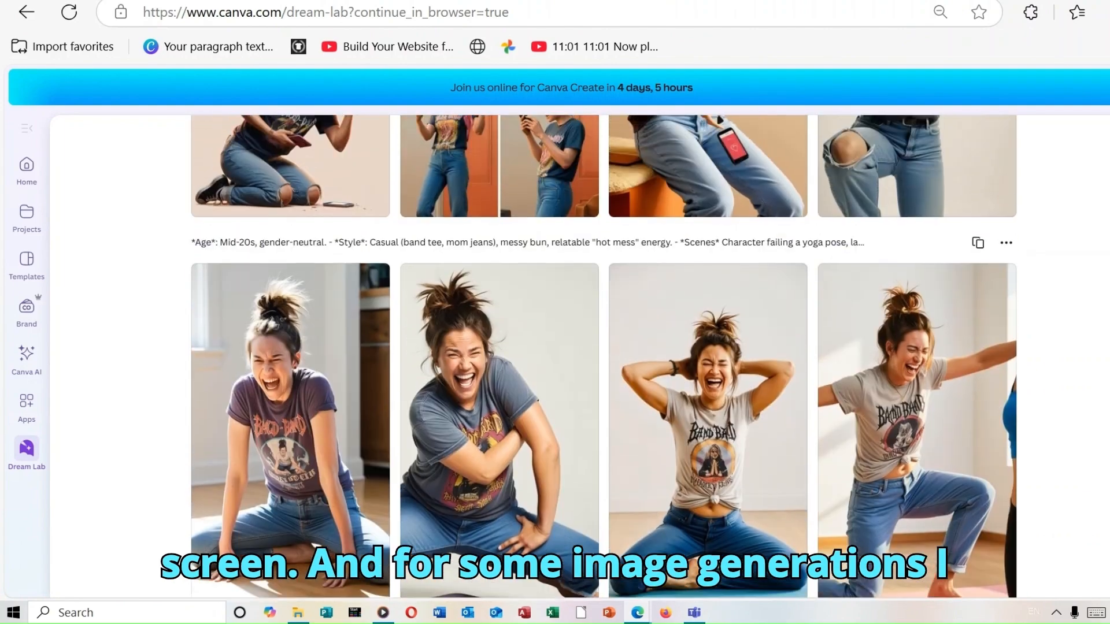
pyautogui.scroll(6, 604, 356)
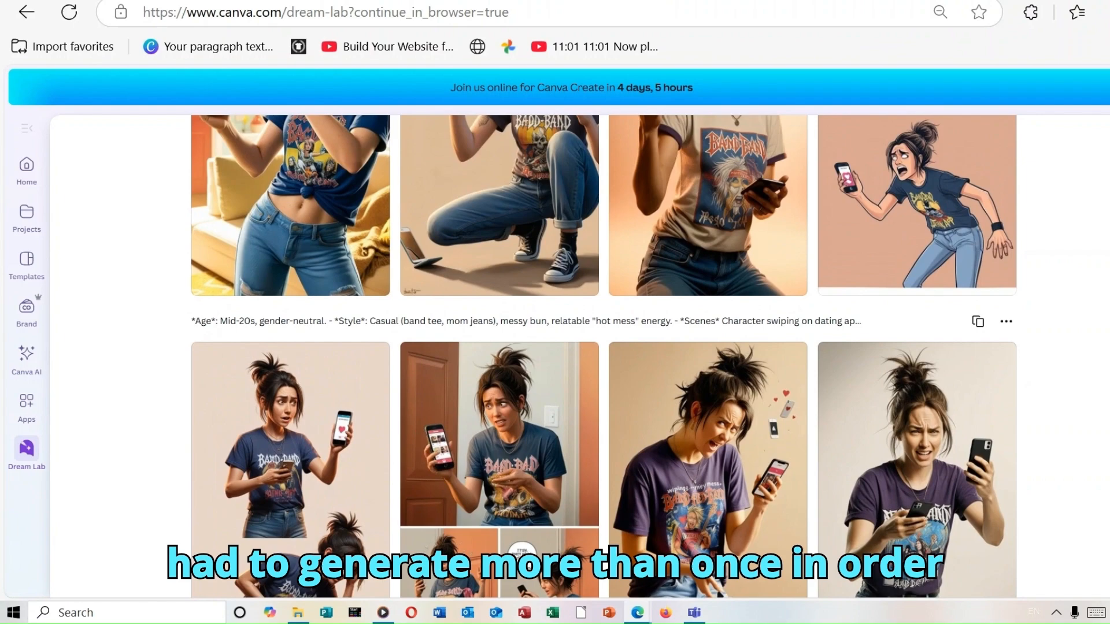
pyautogui.scroll(4, 604, 356)
pyautogui.scroll(7, 605, 356)
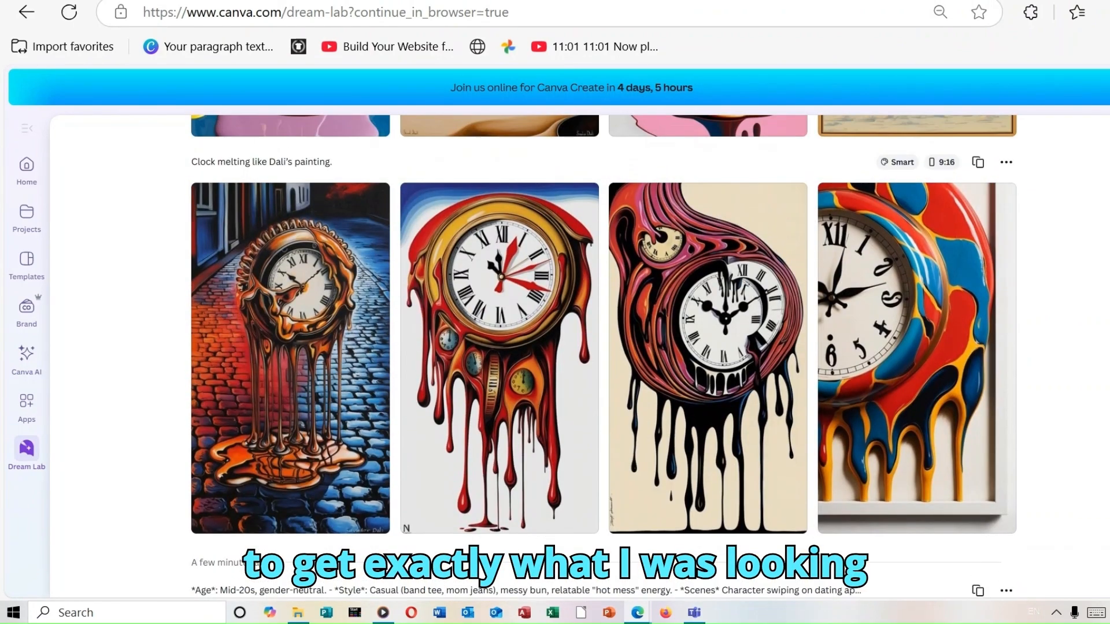
pyautogui.scroll(8, 604, 356)
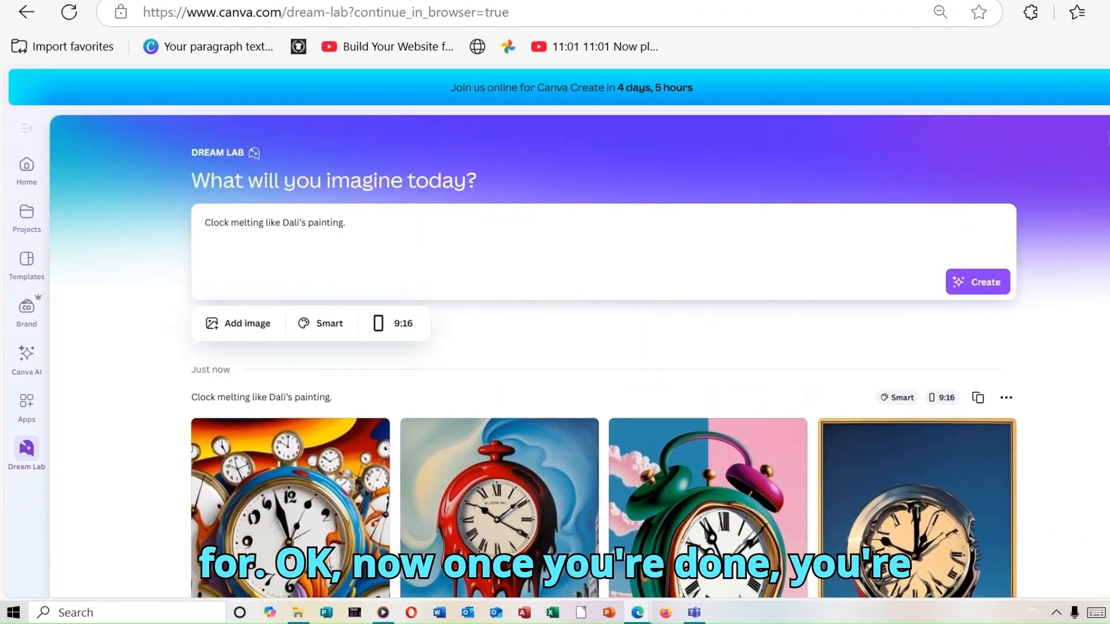
pyautogui.scroll(-1, 604, 356)
pyautogui.scroll(-8, 604, 357)
pyautogui.scroll(5, 604, 357)
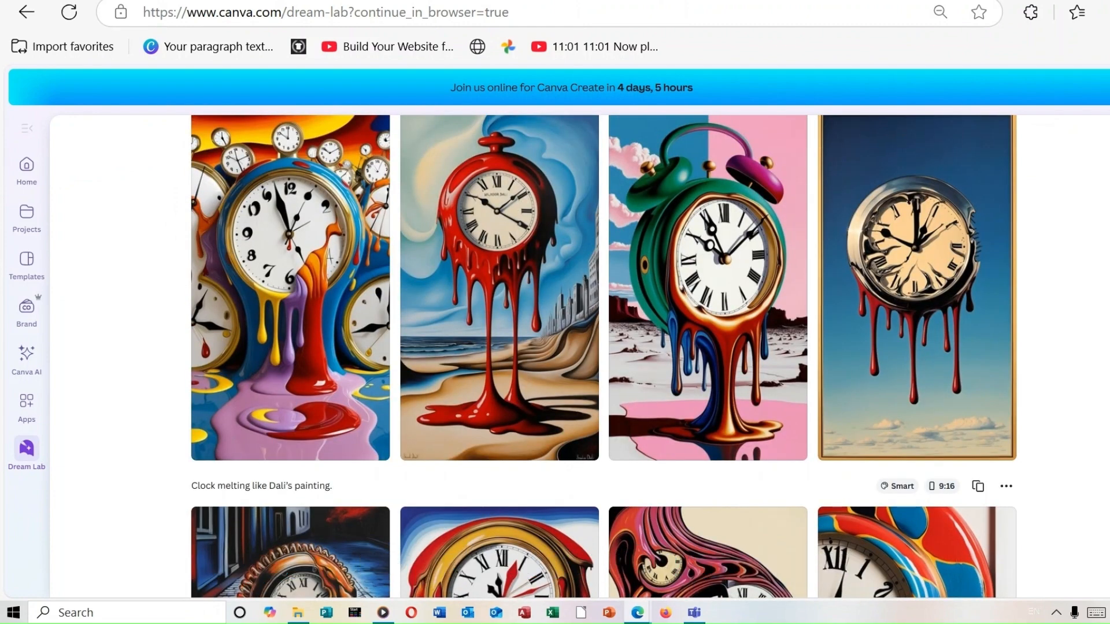
# In the mobile video design, fill the blank page with the uploaded "Life Plan" image and add the "Your Degree > Your Destiny" image as the second page
pyautogui.click(509, 1)
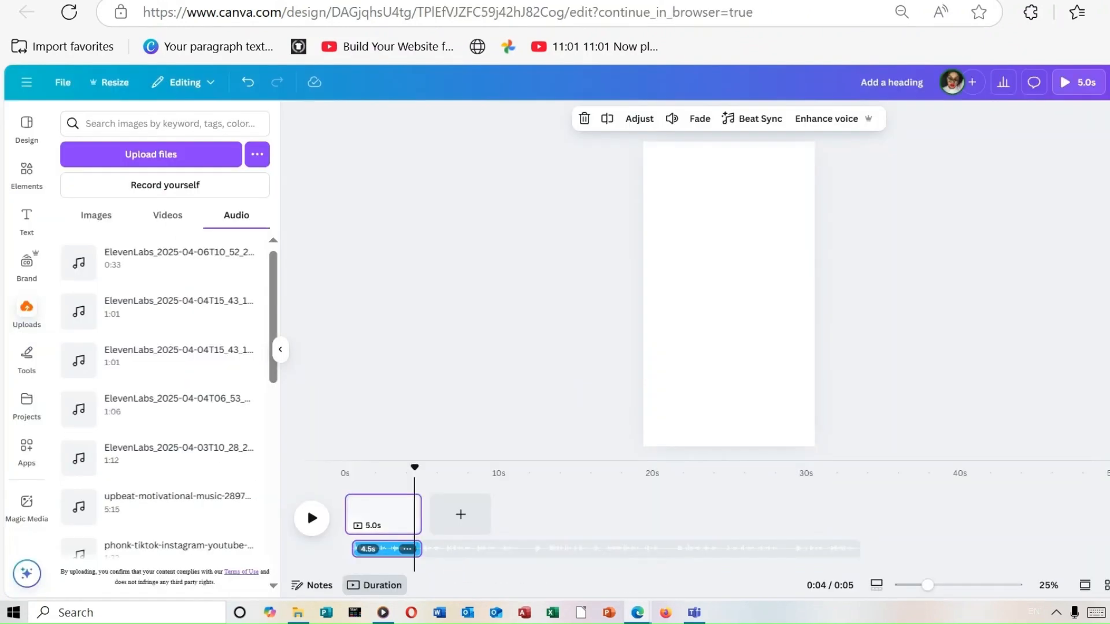
pyautogui.click(96, 215)
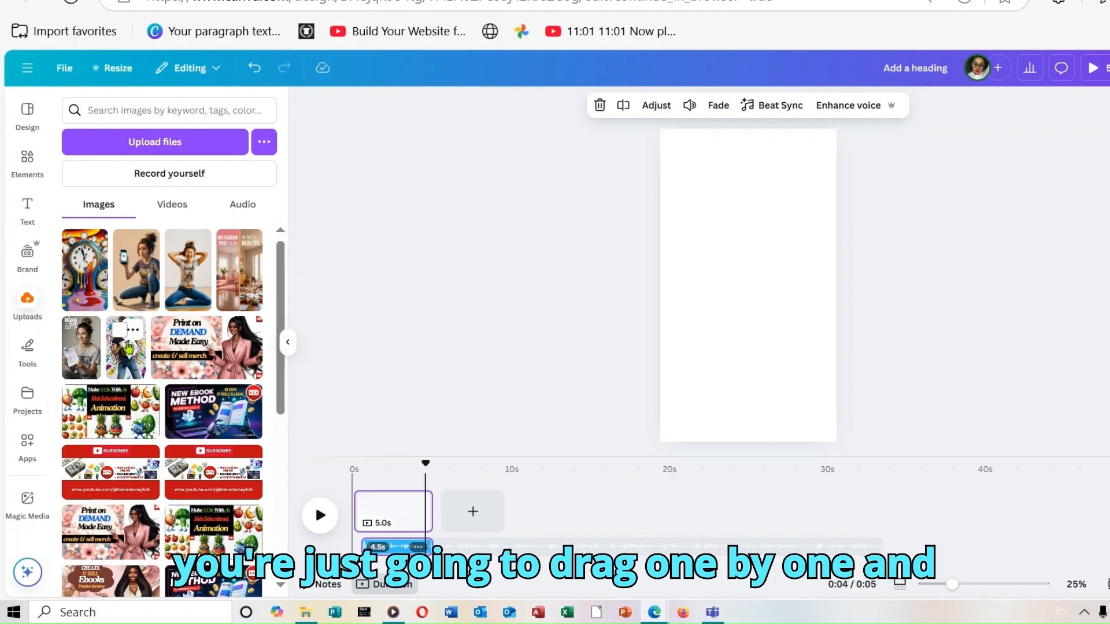
pyautogui.moveTo(127, 348); pyautogui.dragTo(397, 513)
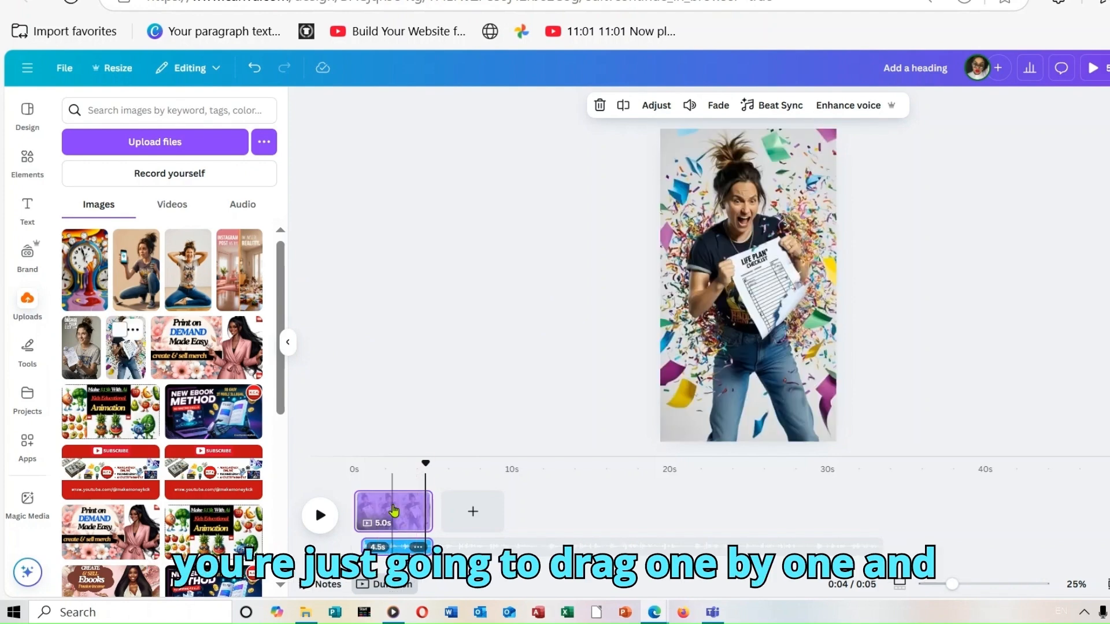
pyautogui.moveTo(81, 347); pyautogui.dragTo(466, 502)
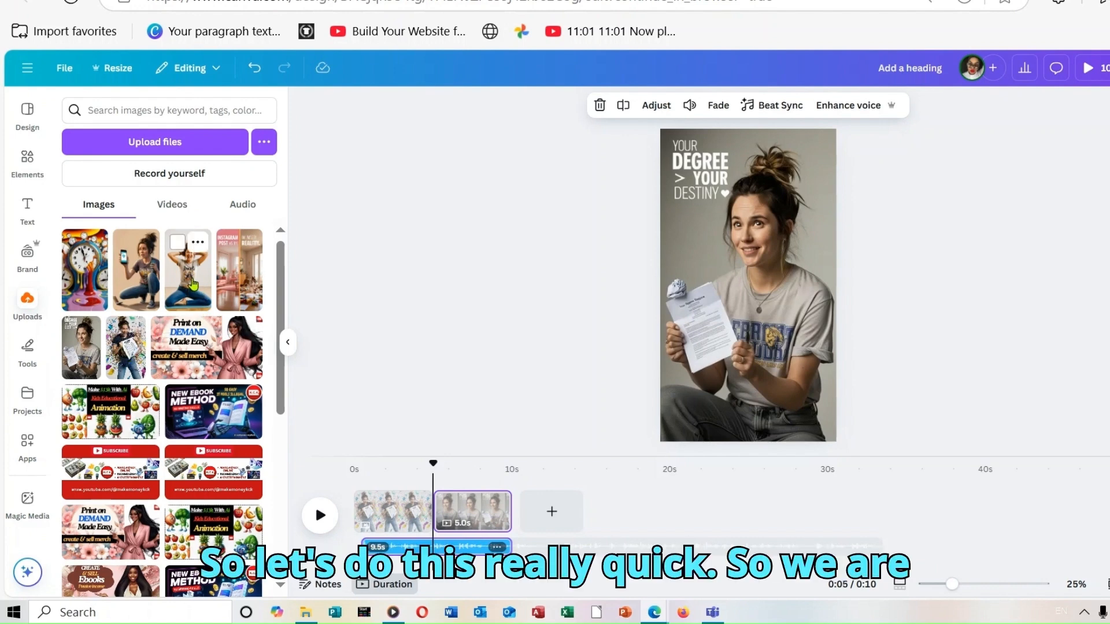
pyautogui.click(193, 283)
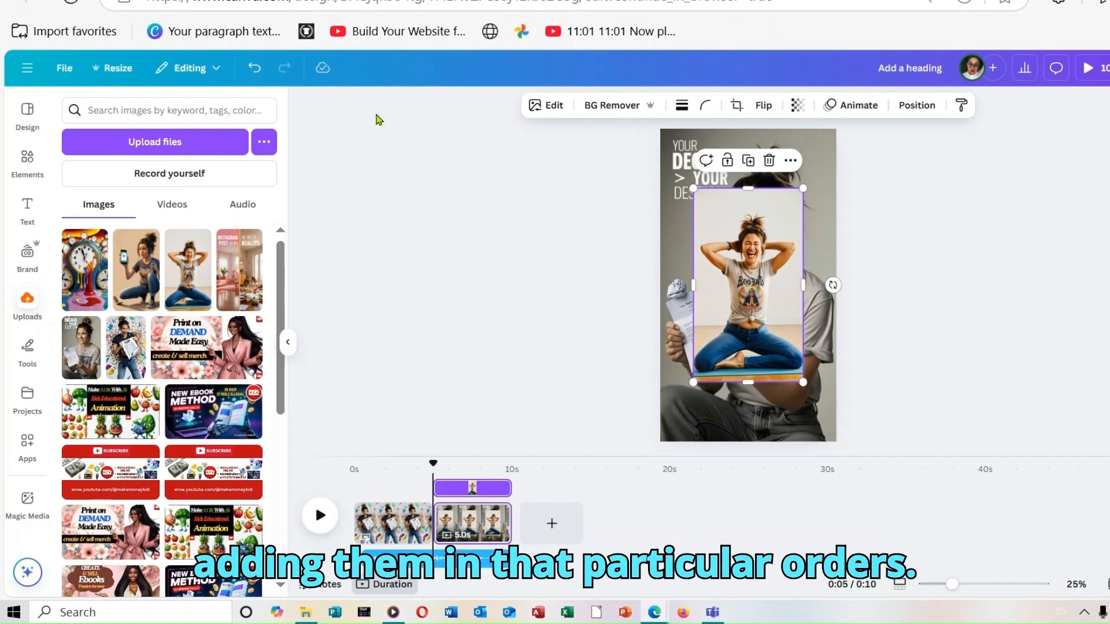
pyautogui.click(254, 67)
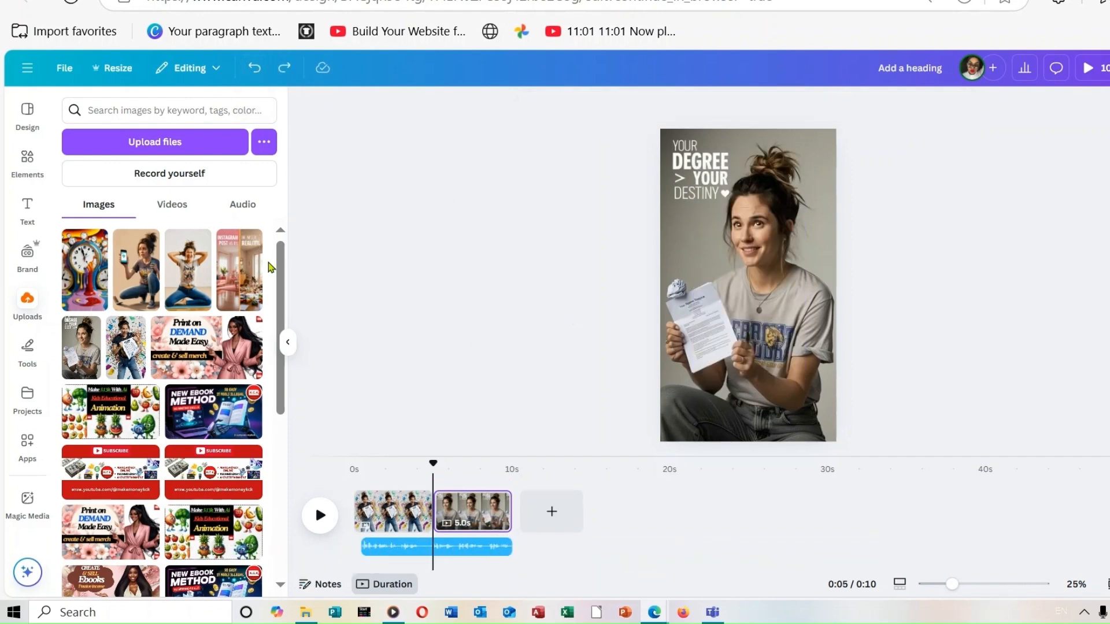
# Add the Instagram vs. reality, yoga pose, dating app and melting clock images to the timeline as consecutive pages in that order
pyautogui.moveTo(254, 271); pyautogui.dragTo(549, 519)
pyautogui.moveTo(188, 270); pyautogui.dragTo(630, 511)
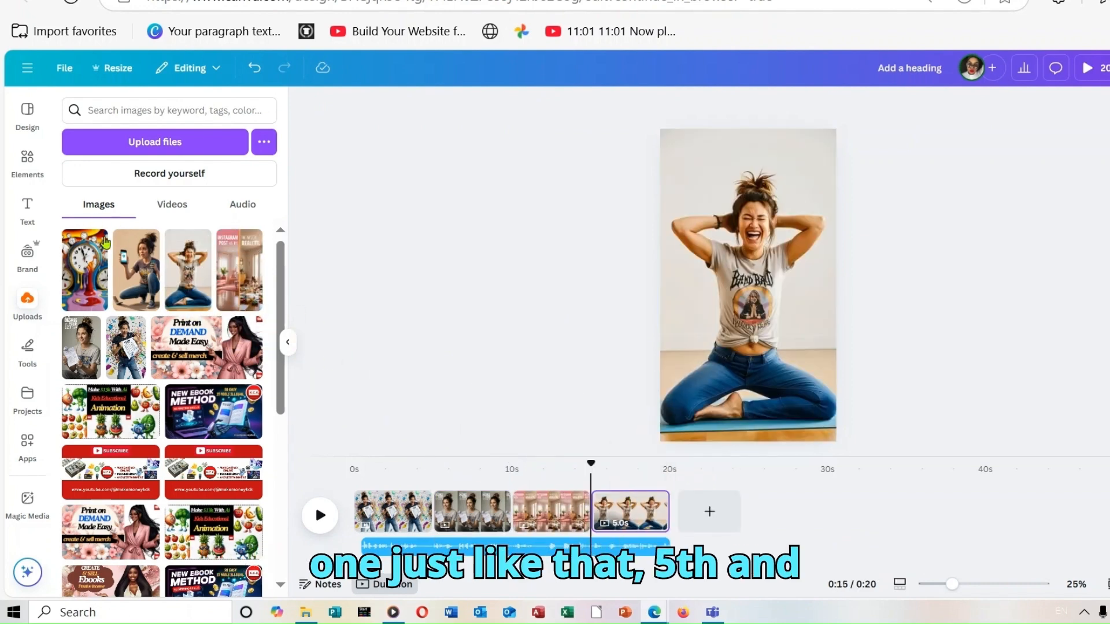
pyautogui.moveTo(136, 248); pyautogui.dragTo(696, 505)
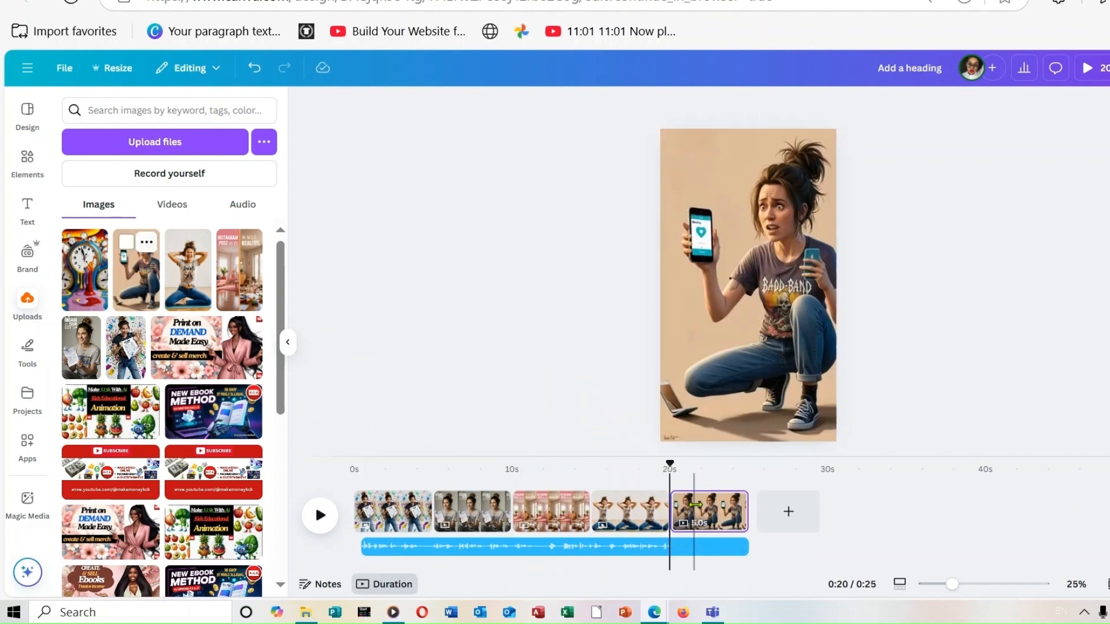
pyautogui.moveTo(76, 266); pyautogui.dragTo(781, 514)
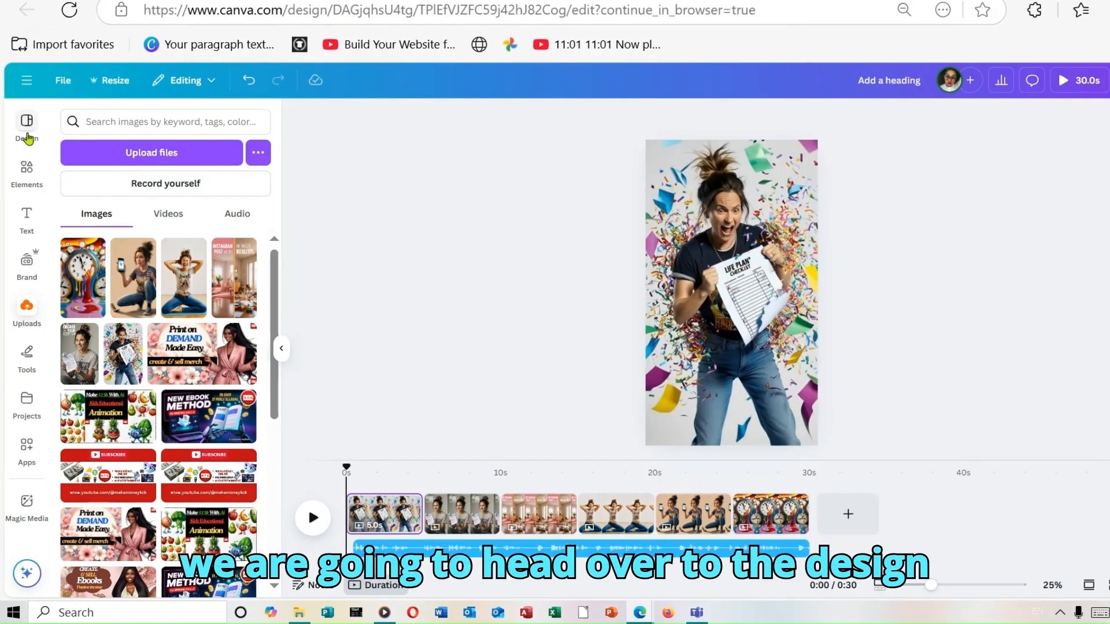
# Find the "5 Ways to Build Chest Muscles Effectively and Quickly" template and insert its cover at the start of the timeline
pyautogui.click(27, 133)
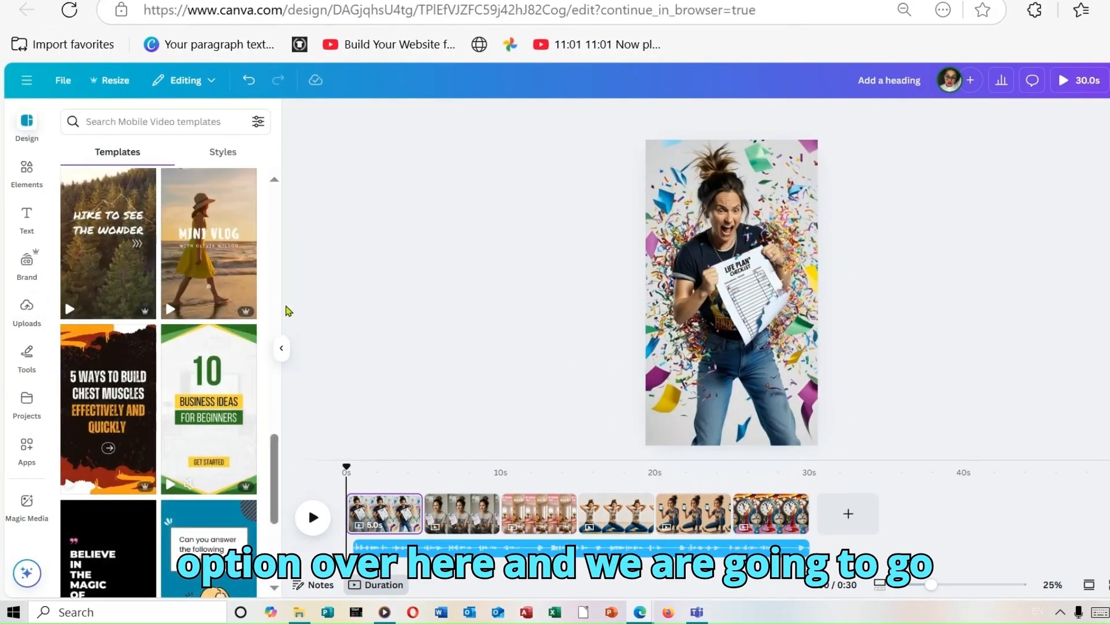
pyautogui.scroll(5, 279, 403)
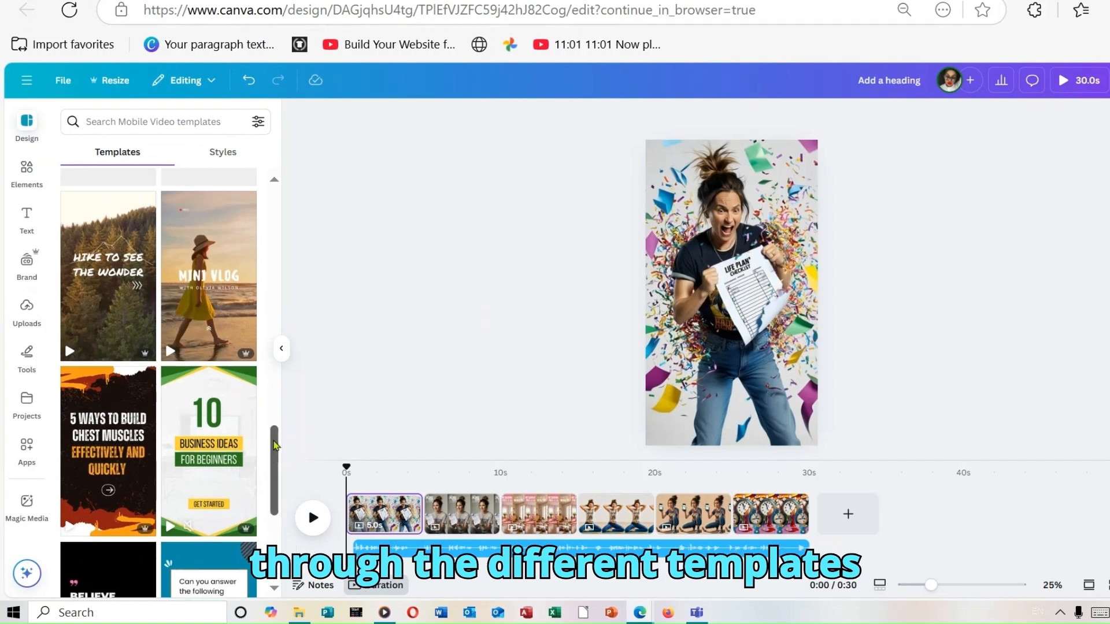
pyautogui.moveTo(280, 403); pyautogui.dragTo(285, 484)
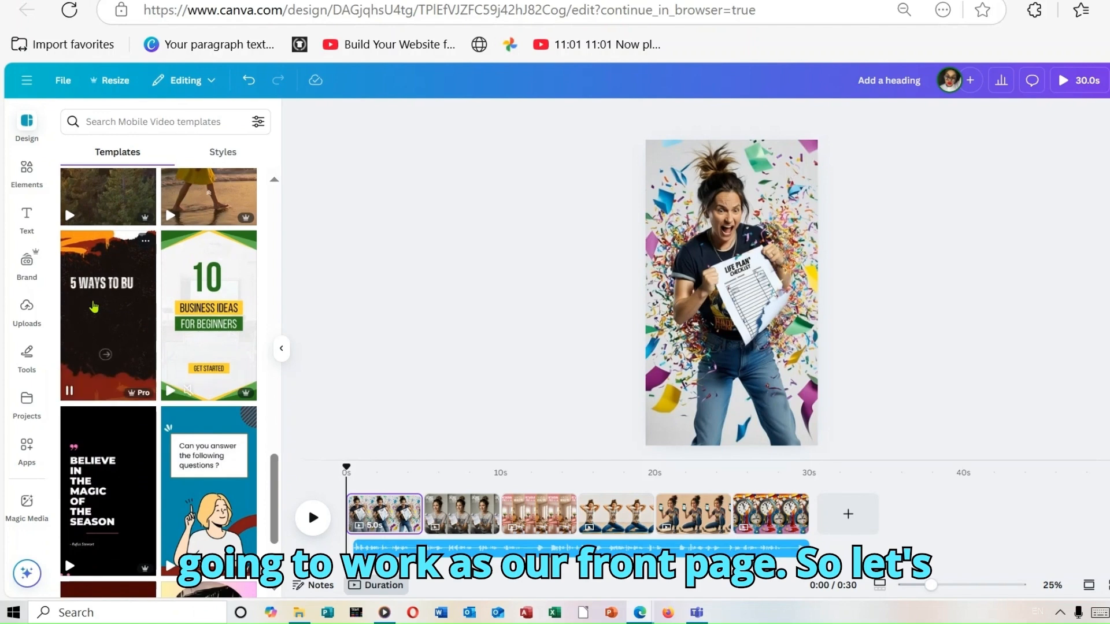
pyautogui.moveTo(94, 307); pyautogui.dragTo(351, 508)
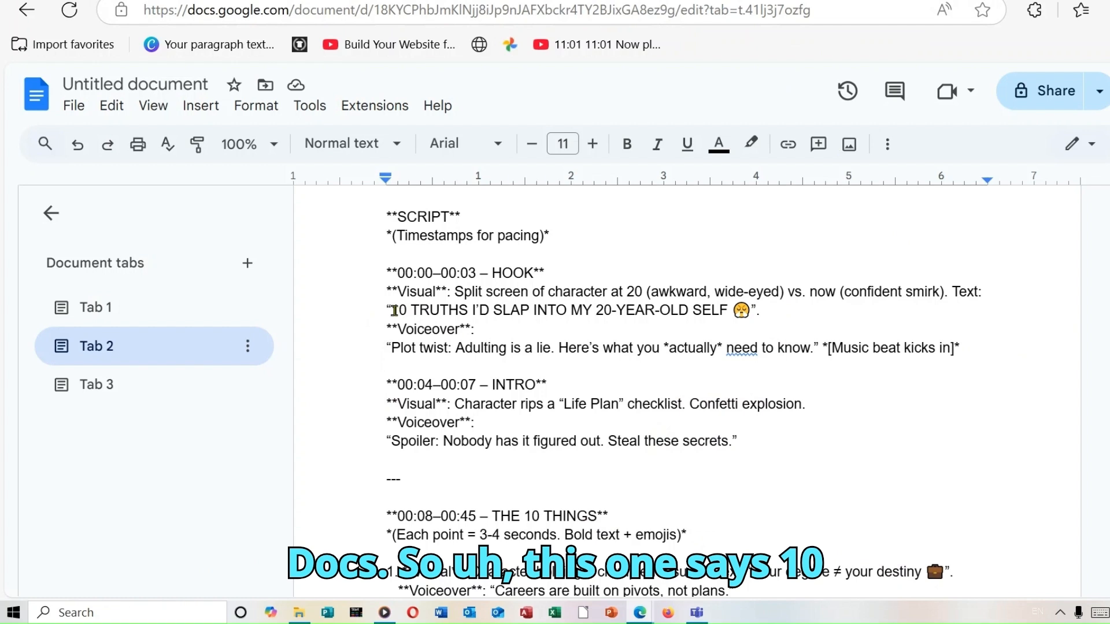
# Replace the cover page's title with "10 TRUTHS I’D SLAP INTO MY 20-YEAR-OLD SELF 😤" copied from the script's hook
pyautogui.moveTo(393, 311); pyautogui.dragTo(746, 312)
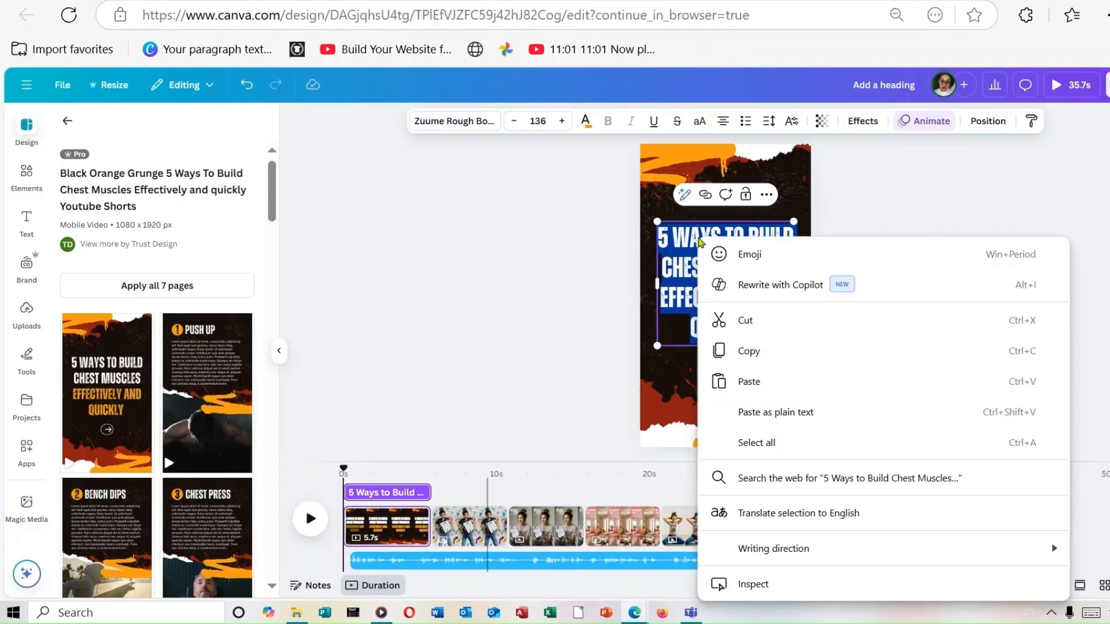
pyautogui.click(776, 388)
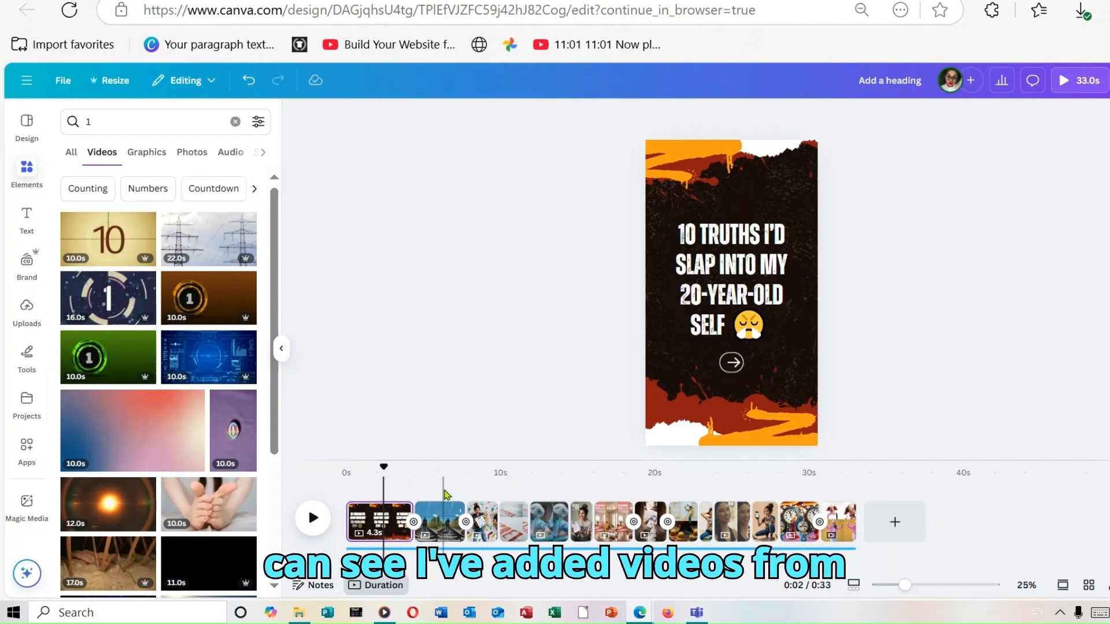
# Examine the railway track, "Life Plan" and "Top Secret" pages in the timeline mixing stock videos with generated images
pyautogui.click(444, 493)
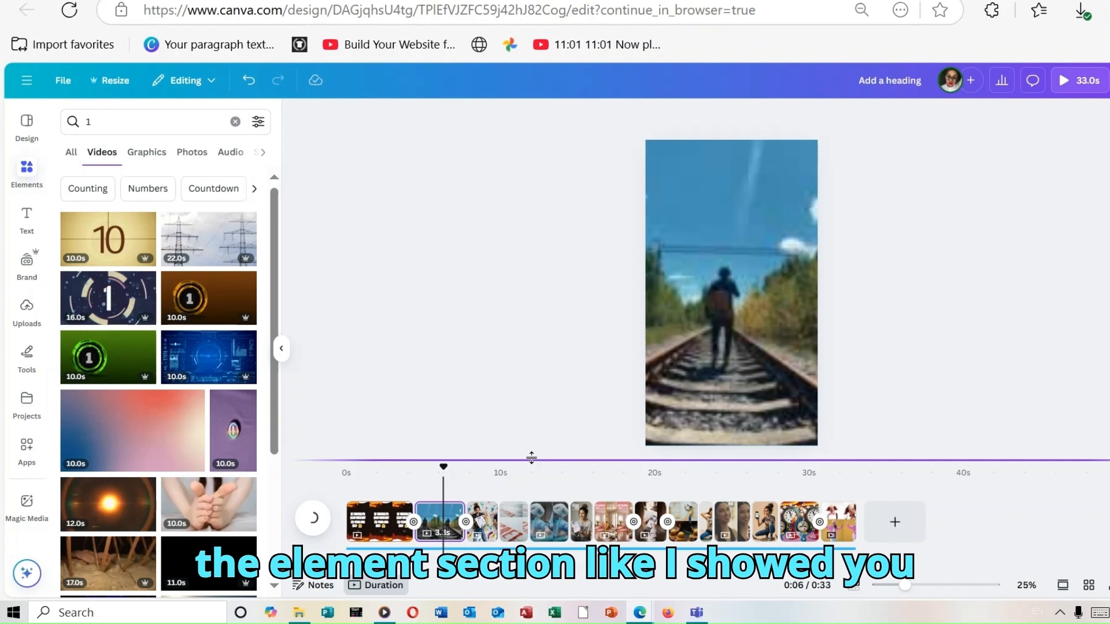
pyautogui.click(487, 492)
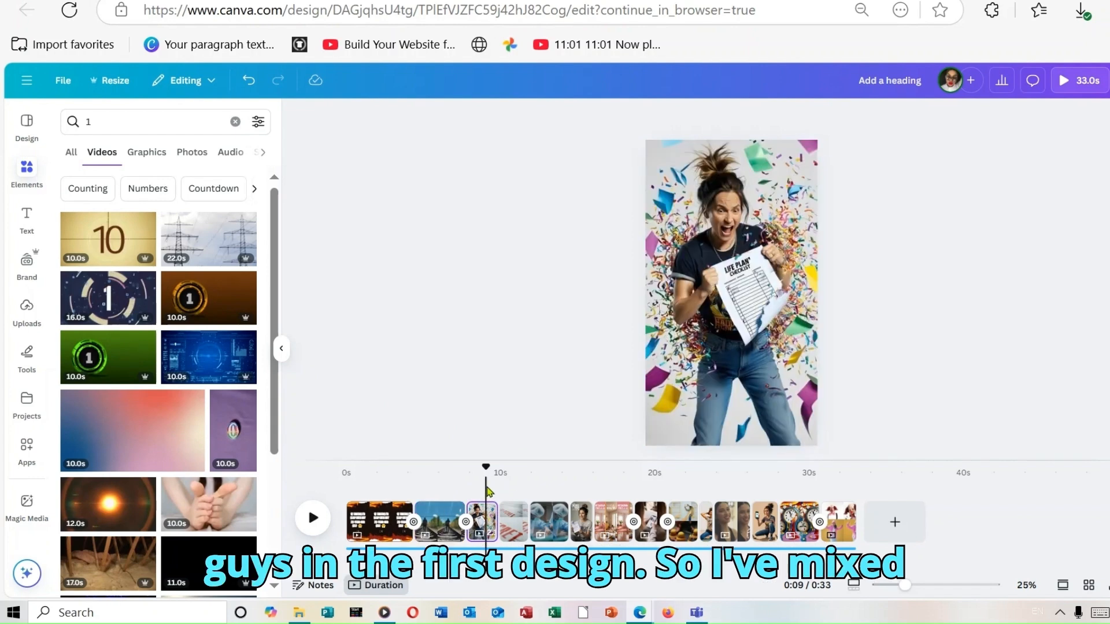
pyautogui.click(517, 503)
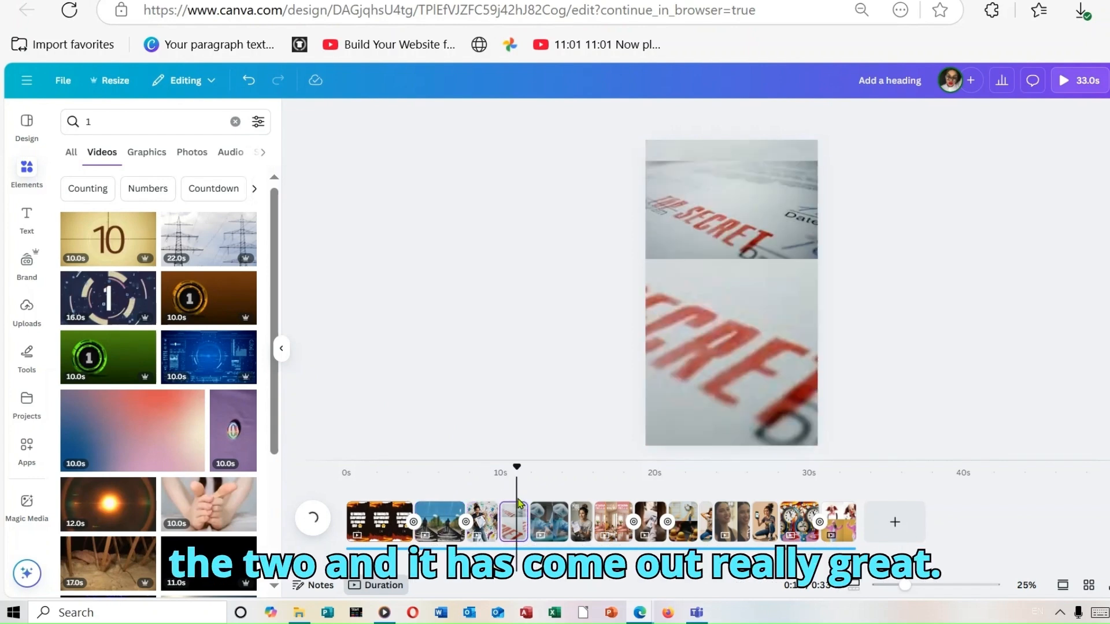
# Examine the surgery, woman and "Instagram post vs. the messy reality" pages in the video timeline
pyautogui.click(554, 490)
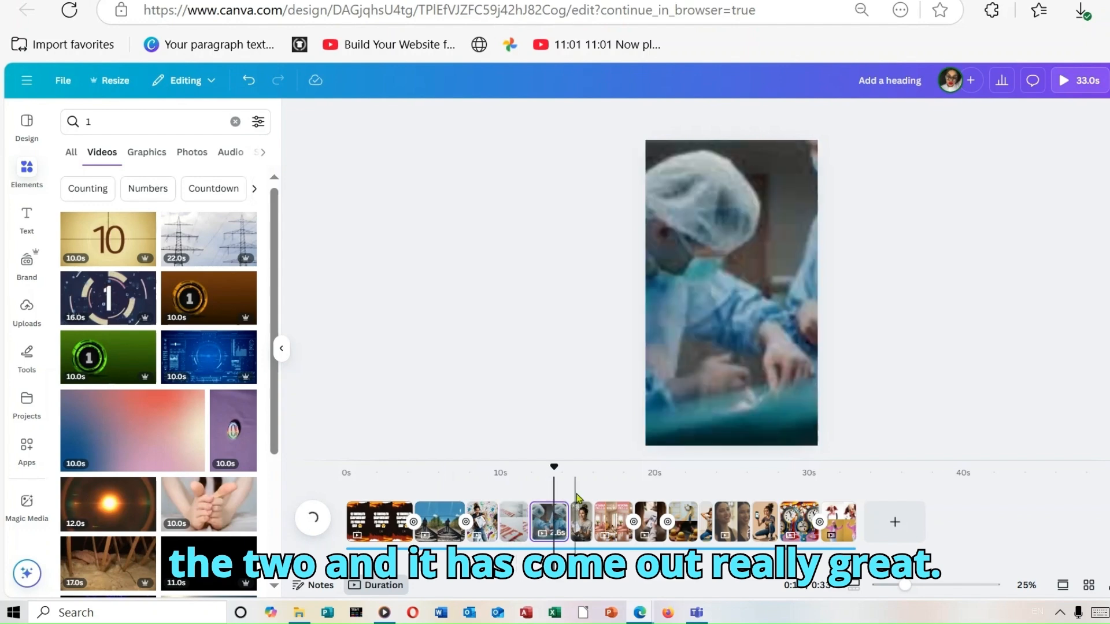
pyautogui.click(576, 495)
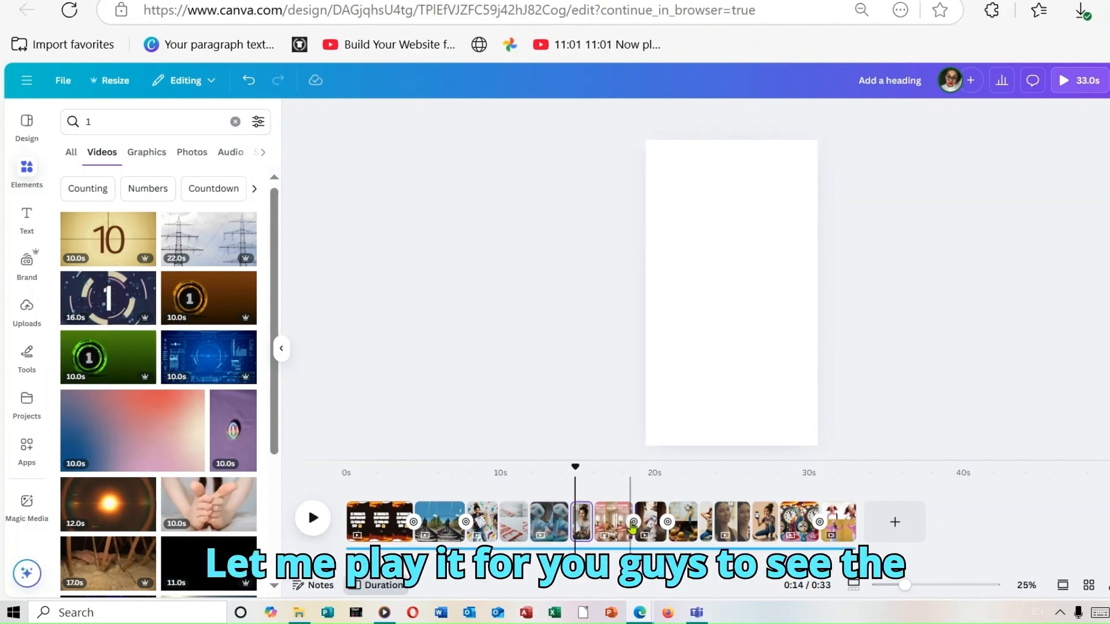
pyautogui.click(616, 508)
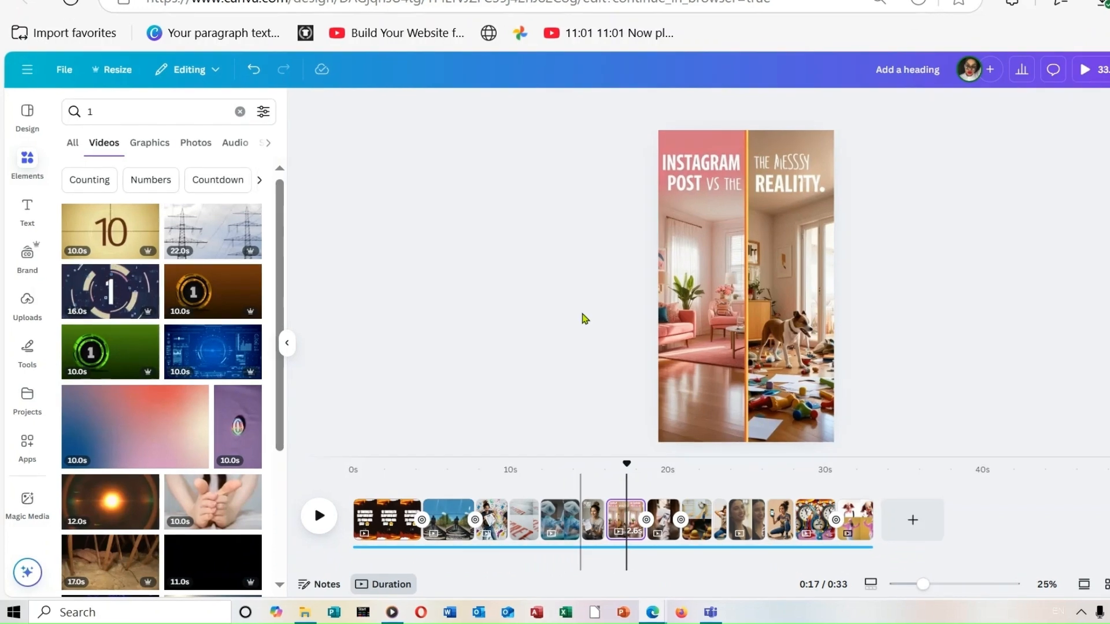
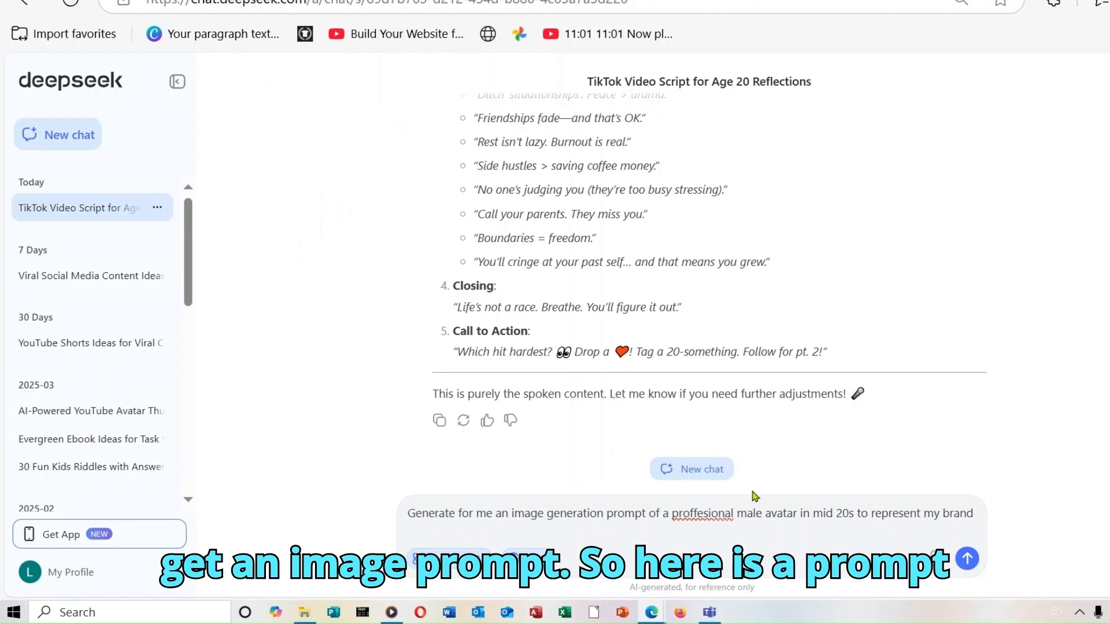
# In DeepSeek, request an image generation prompt of a professional male avatar in mid 20s to represent the brand, and copy the generated prompt
pyautogui.moveTo(977, 514); pyautogui.dragTo(408, 554)
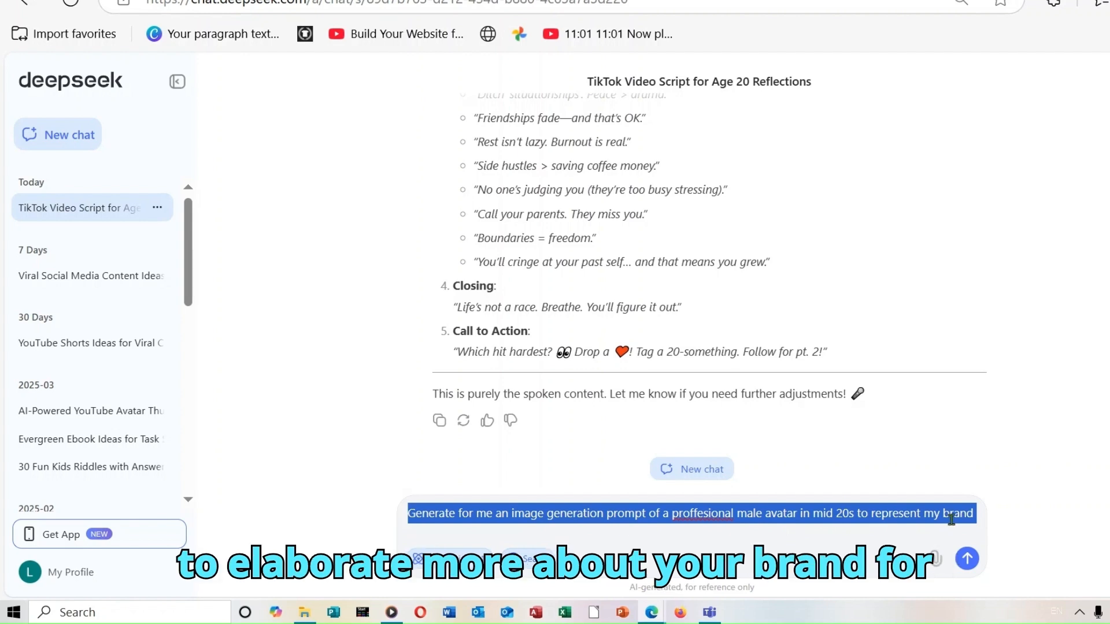
pyautogui.click(973, 557)
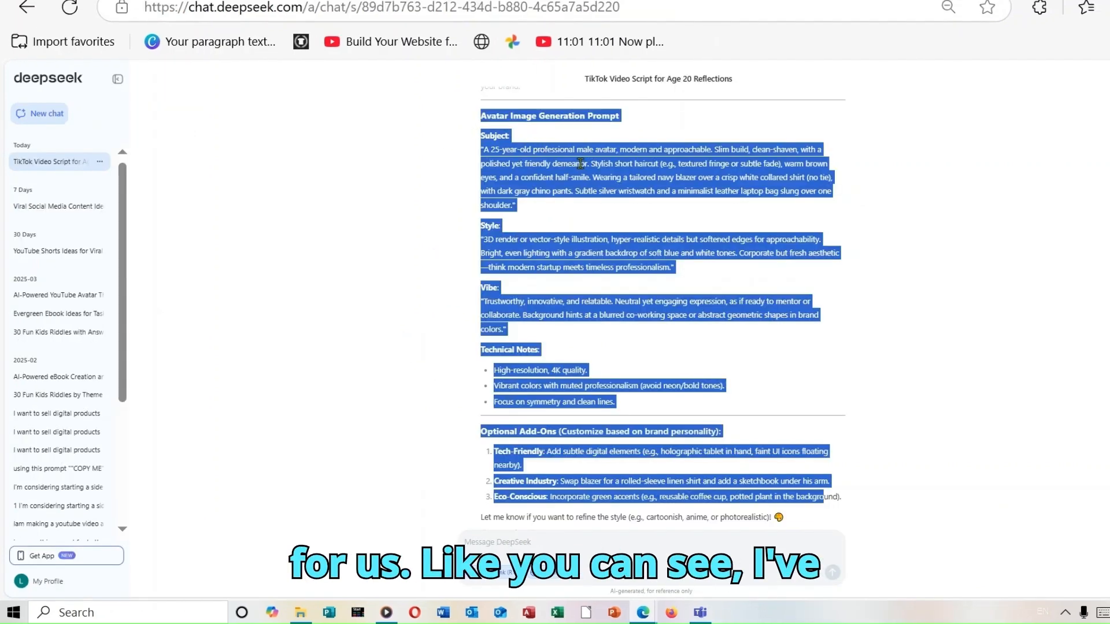
pyautogui.rightClick(580, 164)
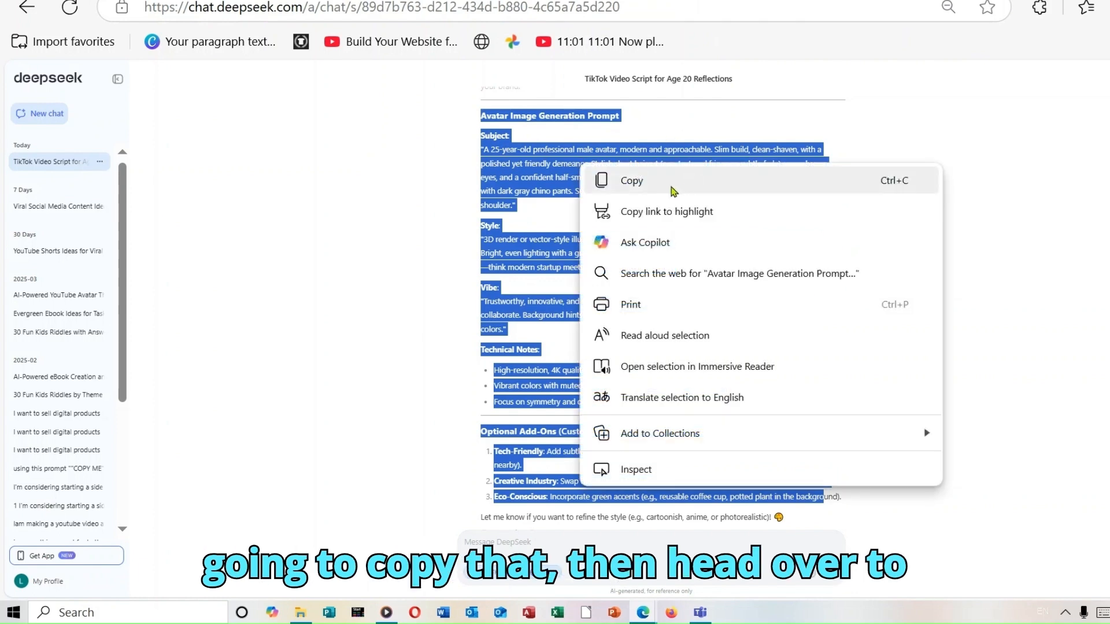
pyautogui.click(691, 173)
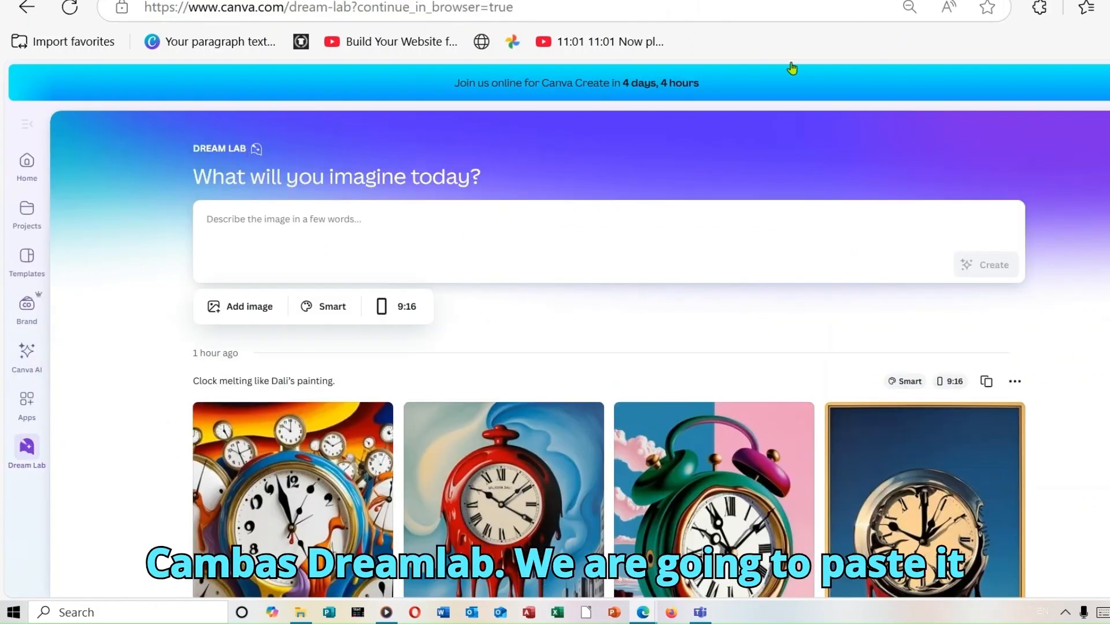
# Paste the copied avatar prompt into Canva's Dream Lab and create the images at the 9:16 ratio
pyautogui.rightClick(266, 222)
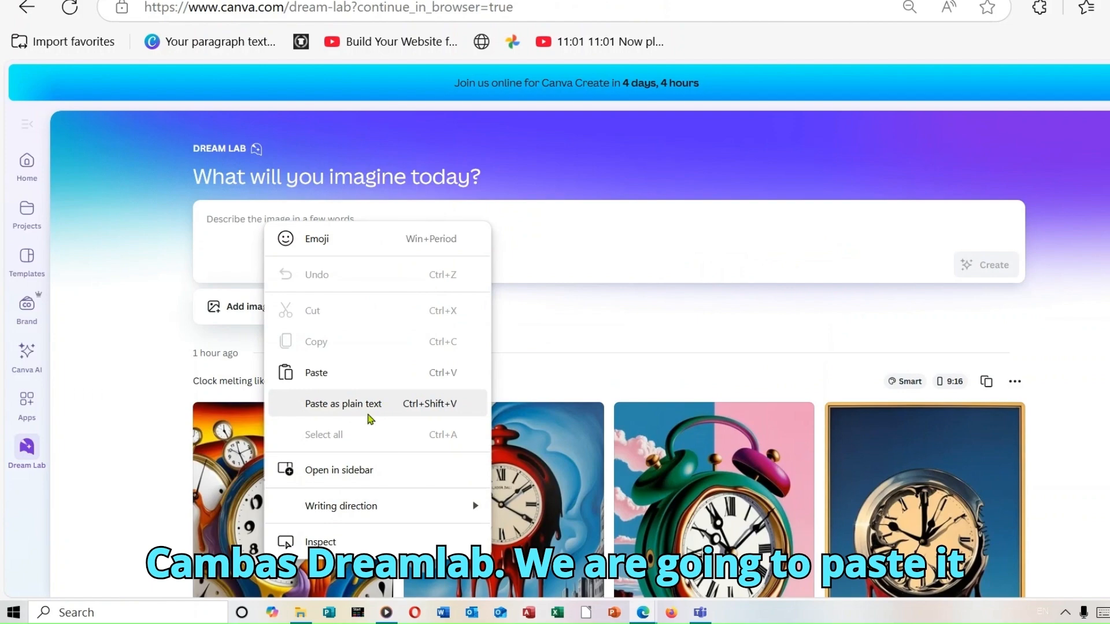
pyautogui.click(316, 373)
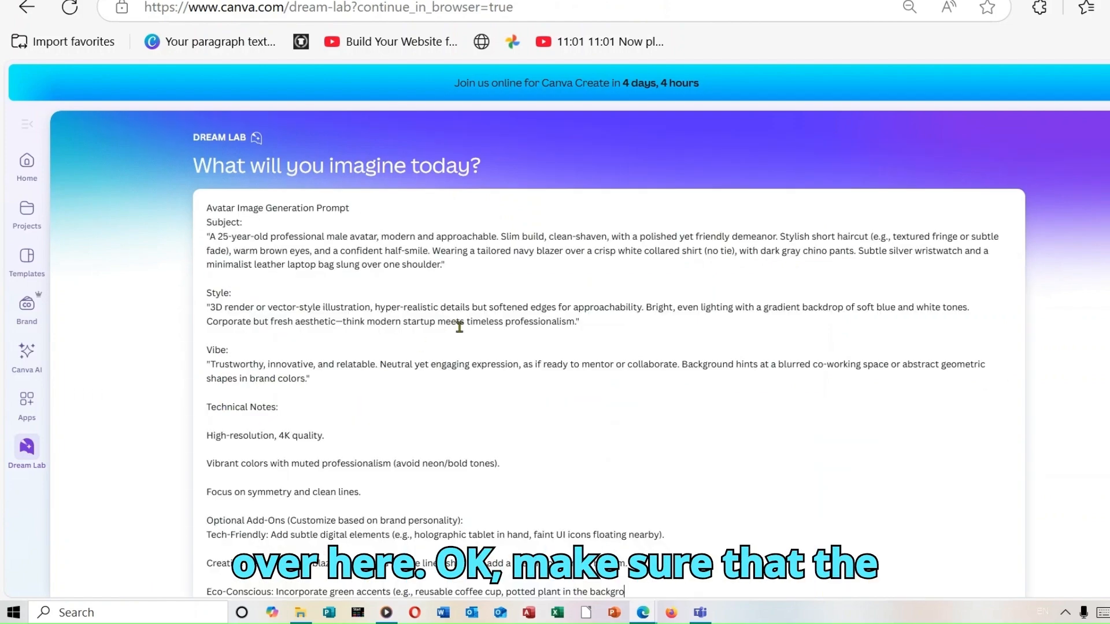
pyautogui.scroll(-6, 453, 312)
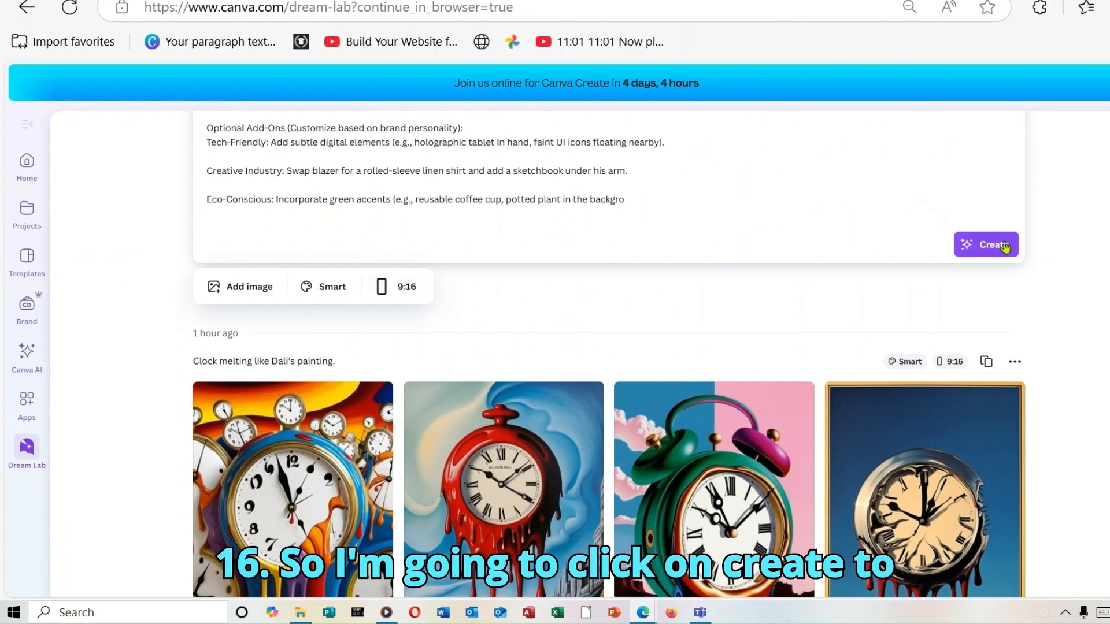
pyautogui.click(1002, 243)
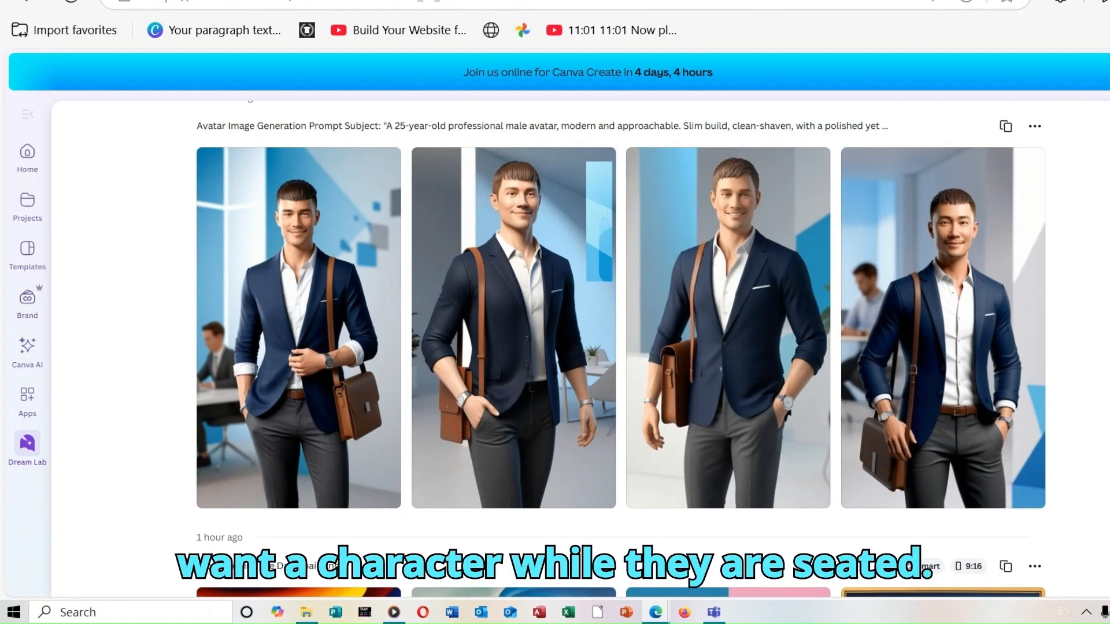
# Review the generated male avatar images, comparing the standing versions with those seated at the office desk
pyautogui.scroll(6, 621, 347)
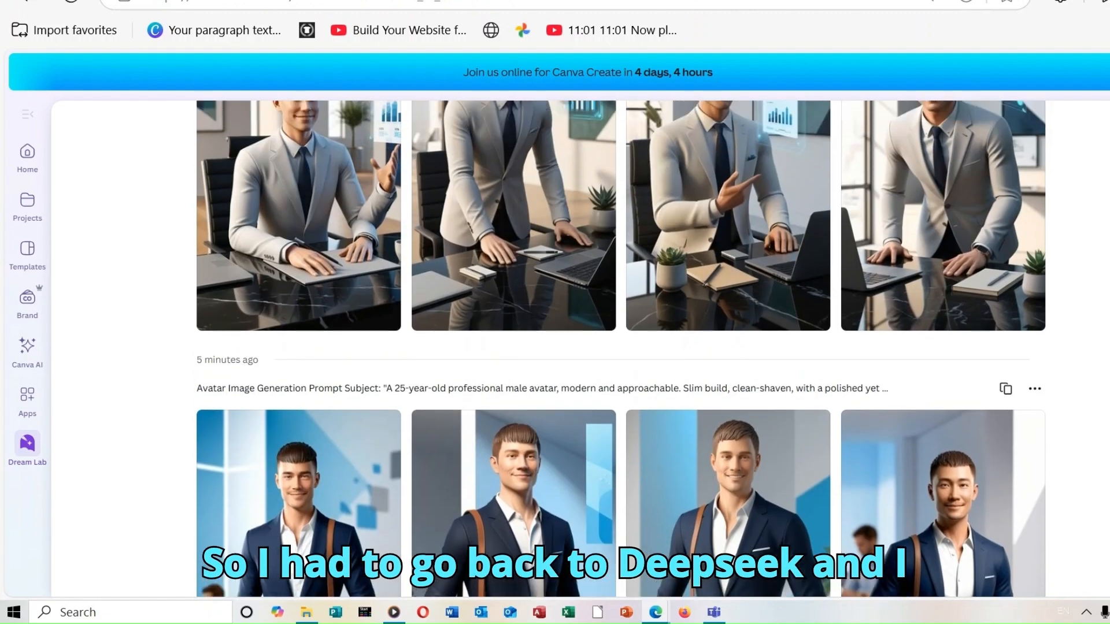
pyautogui.scroll(1, 621, 347)
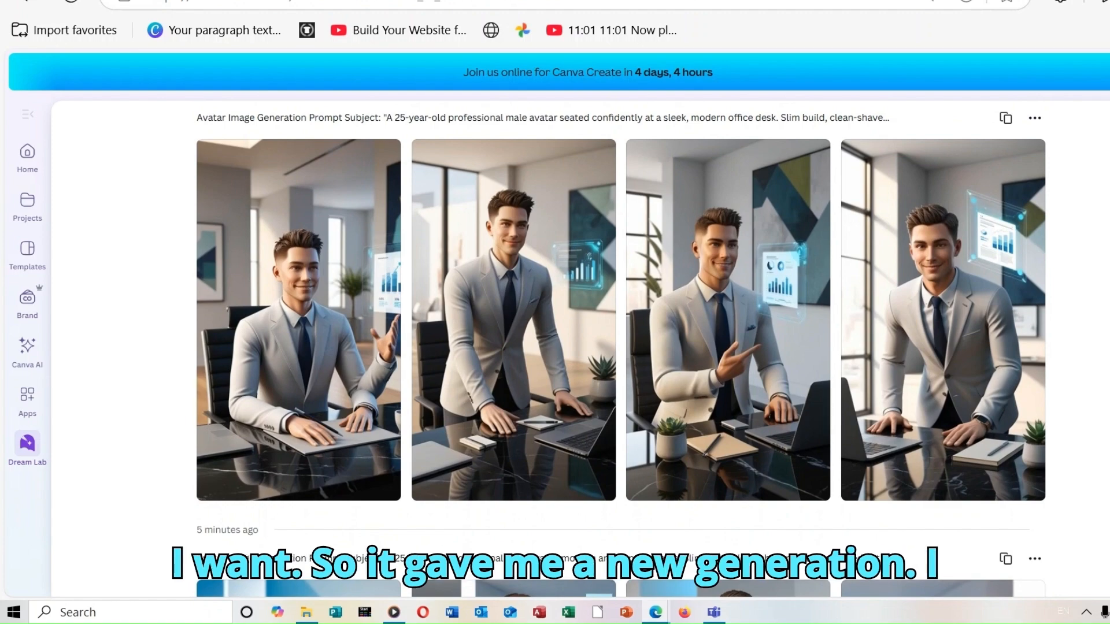
pyautogui.scroll(6, 621, 347)
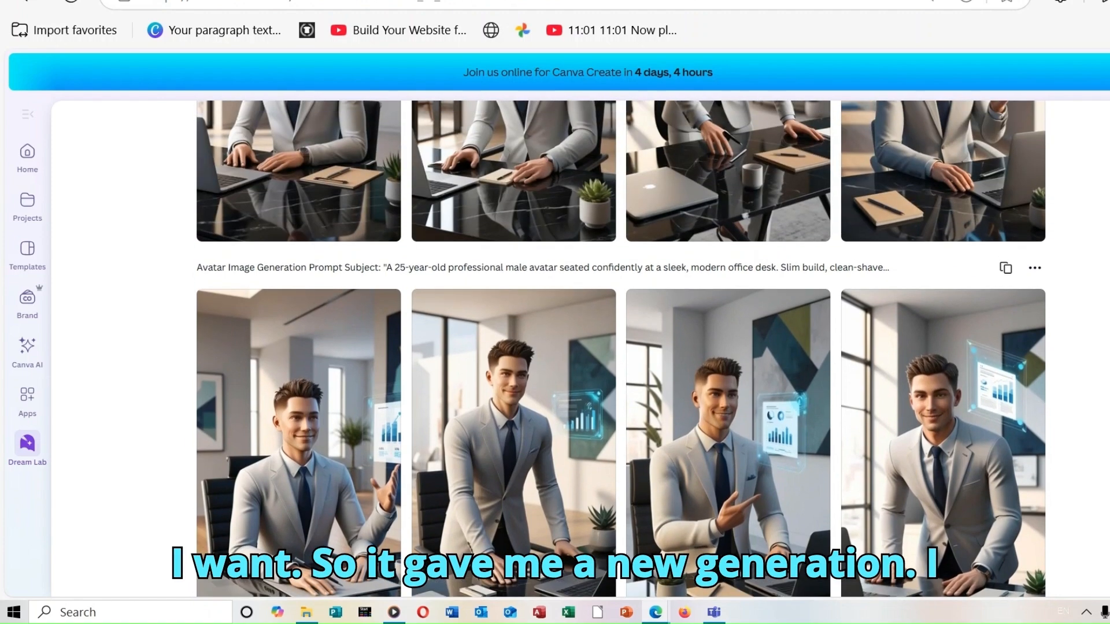
pyautogui.scroll(2, 621, 347)
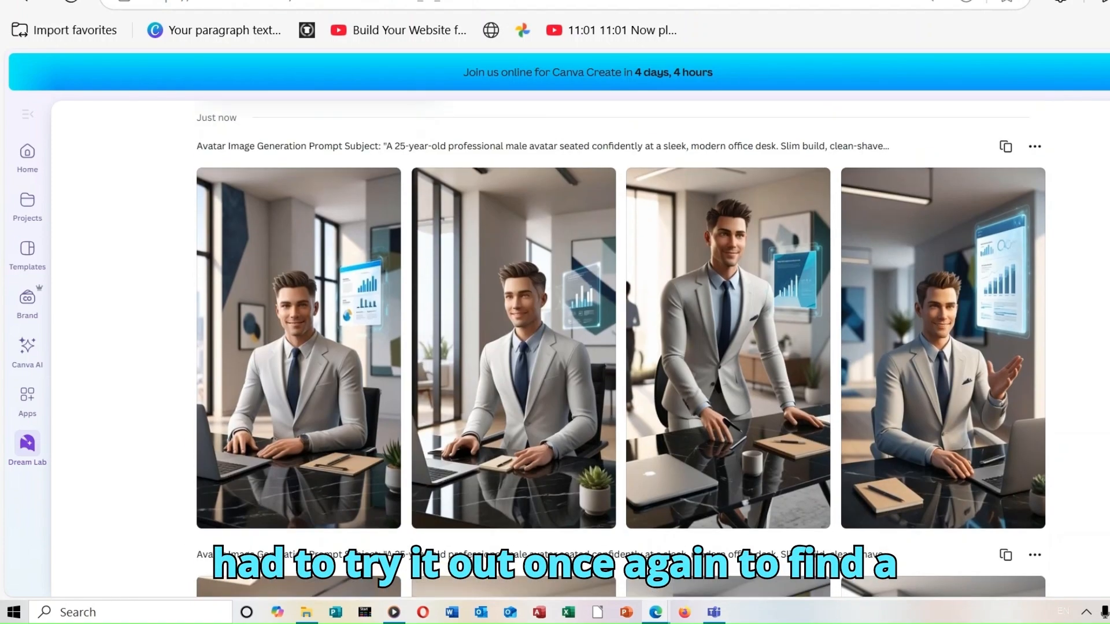
pyautogui.moveTo(358, 315)
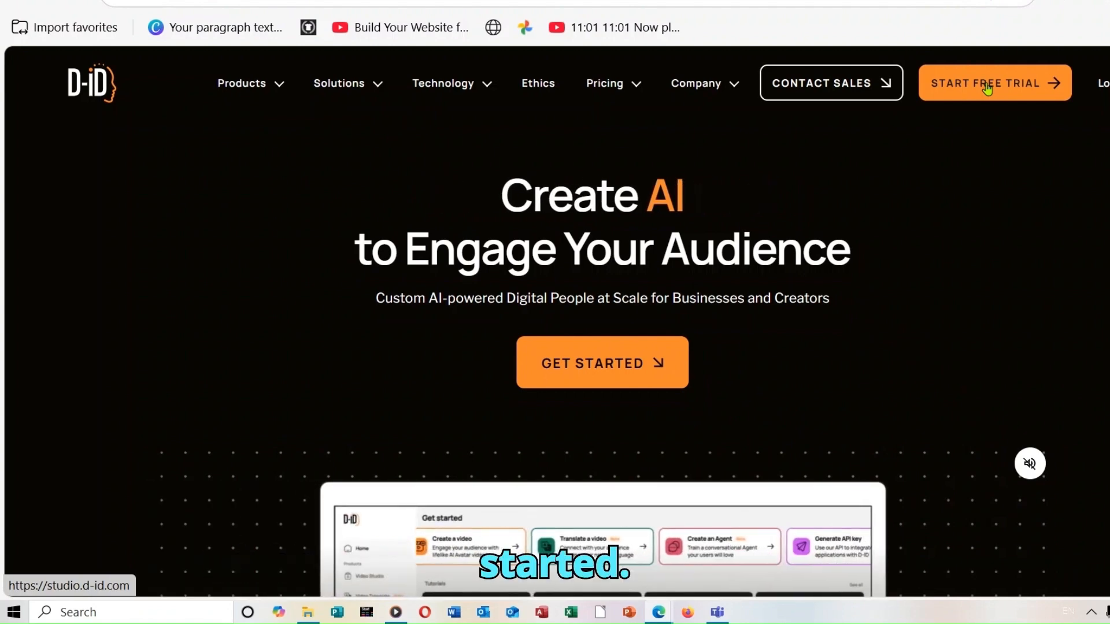
# Start the D-ID free trial, open a new avatar video and choose to create an avatar with a photo
pyautogui.click(987, 88)
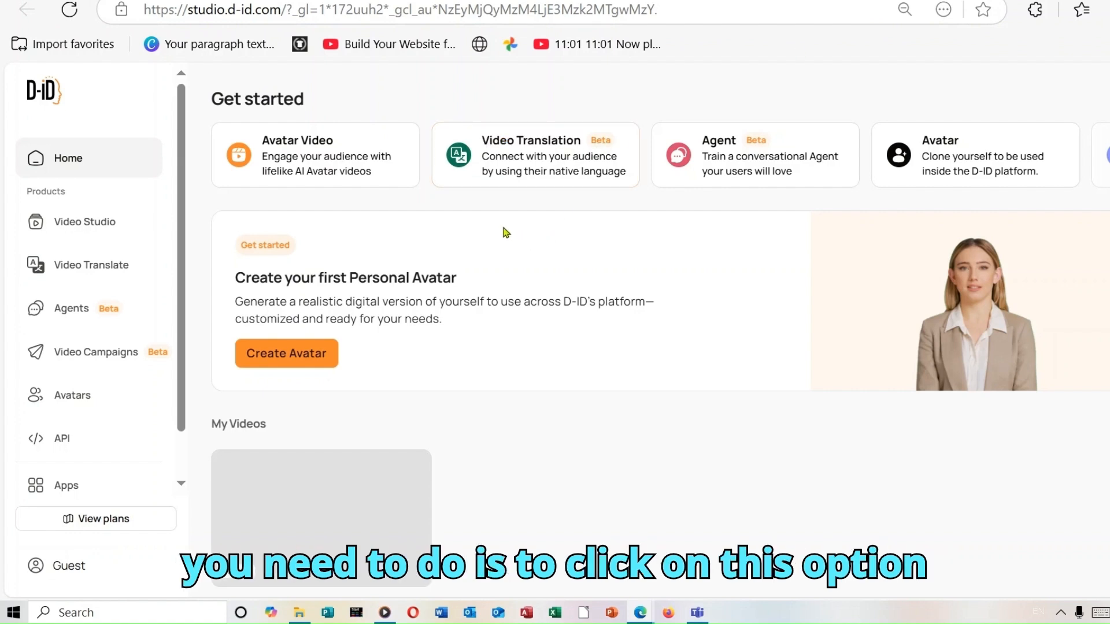
pyautogui.click(307, 148)
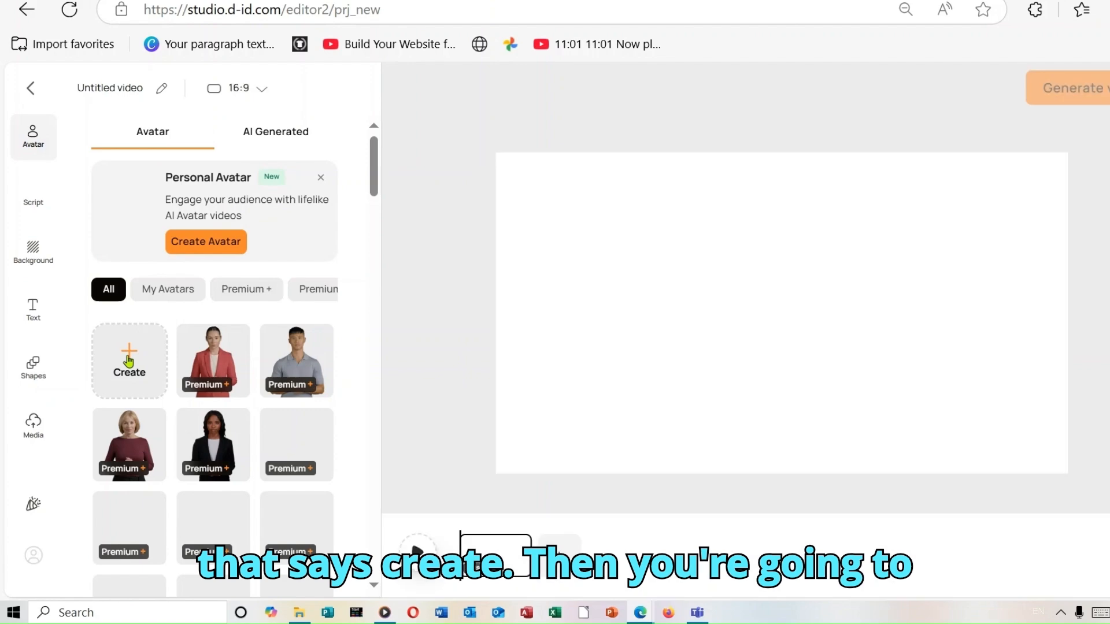
pyautogui.click(129, 361)
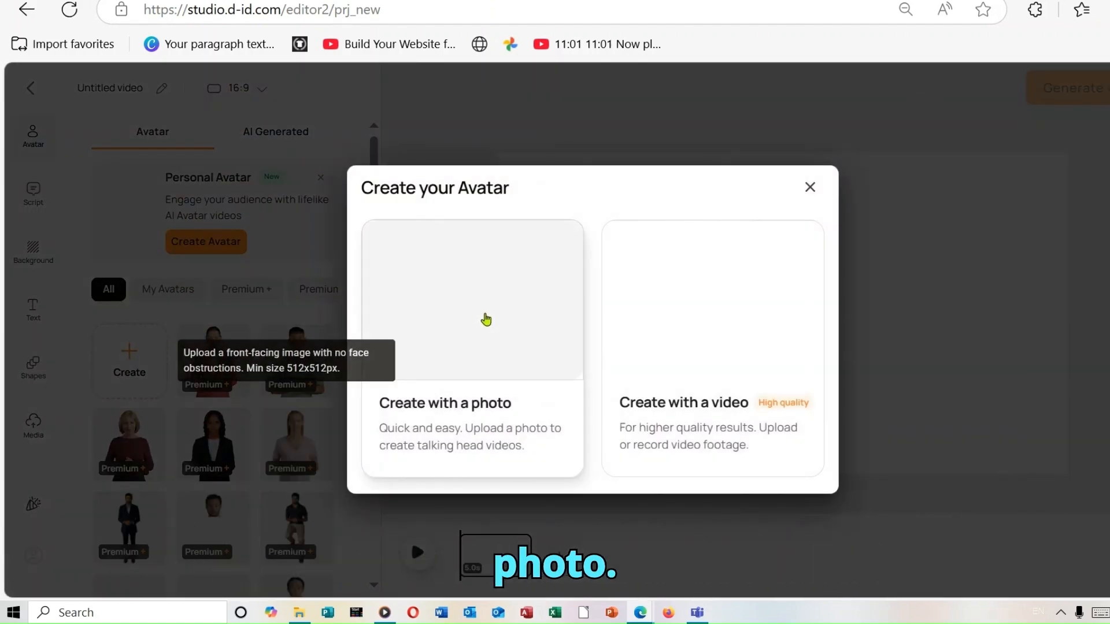
pyautogui.click(486, 319)
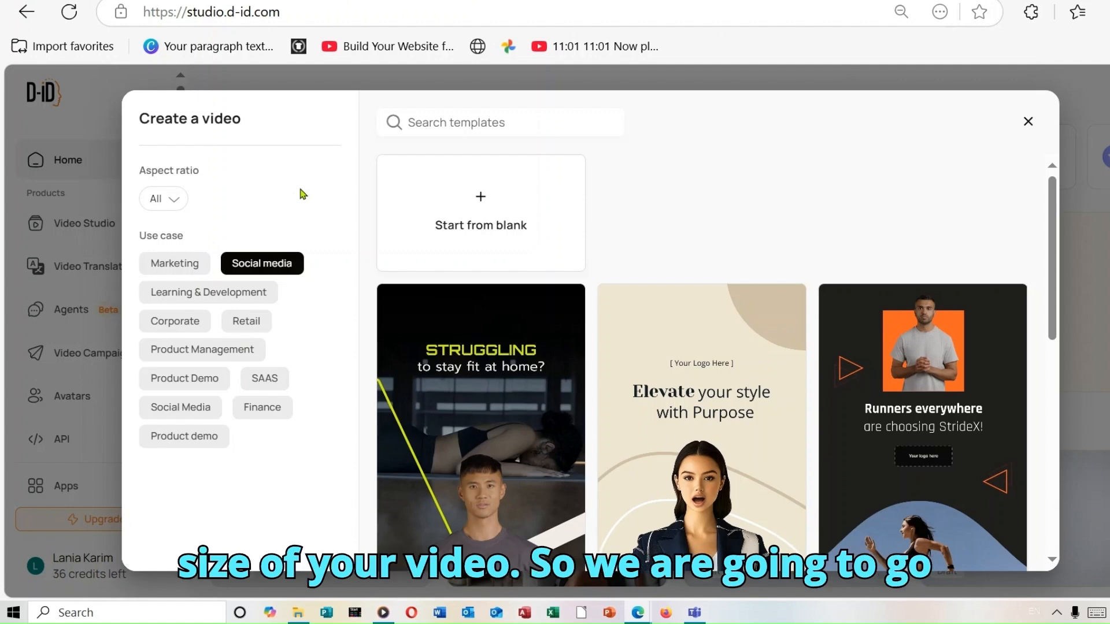
# Start a blank D-ID video with the Youtube Short (9:16) aspect ratio
pyautogui.click(173, 200)
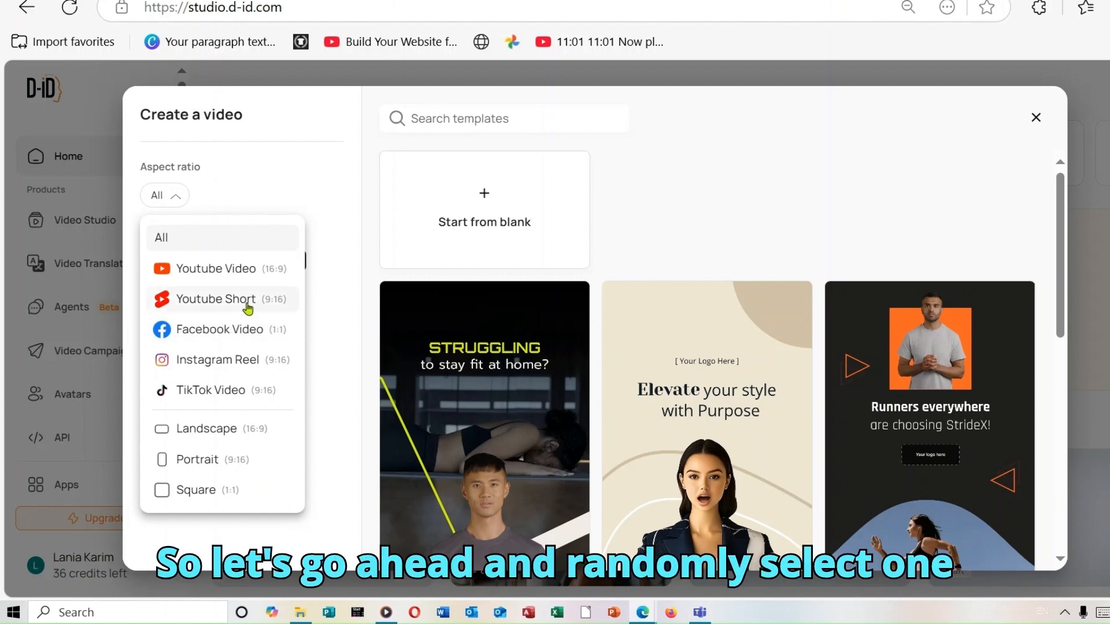
pyautogui.click(248, 307)
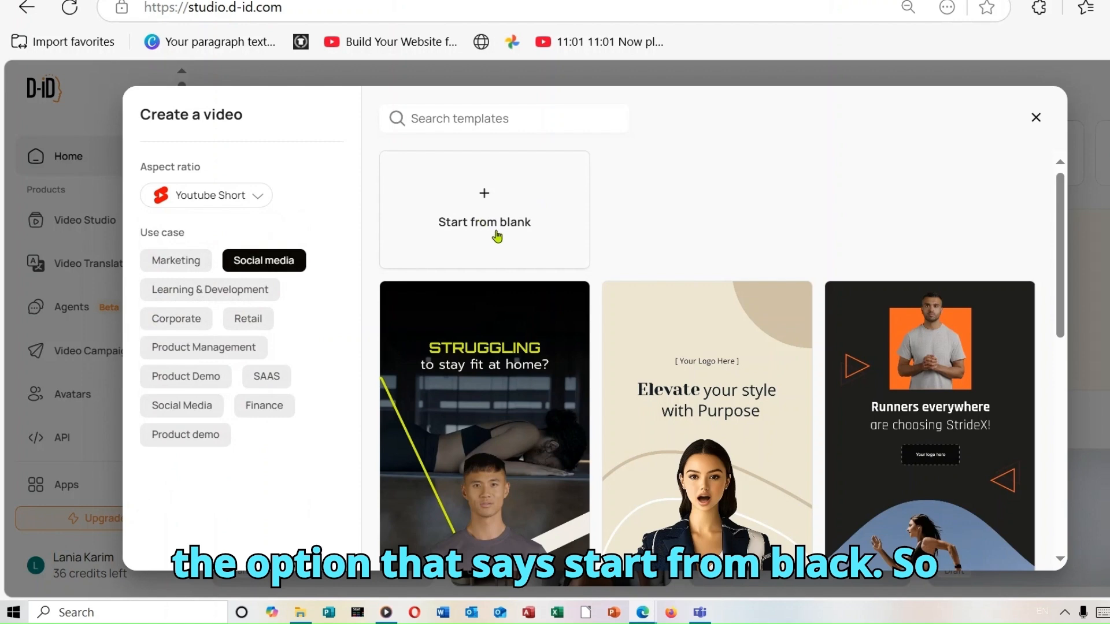
pyautogui.click(497, 236)
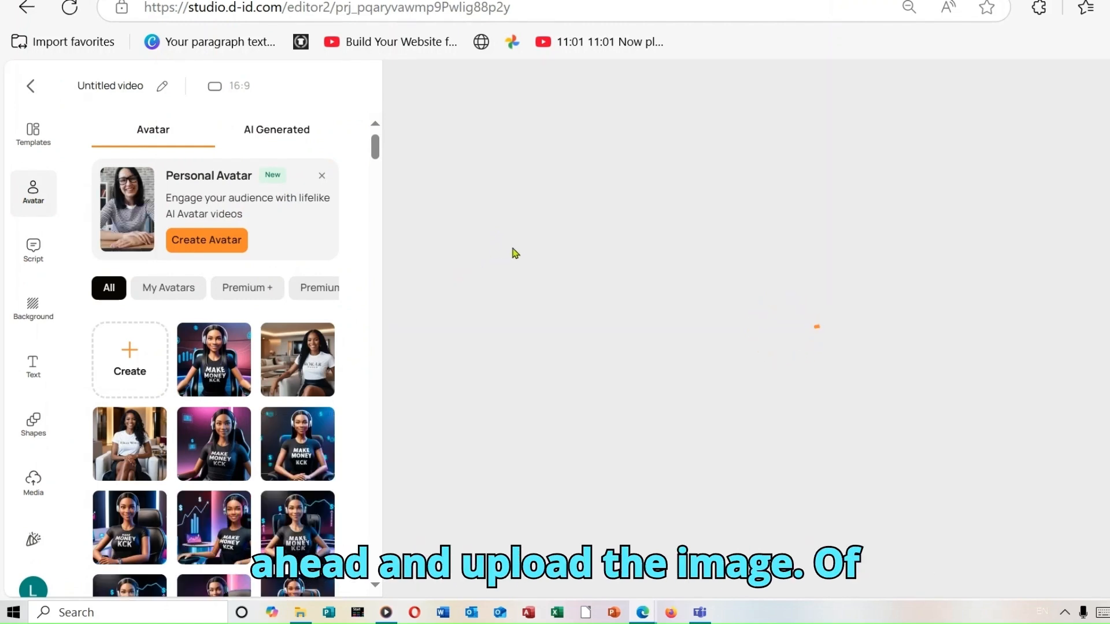
# Create a photo avatar from the newest "Avatar Image Generation Prompt" JPG in Downloads and give it the second, smiling emotion
pyautogui.click(123, 361)
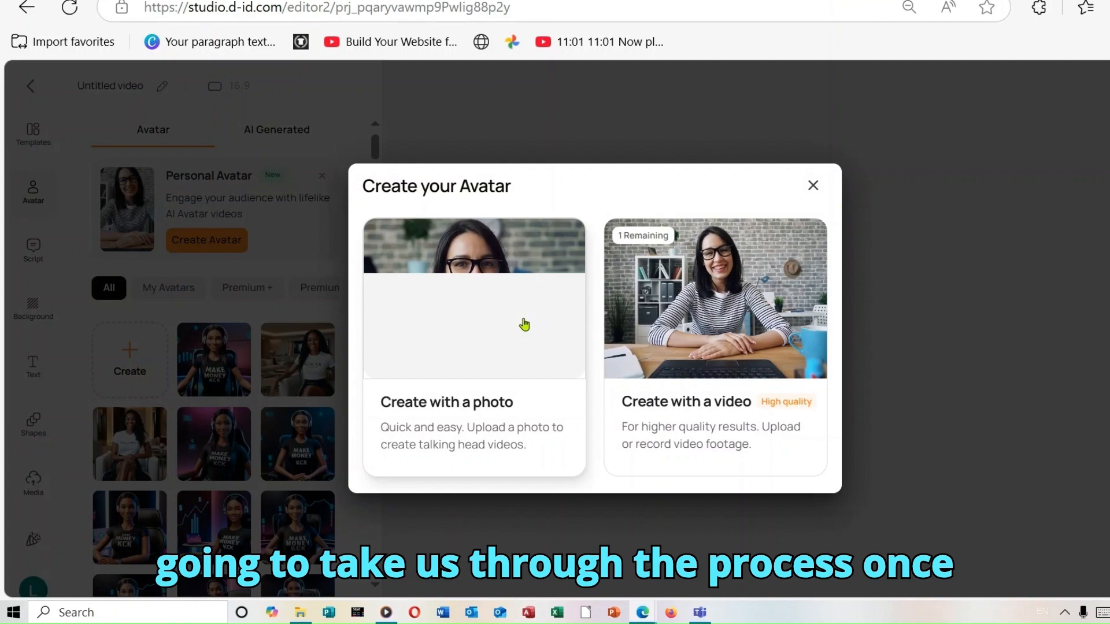
pyautogui.click(525, 324)
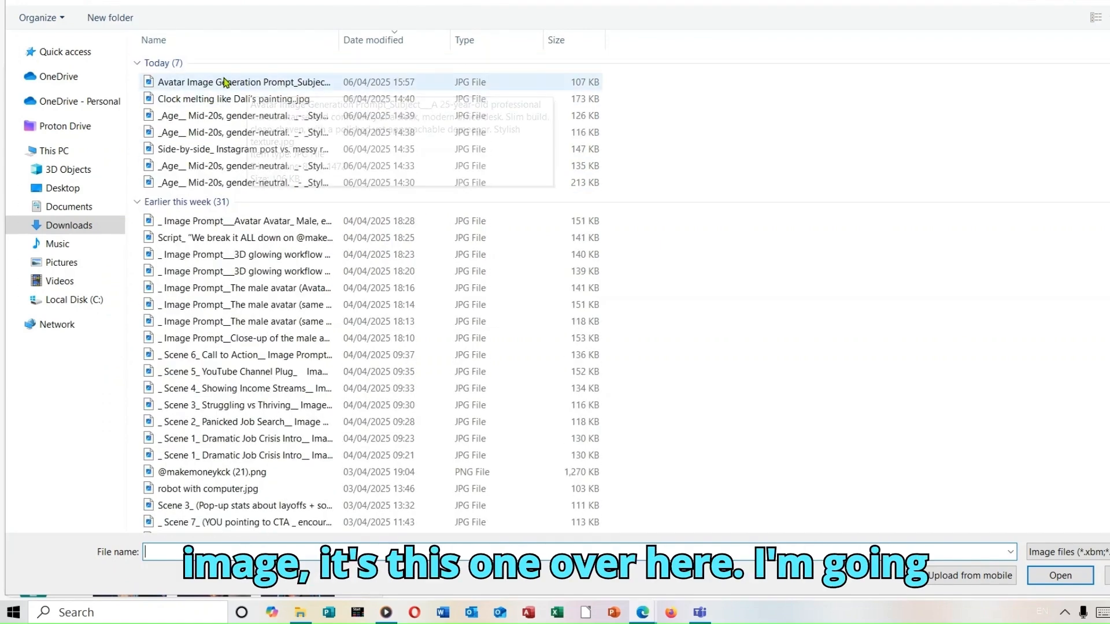
pyautogui.doubleClick(226, 84)
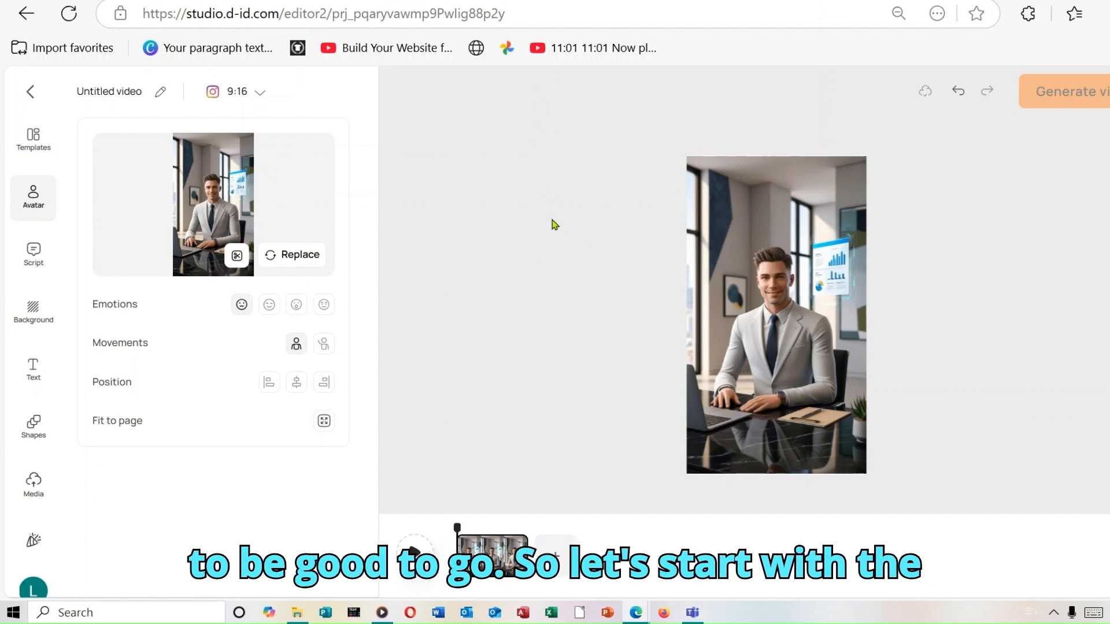
pyautogui.click(274, 309)
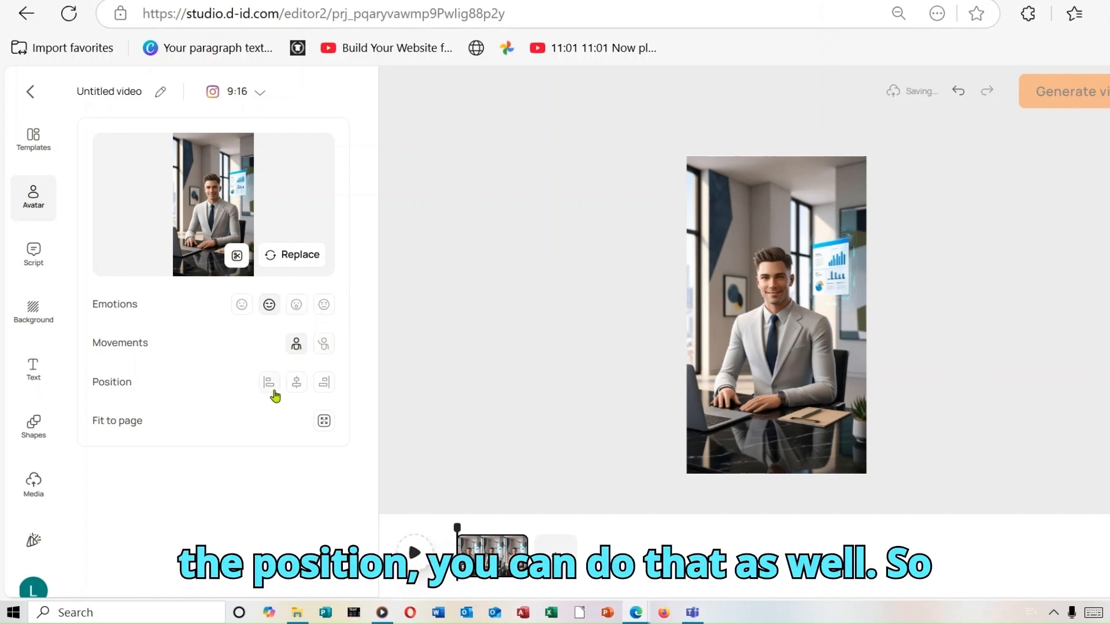
# Upload the voiceover audio file as the avatar's script in place of typed text
pyautogui.click(38, 254)
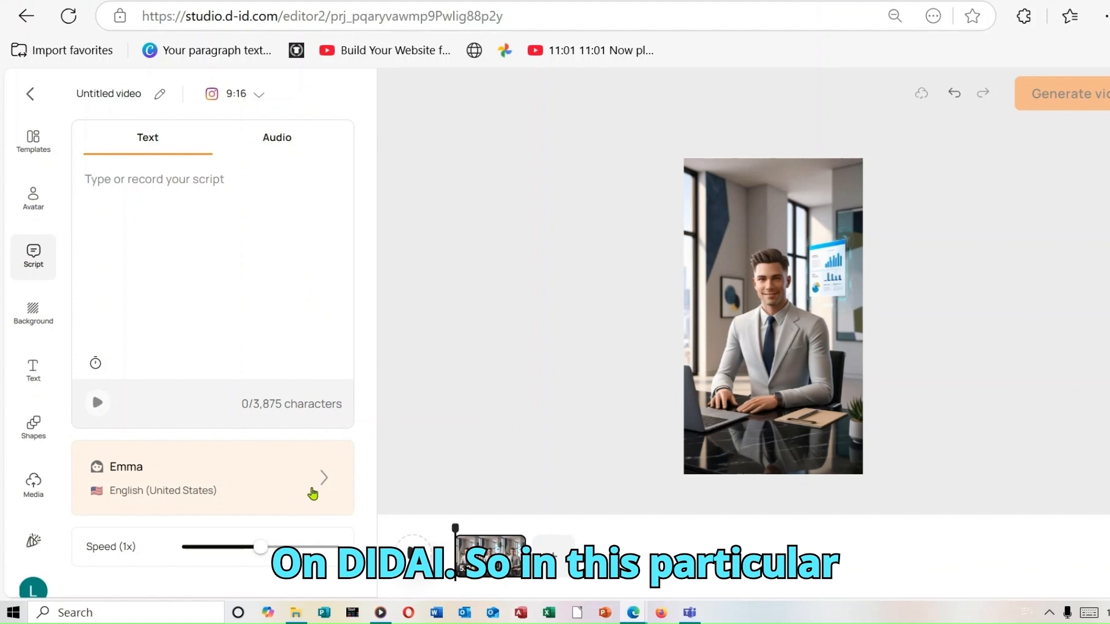
pyautogui.click(281, 149)
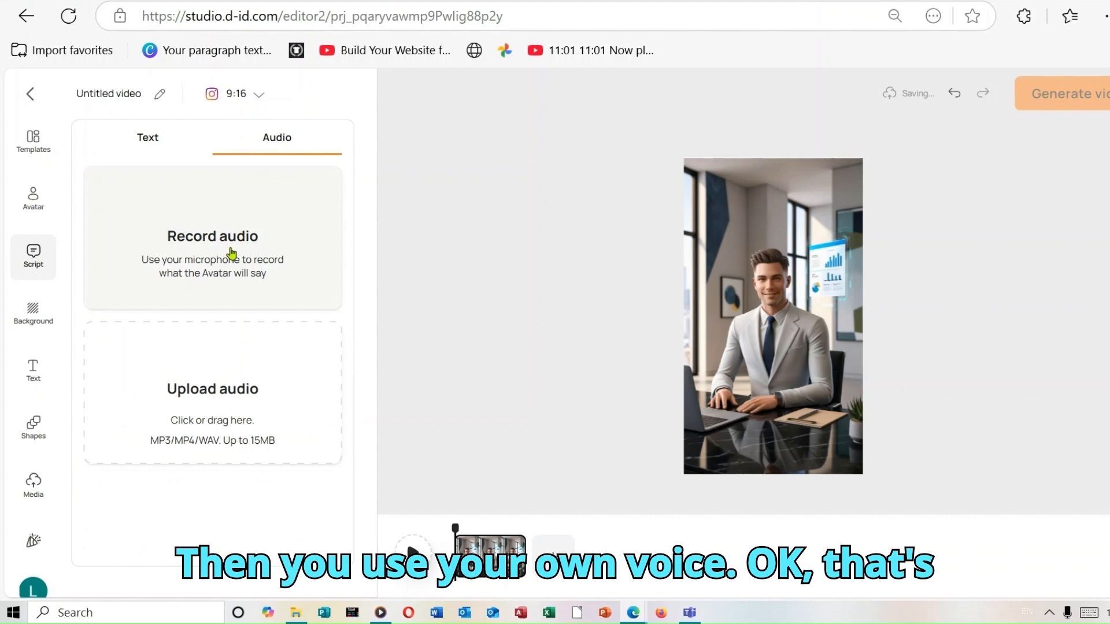
pyautogui.click(233, 398)
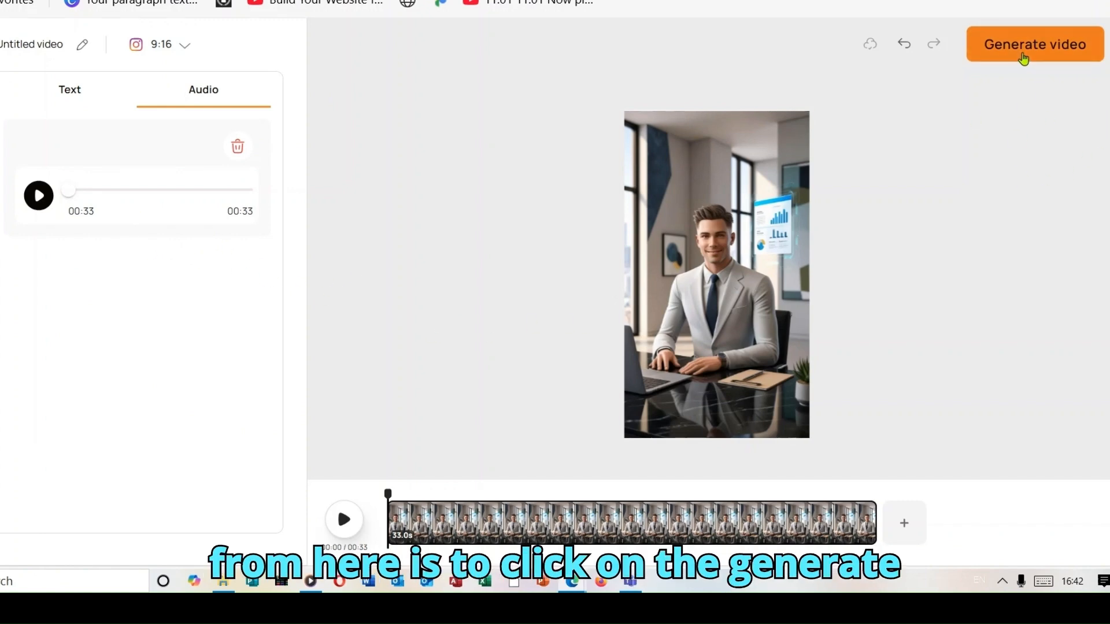
# Generate the avatar video and open the options of the finished "Copy of Untitled video" to download it
pyautogui.click(1024, 58)
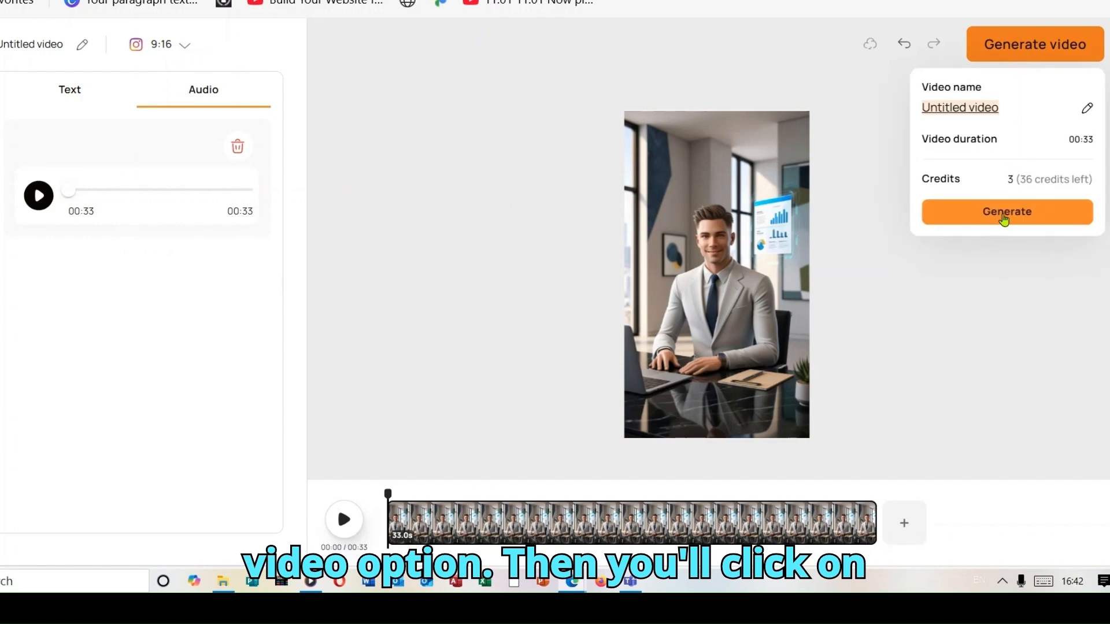
pyautogui.click(1006, 214)
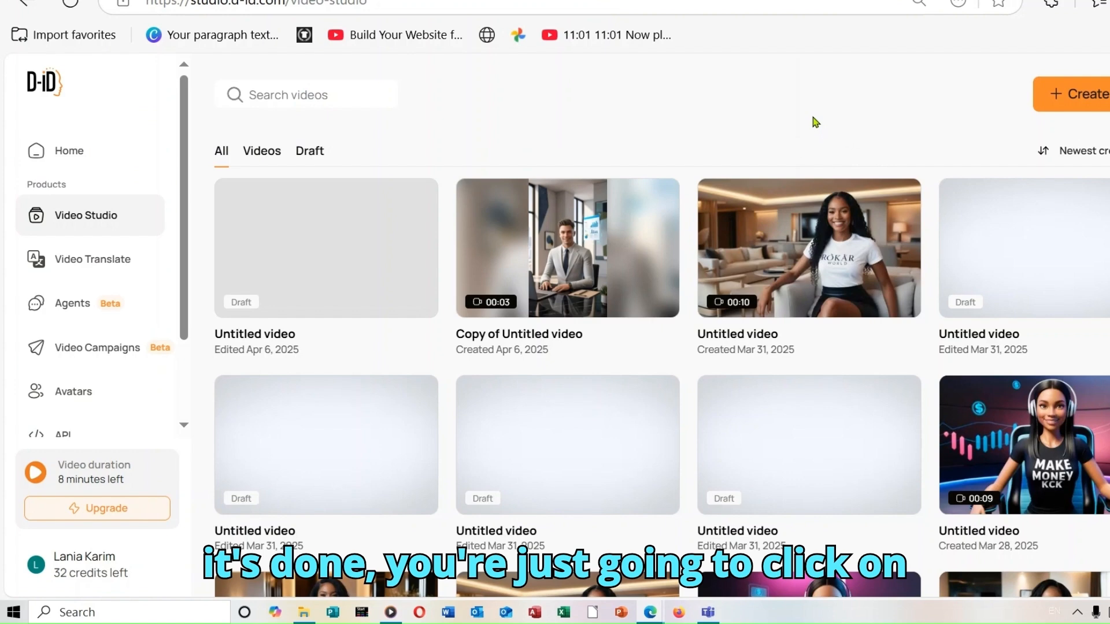
pyautogui.moveTo(639, 235)
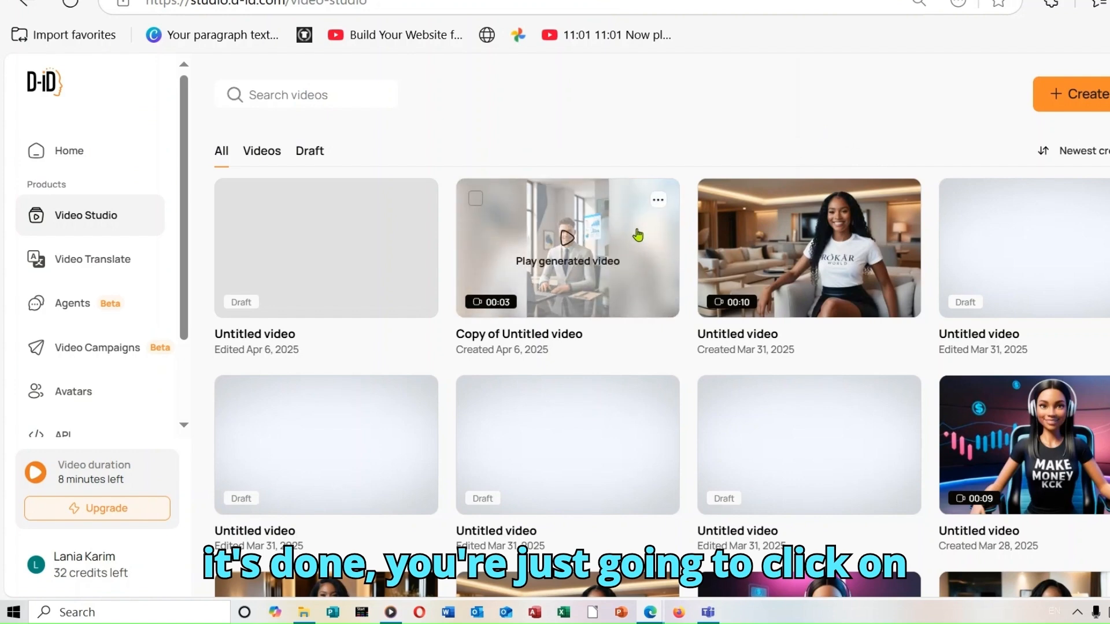
pyautogui.click(659, 202)
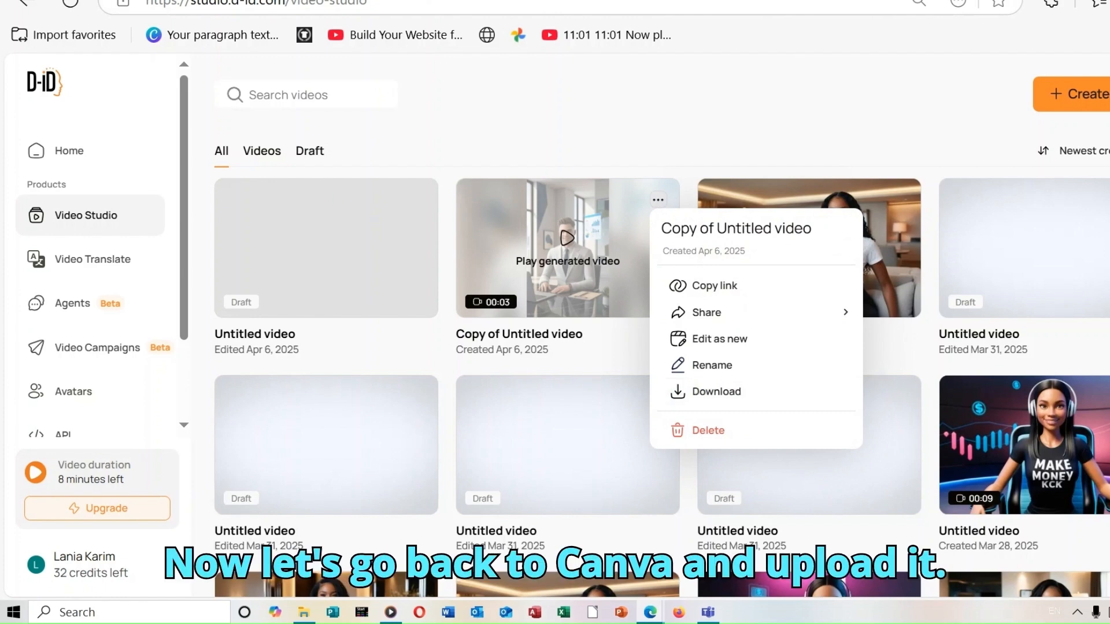
# Switch to the Canva design and upload "Copy of Untitled video (1).mp4" from Downloads
pyautogui.click(298, 1)
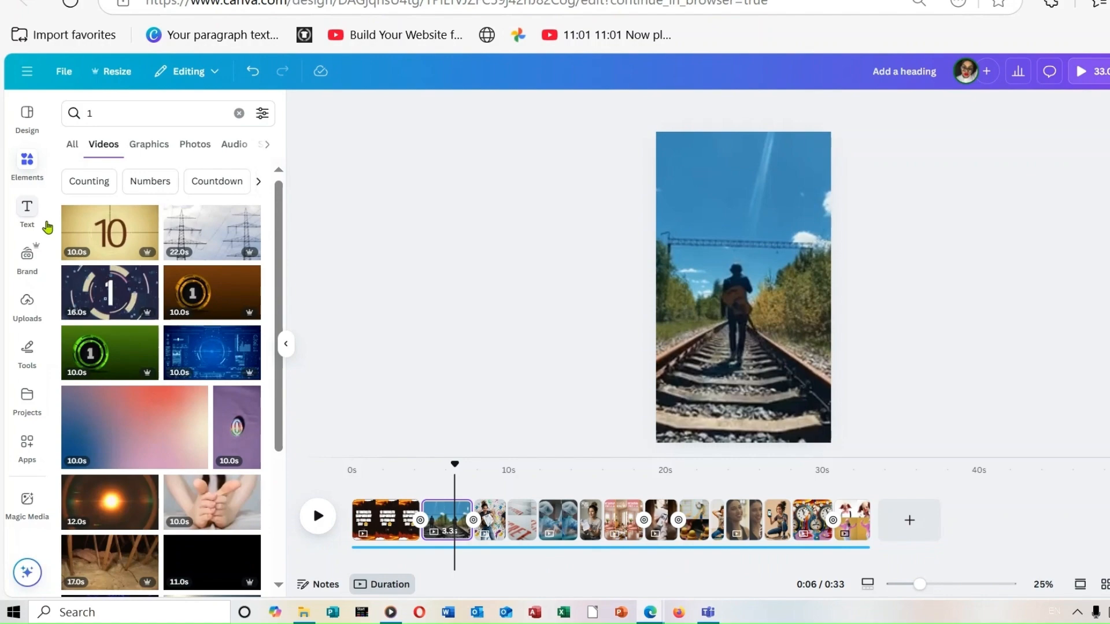
pyautogui.click(36, 298)
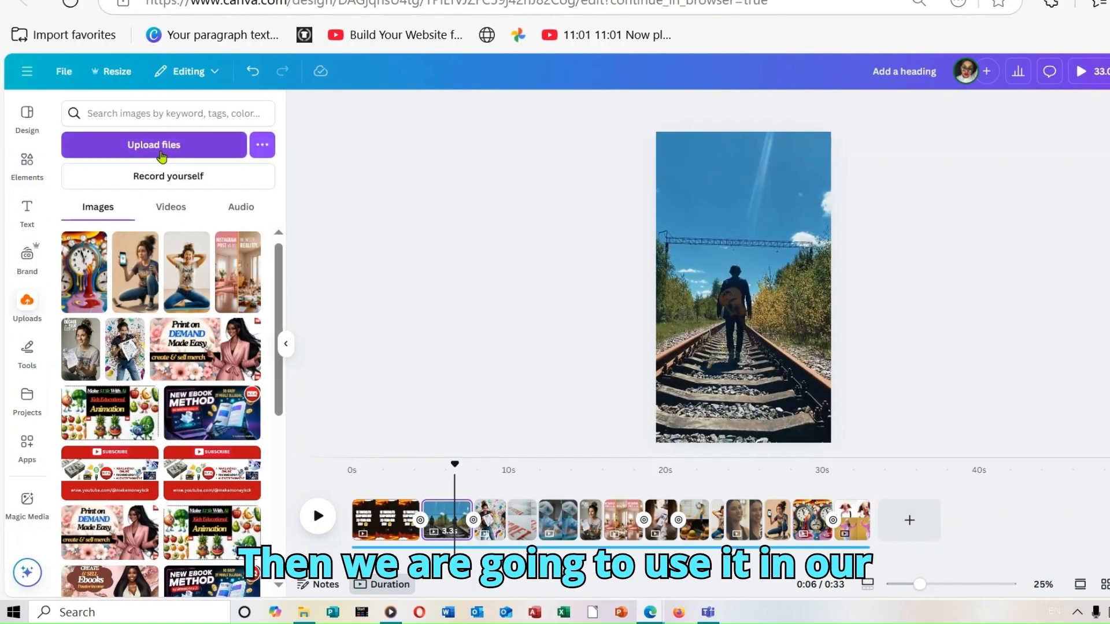
pyautogui.click(164, 150)
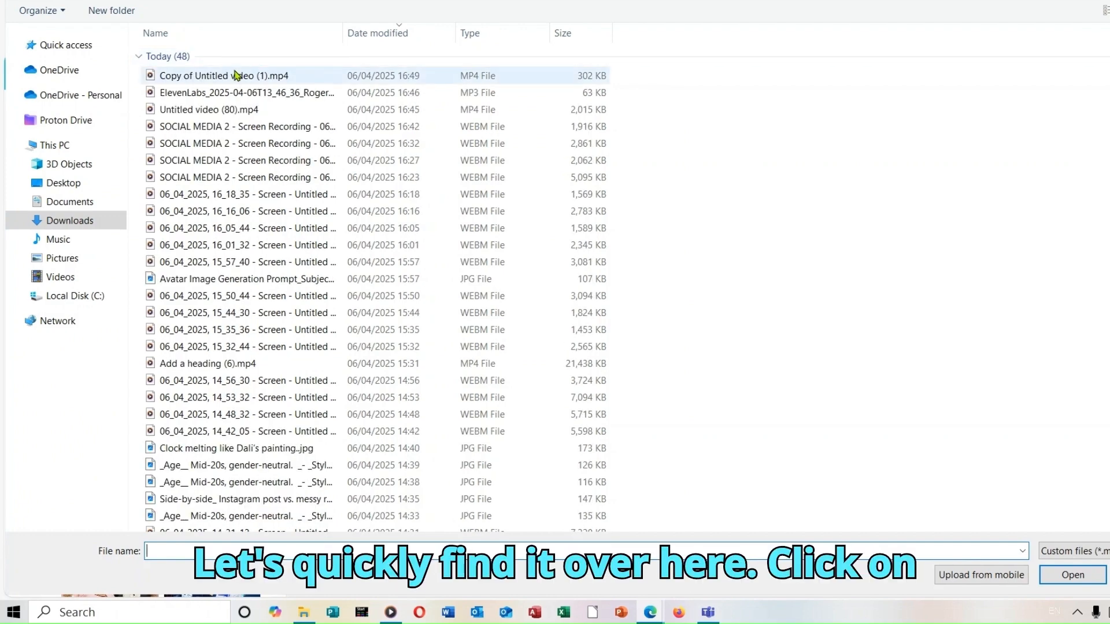
pyautogui.doubleClick(236, 76)
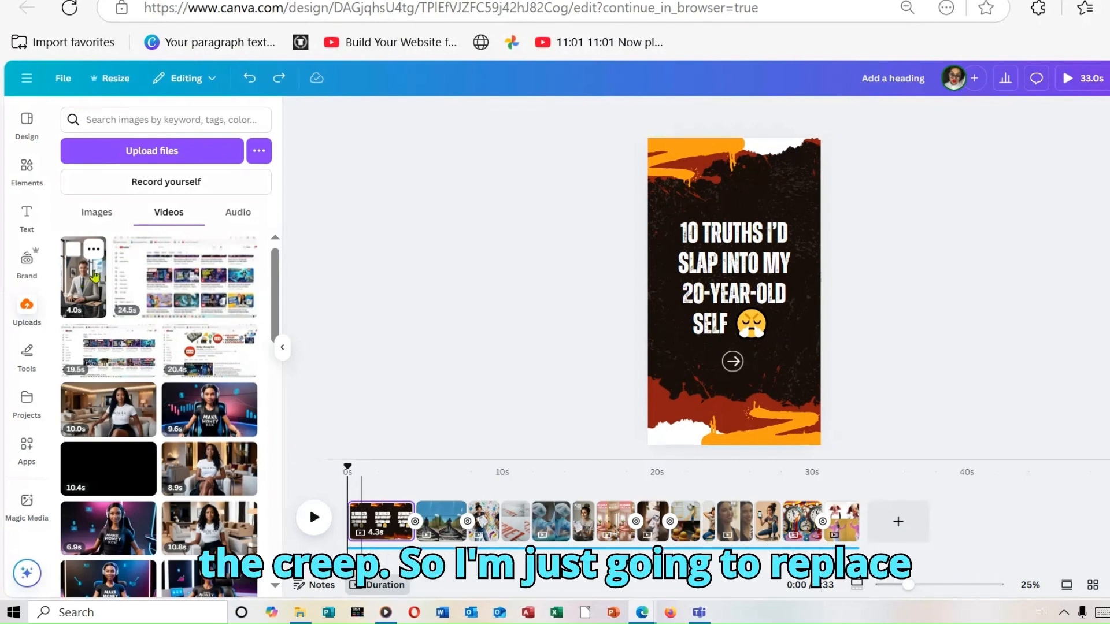
# Cover the first page with the uploaded avatar clip, enlarged to push the D-ID watermark off the page, and set its volume to 0
pyautogui.moveTo(87, 282); pyautogui.dragTo(665, 179)
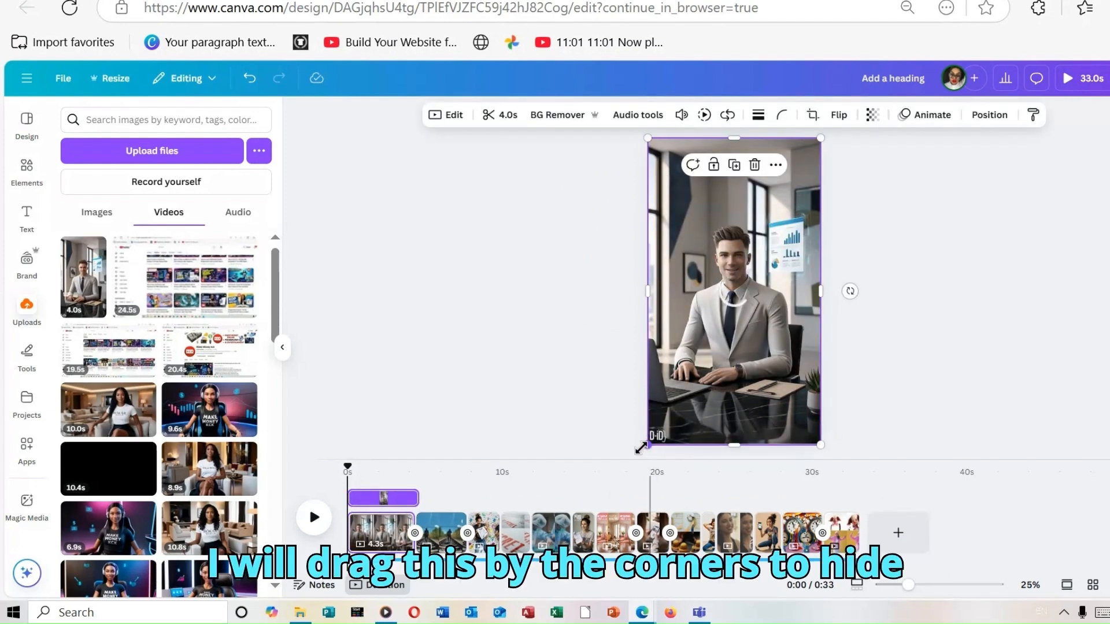
pyautogui.moveTo(648, 446); pyautogui.dragTo(633, 461)
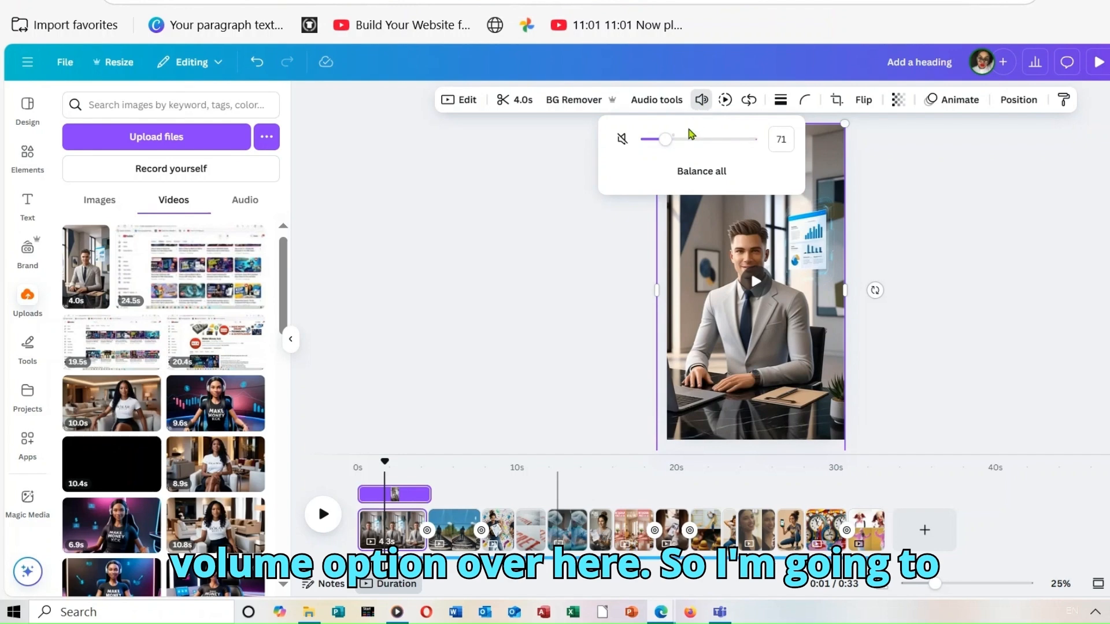
pyautogui.moveTo(662, 139); pyautogui.dragTo(646, 139)
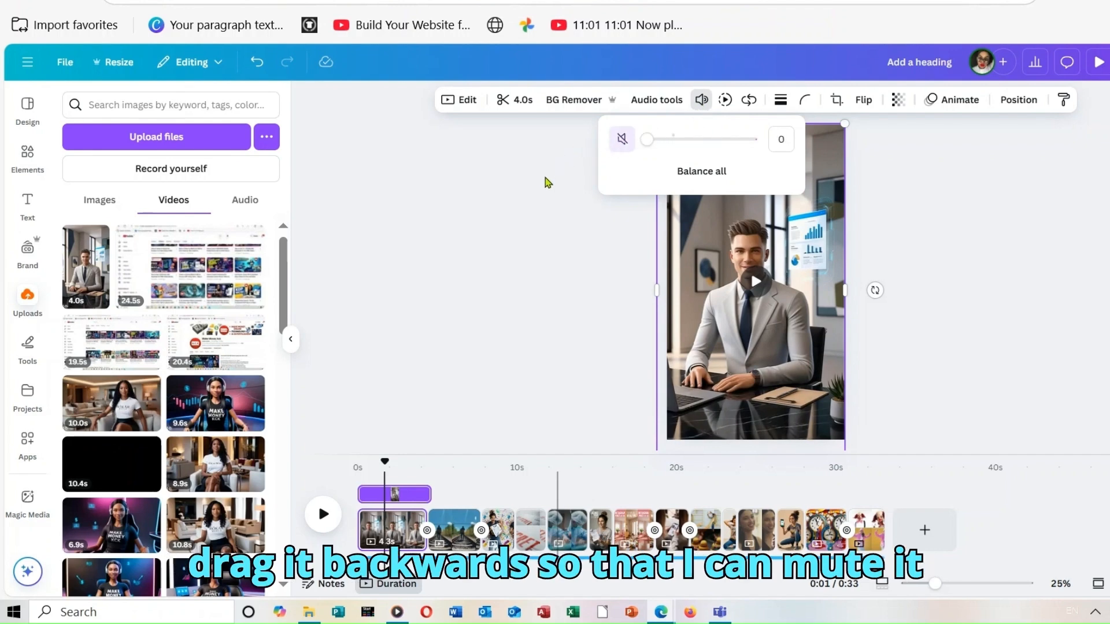
pyautogui.click(518, 266)
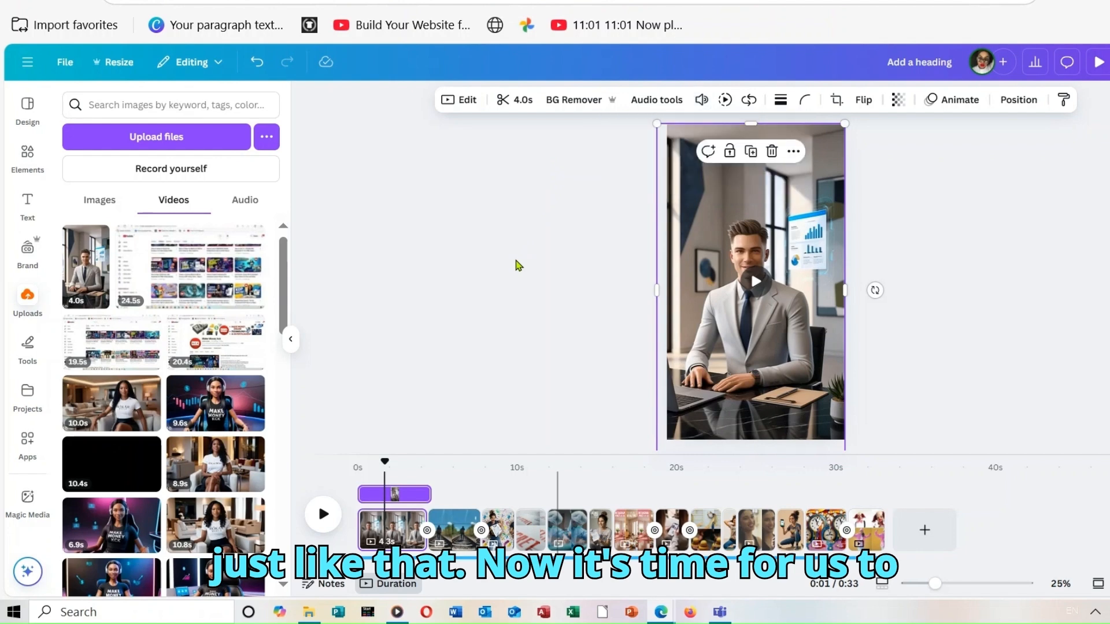